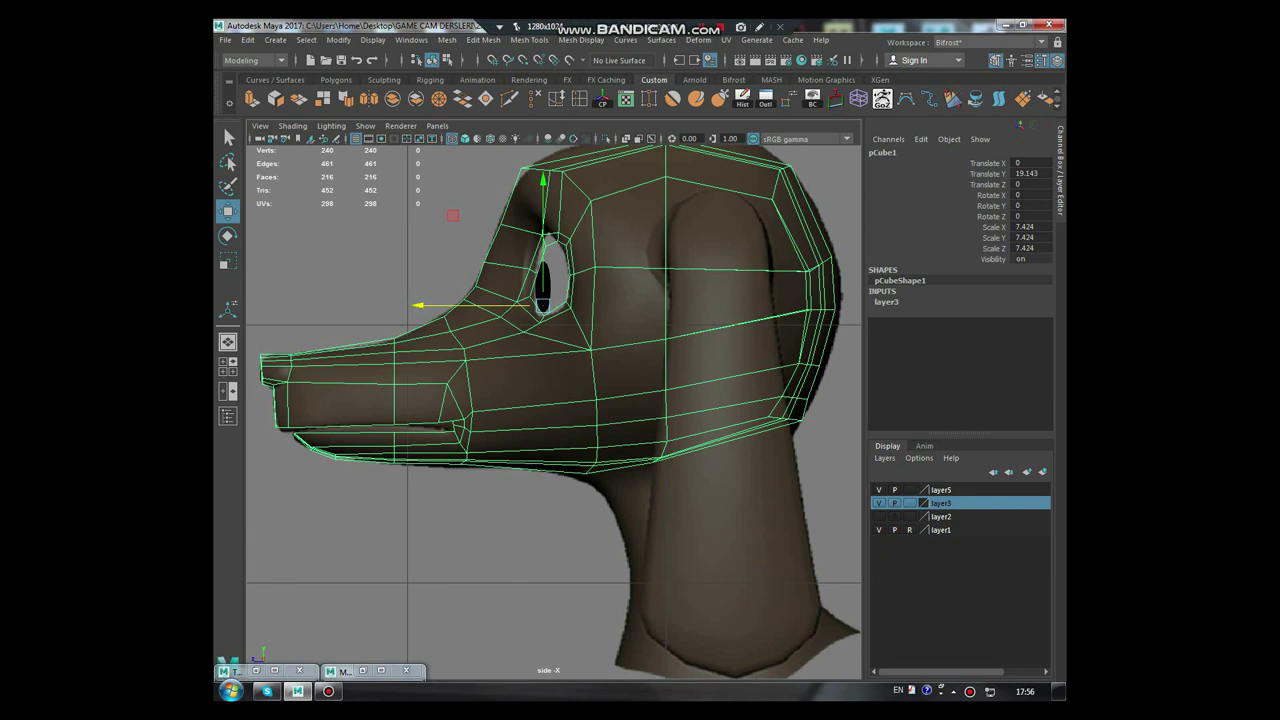
Maximize the perspective view, orbit to face the dog head, and enter vertex mode
key(space)
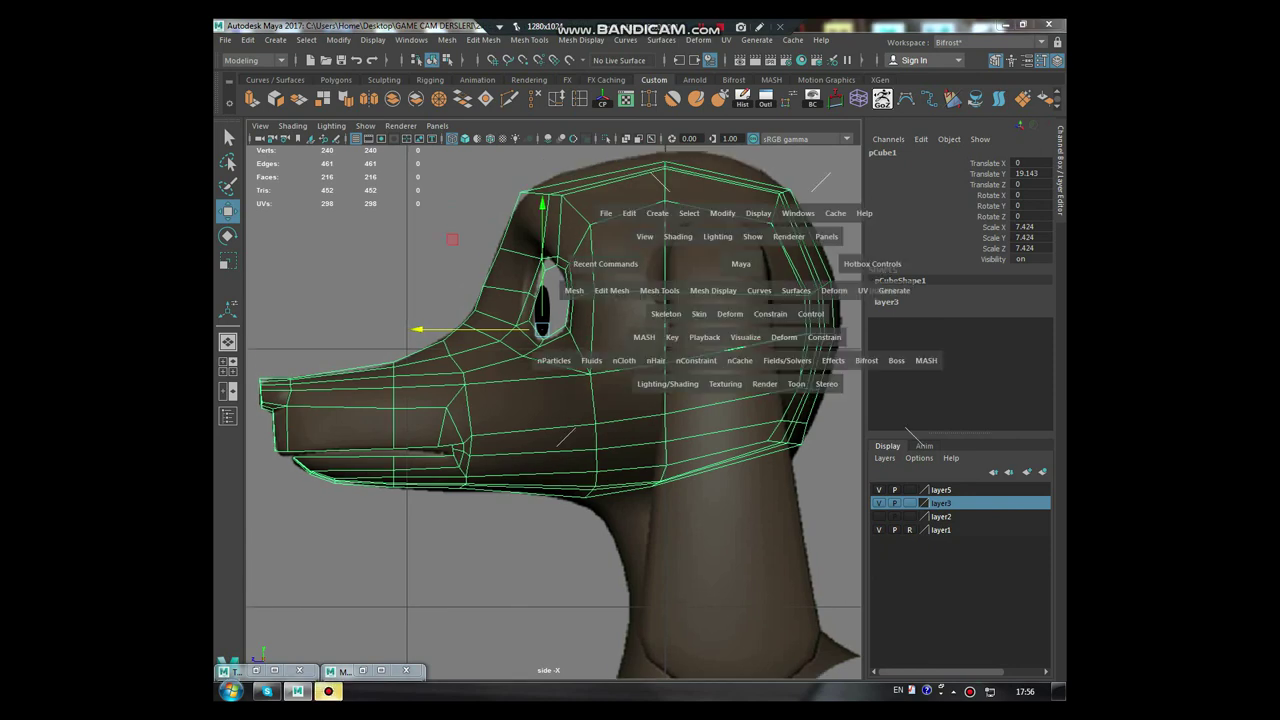
key(space)
scroll(553, 412, down, 3)
alt+drag(560, 400, 700, 330)
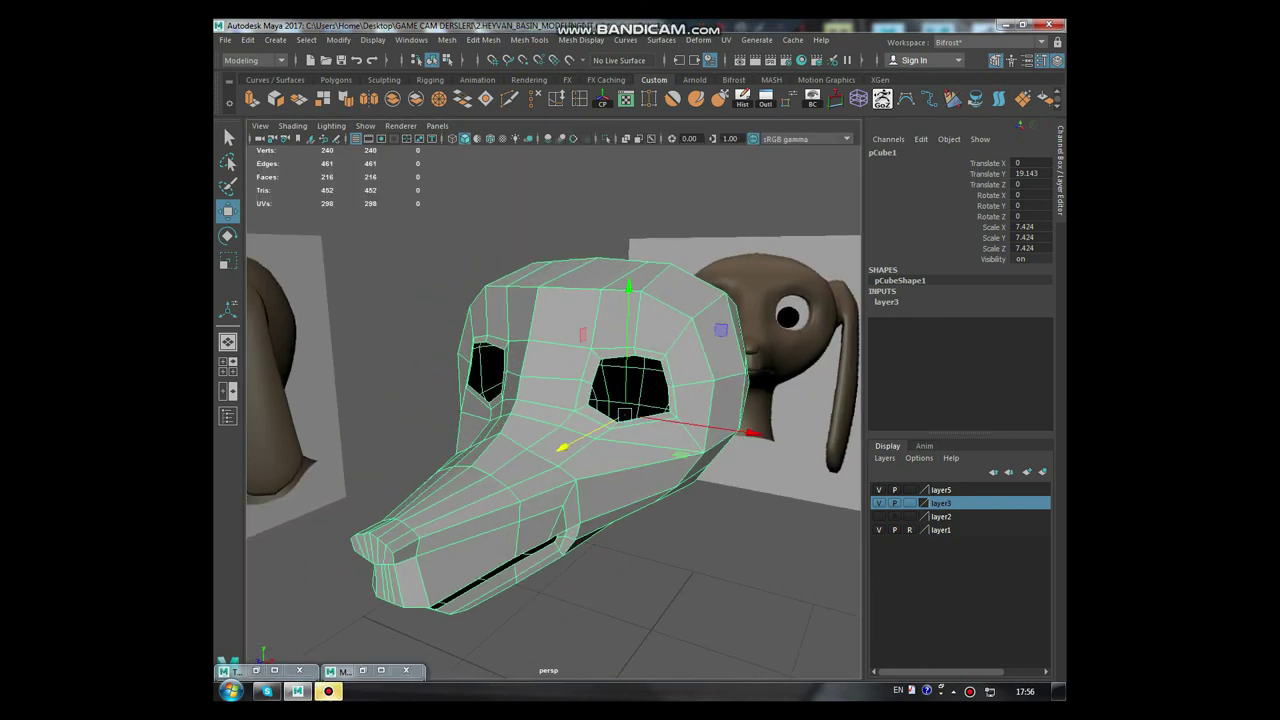
right_drag(715, 300, 670, 305)
alt+drag(687, 316, 540, 325)
Set the Move tool's symmetry to Object X
double_click(228, 210)
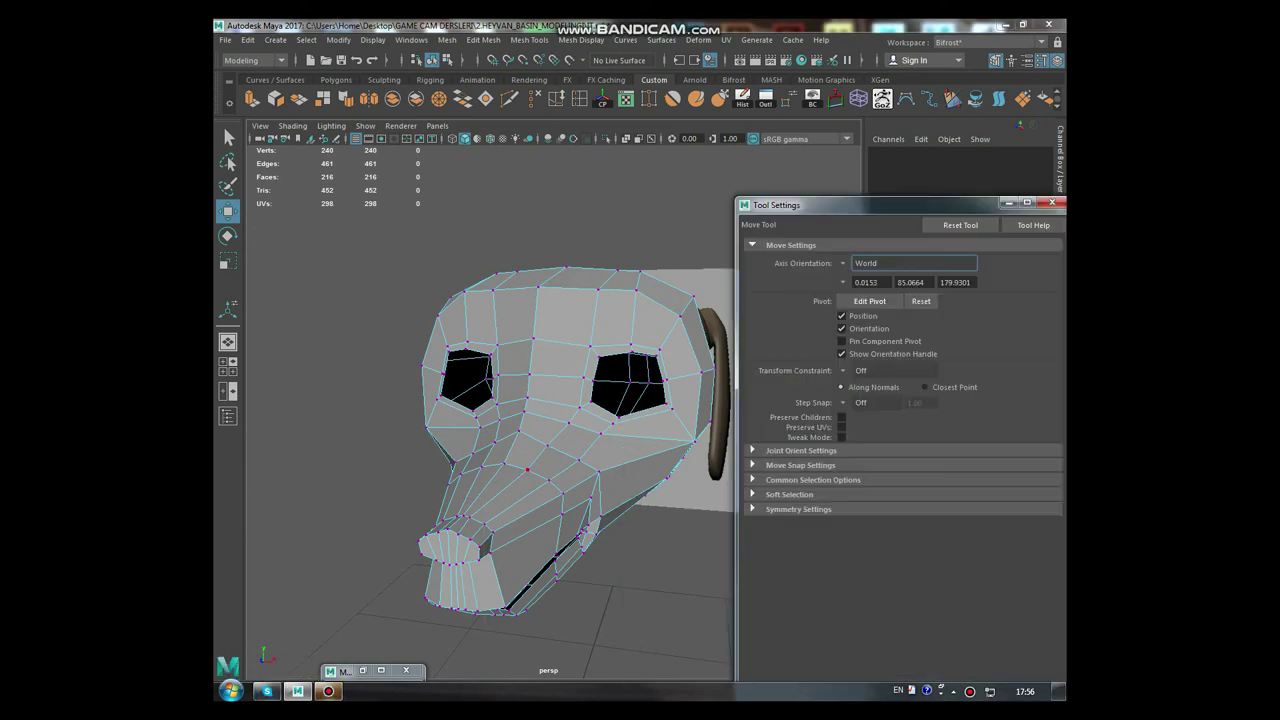
click(798, 509)
click(870, 525)
click(880, 561)
click(868, 525)
click(875, 546)
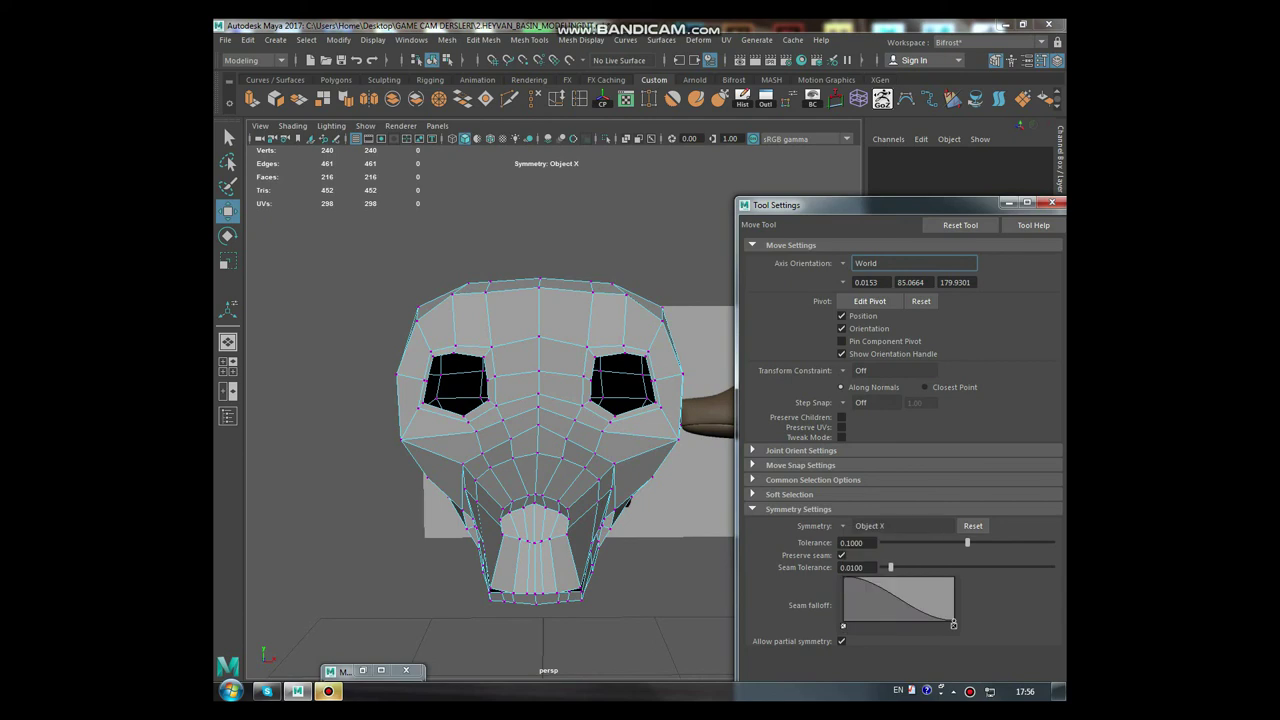
Nudge the head's top corner vertex, mirrored on both sides
click(626, 294)
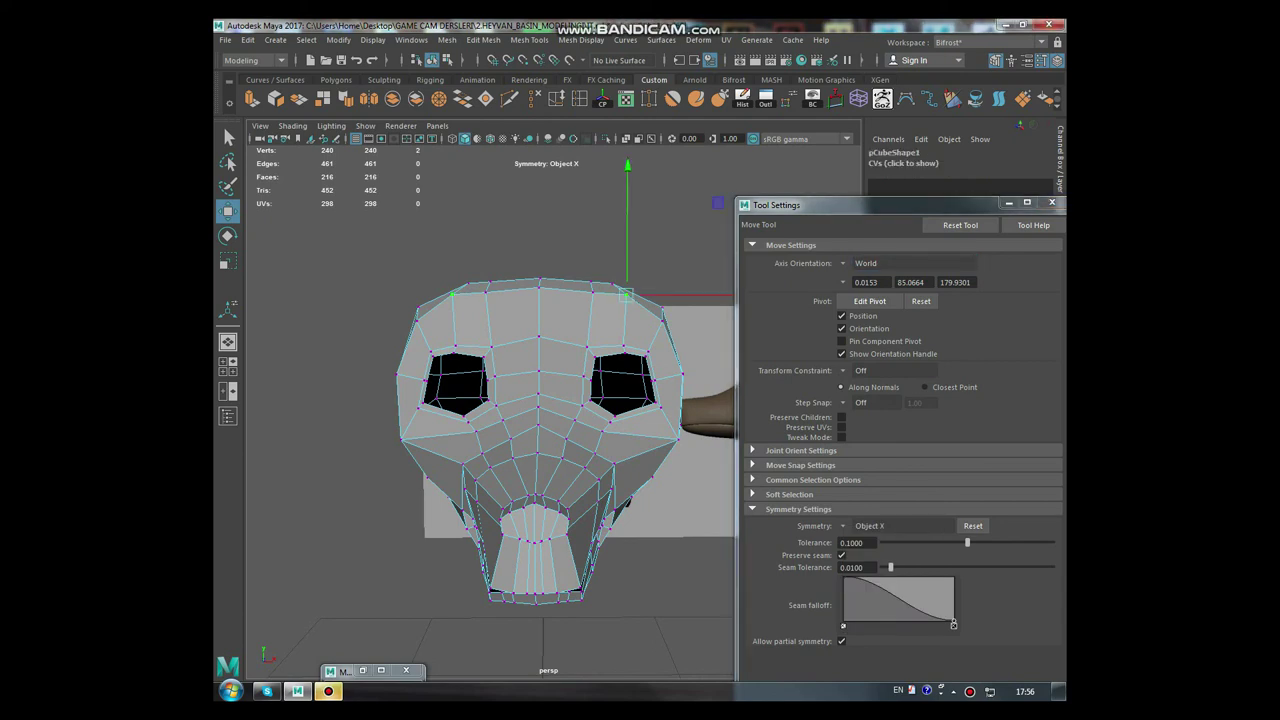
scroll(566, 356, up, 3)
scroll(566, 356, up, 2)
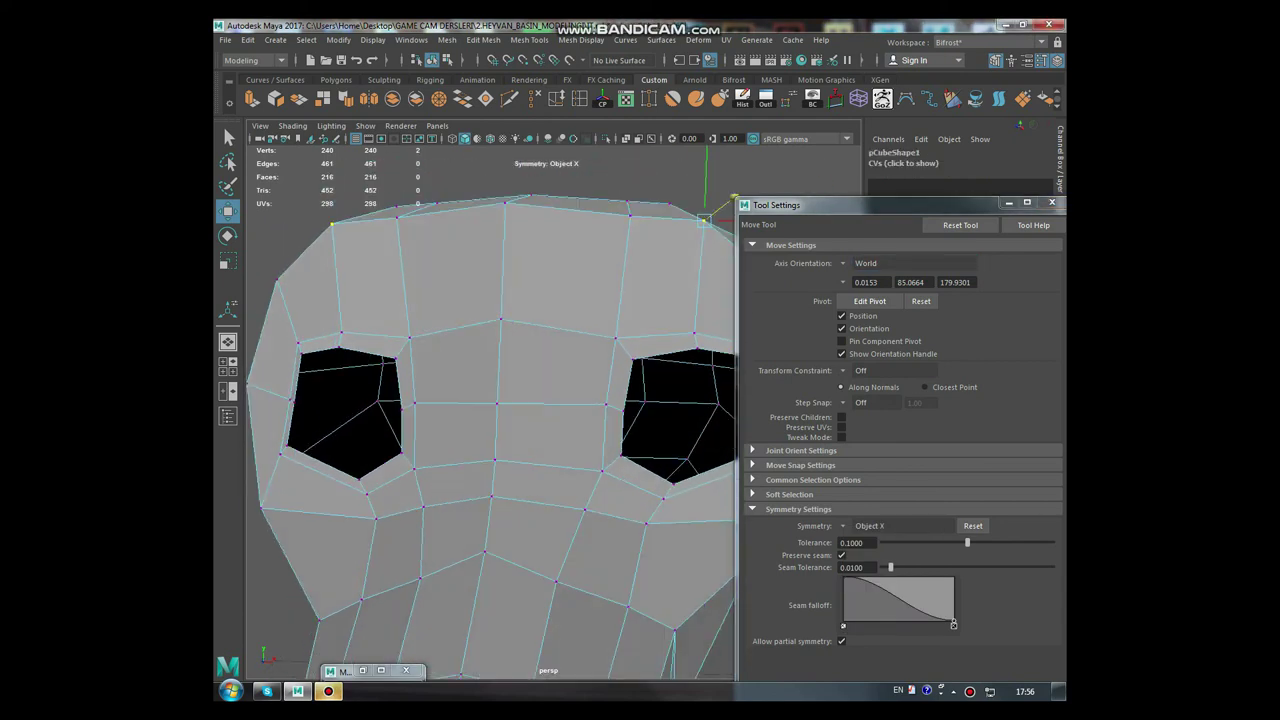
drag(704, 219, 706, 221)
scroll(706, 221, down, 3)
key(space)
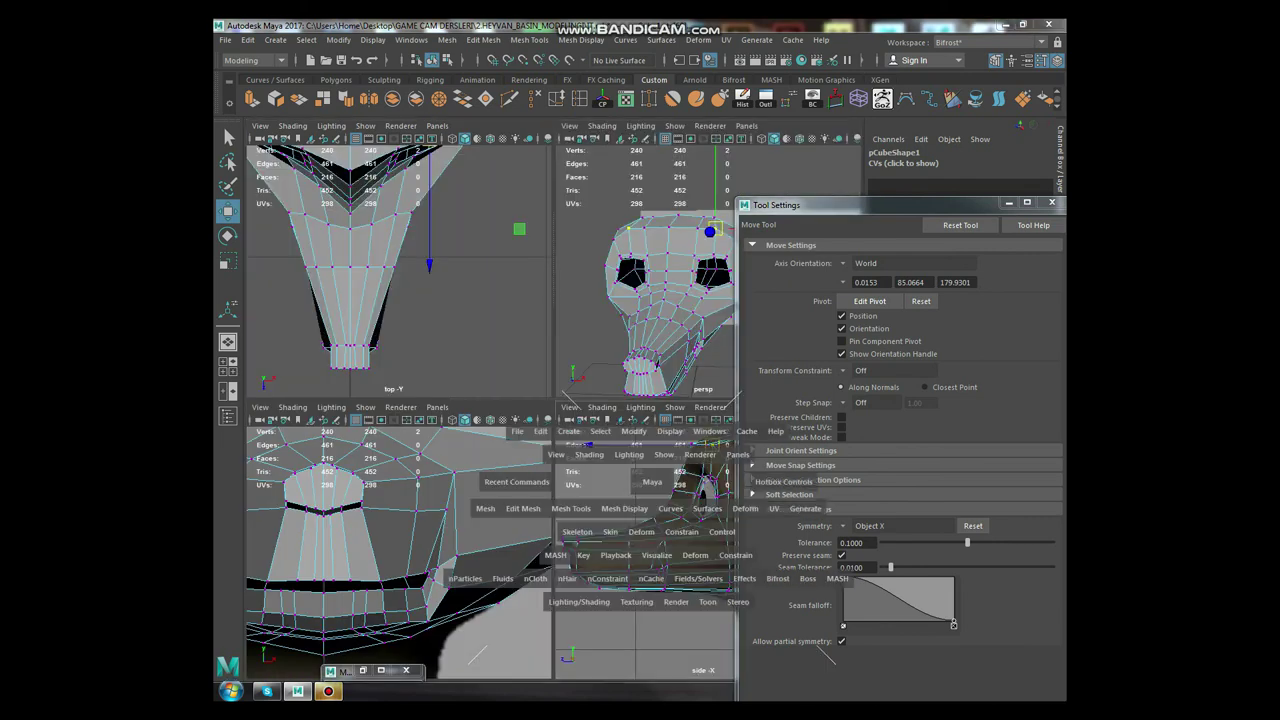
In the maximized side view, pull the back-of-head vertices down to match the reference
key(space)
click(1009, 201)
alt+middle_drag(560, 300, 495, 367)
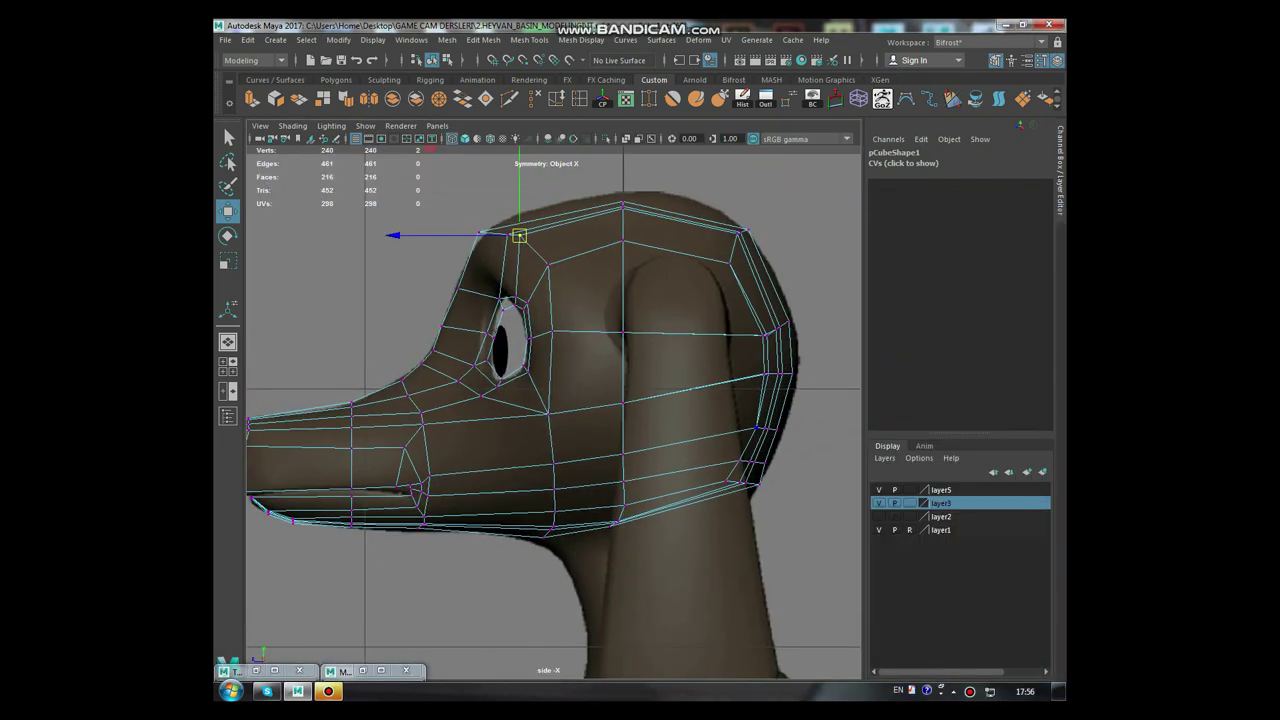
drag(790, 440, 666, 310)
middle_drag(666, 310, 666, 319)
drag(727, 441, 760, 472)
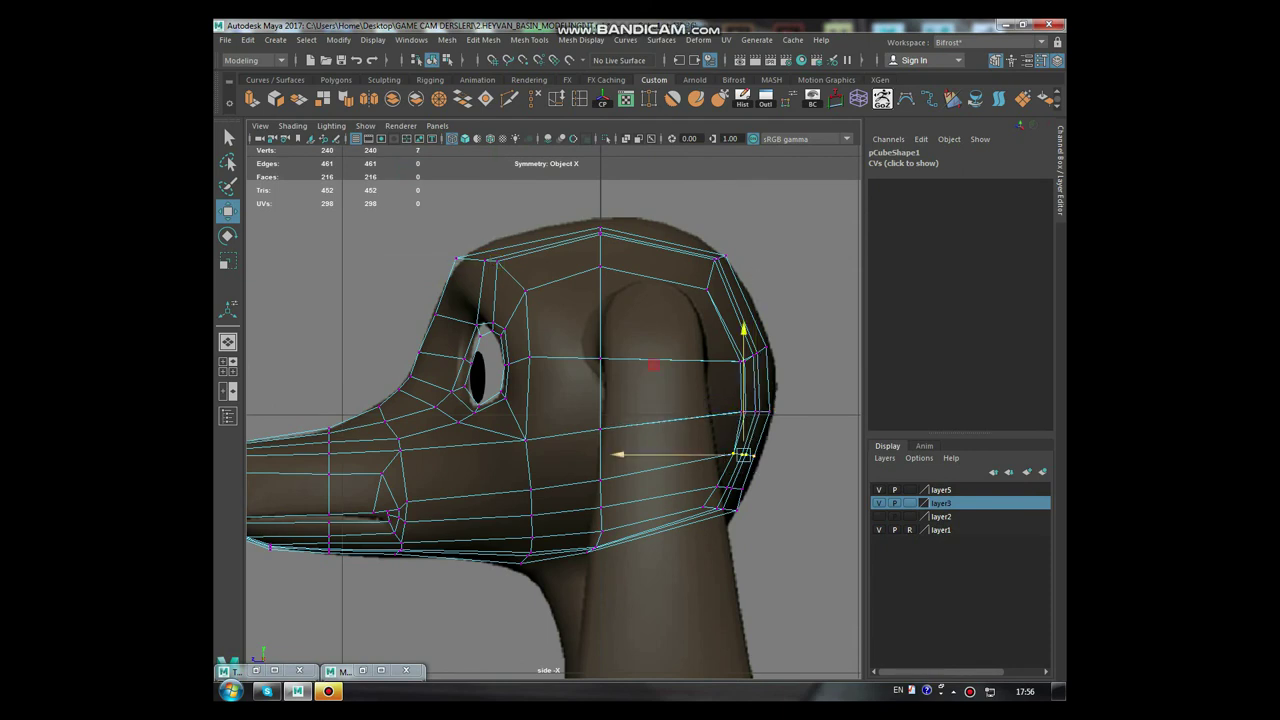
alt+middle_drag(700, 420, 686, 472)
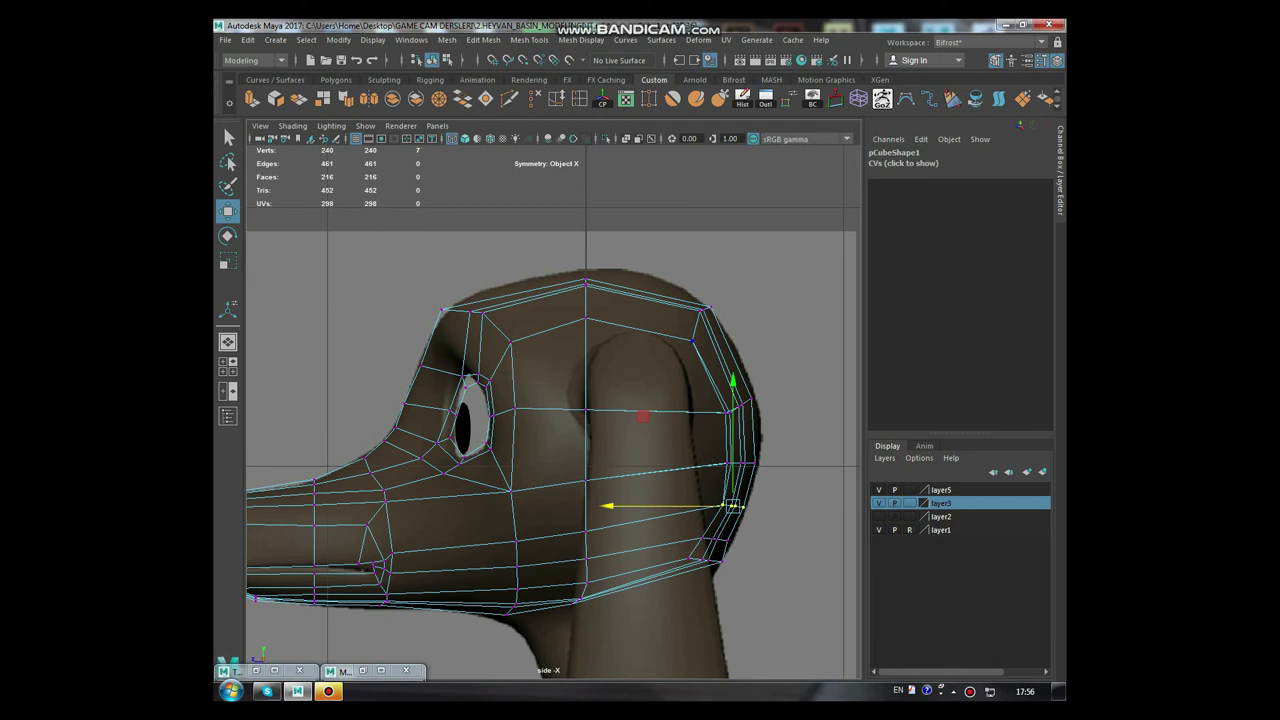
Cut a vertical edge loop across the back of the head
key(y)
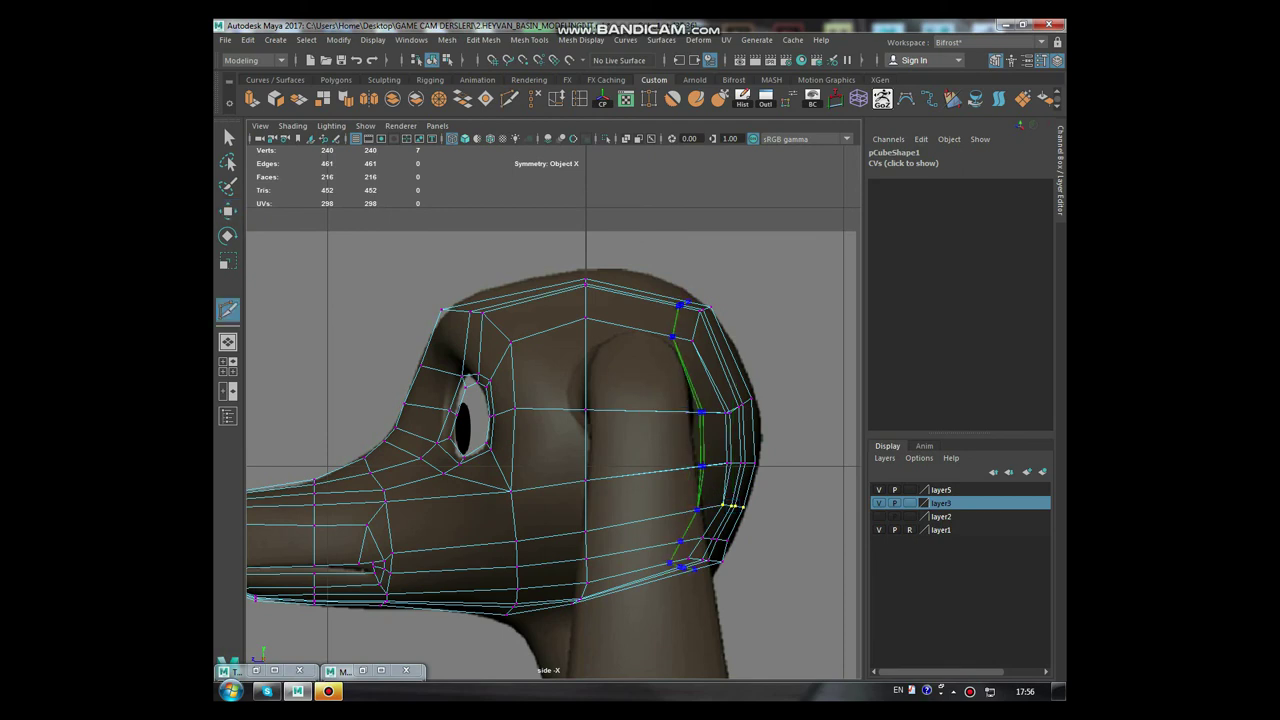
ctrl+click(732, 507)
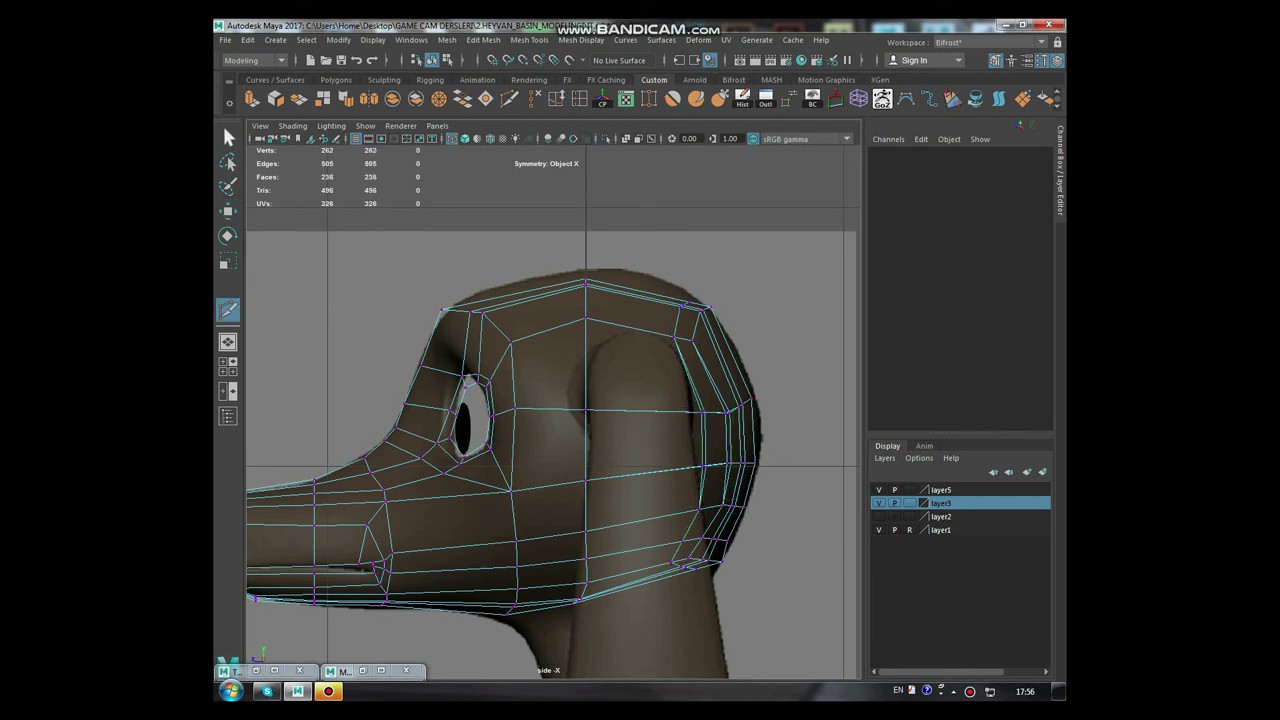
alt+middle_drag(620, 290, 612, 316)
right_drag(618, 310, 632, 336)
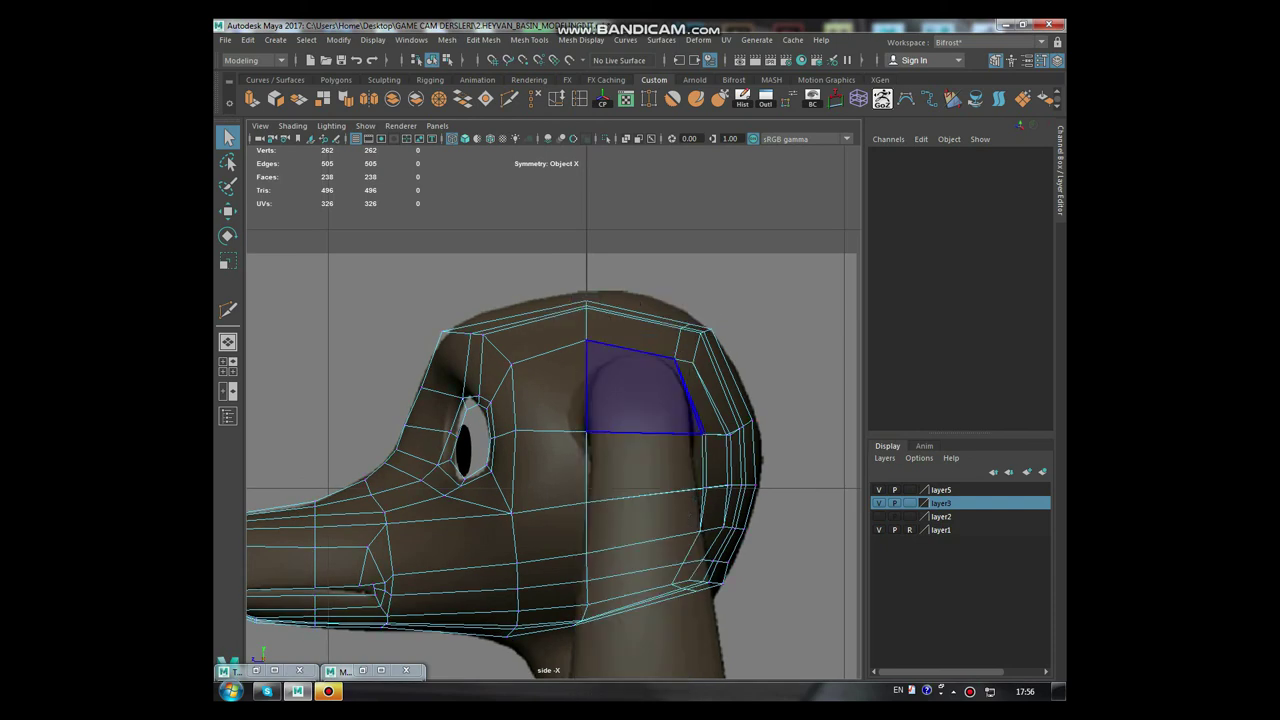
click(640, 390)
shift+click(645, 465)
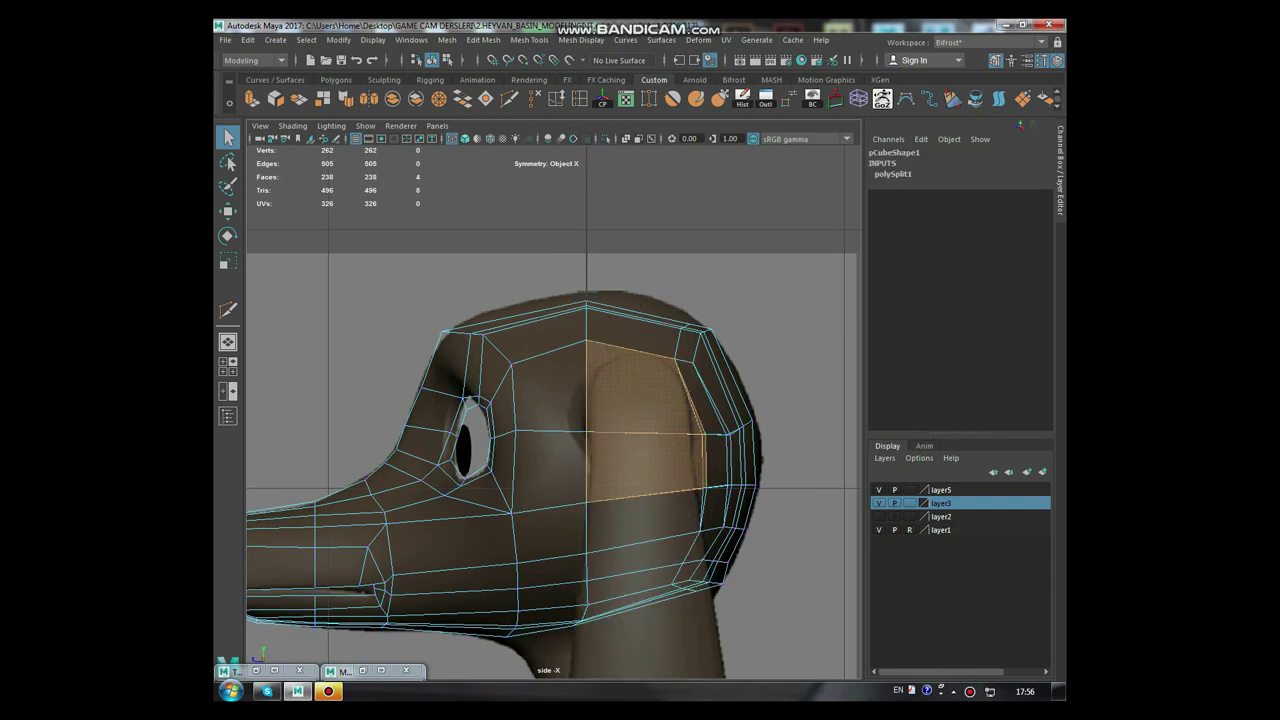
click(560, 270)
Insert a second vertical edge loop further back and select the ear-base faces
click(477, 79)
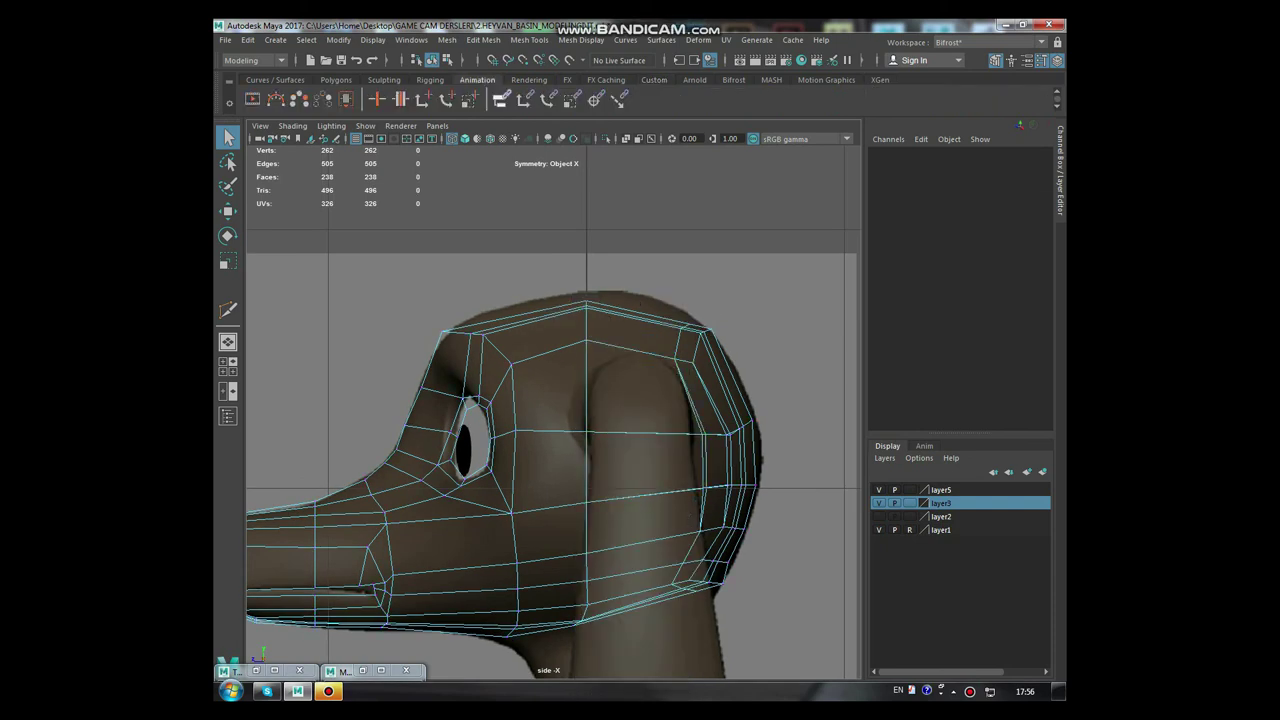
click(654, 79)
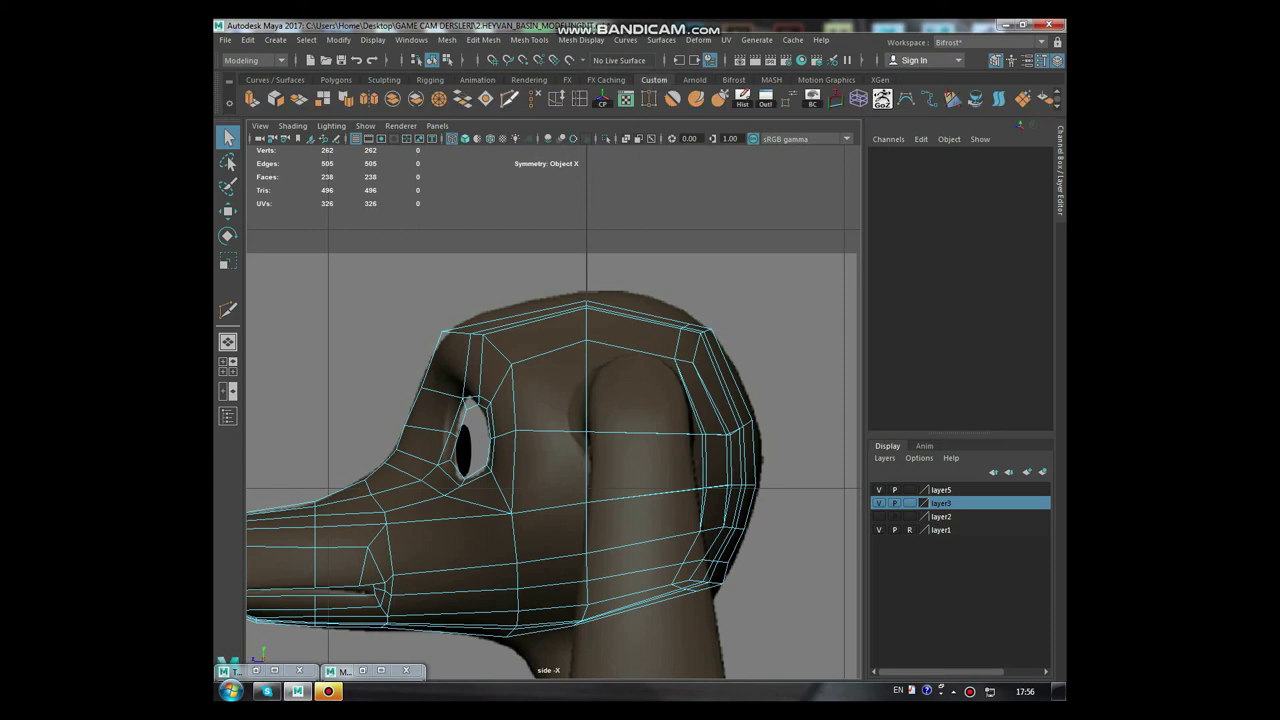
click(509, 98)
ctrl+click(643, 433)
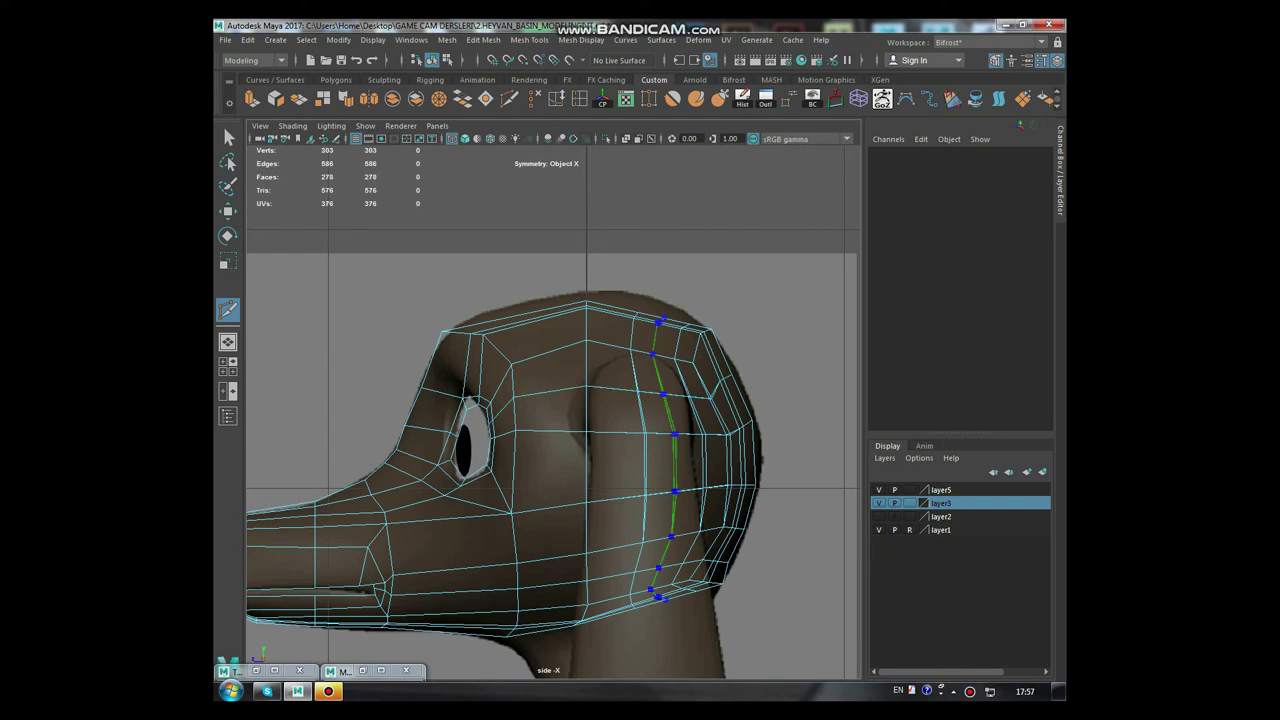
mouse_move(610, 363)
mouse_down()
mouse_move(655, 378)
mouse_move(665, 412)
mouse_move(615, 410)
mouse_up()
shift+click(615, 410)
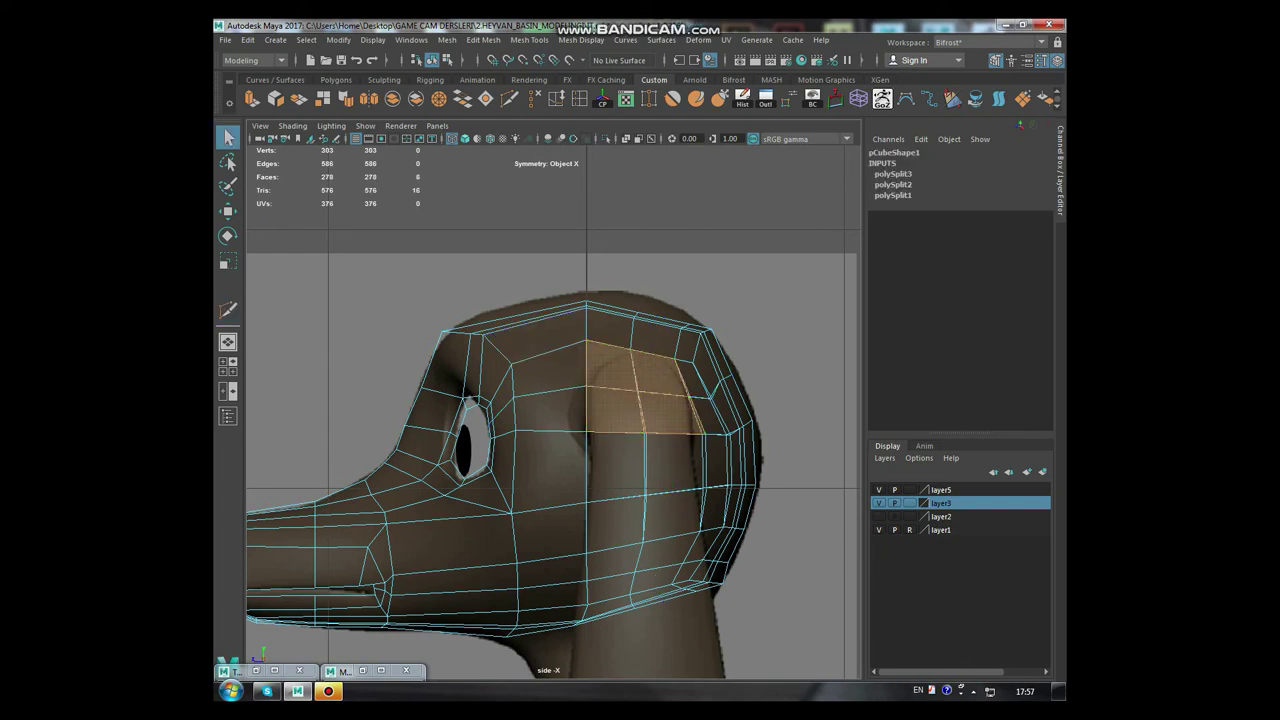
key(space)
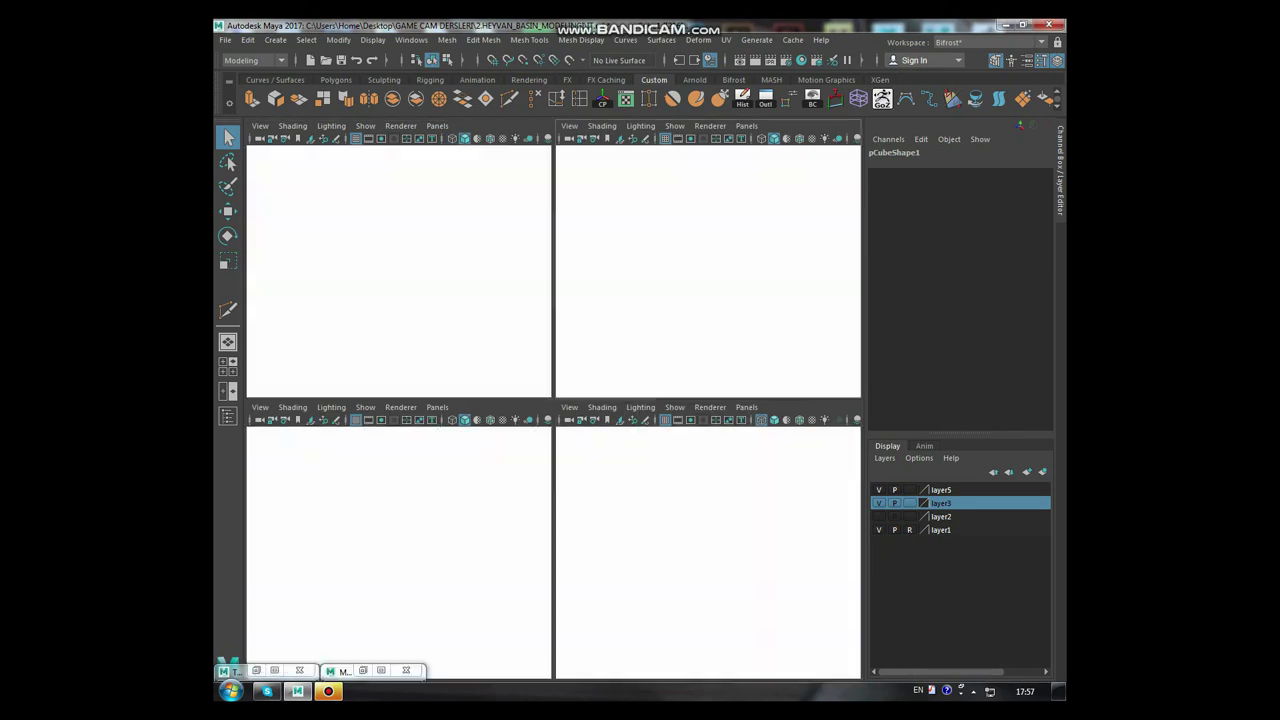
Extrude the ear-base faces sideways out of the head into a short stub
key(space)
alt+drag(250, 489, 430, 470)
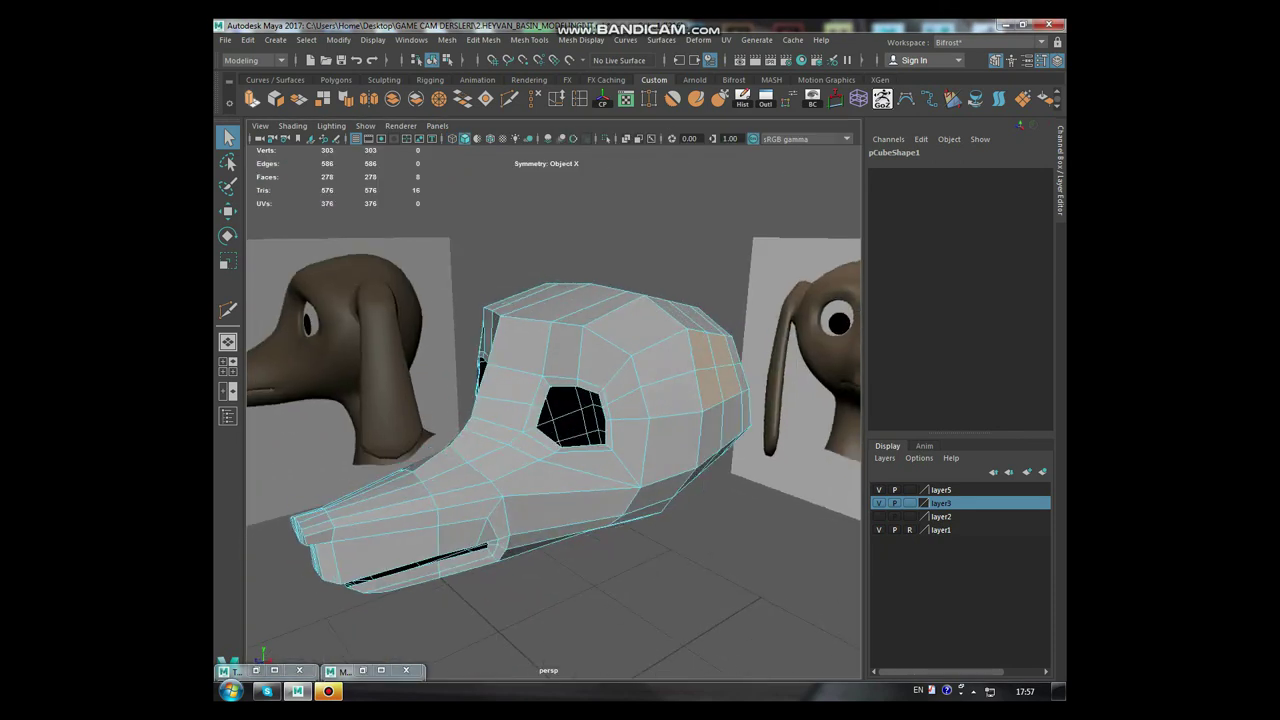
key(ctrl+e)
mouse_move(690, 400)
alt+mouse_down()
mouse_move(760, 395)
mouse_move(640, 390)
mouse_move(630, 350)
mouse_move(640, 390)
alt+mouse_up()
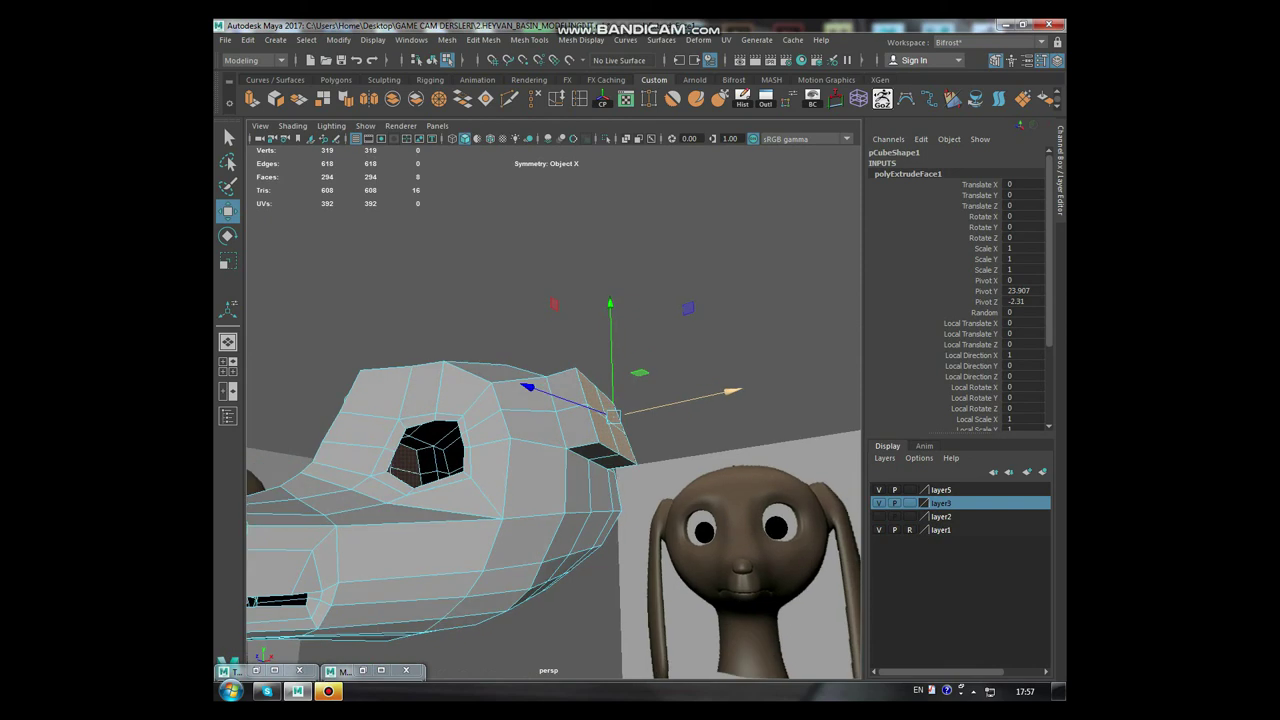
click(730, 392)
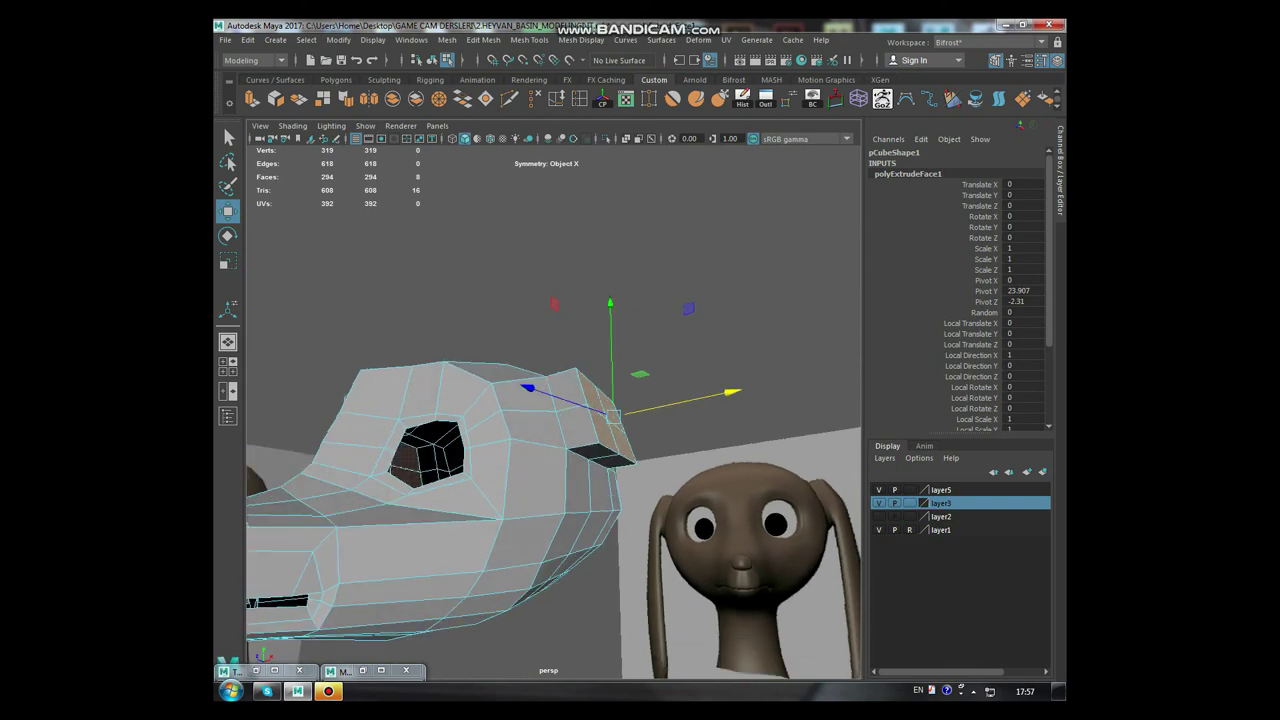
alt+drag(640, 390, 400, 400)
Maximize the front view, frame the head and ears, and turn on smooth preview
key(space)
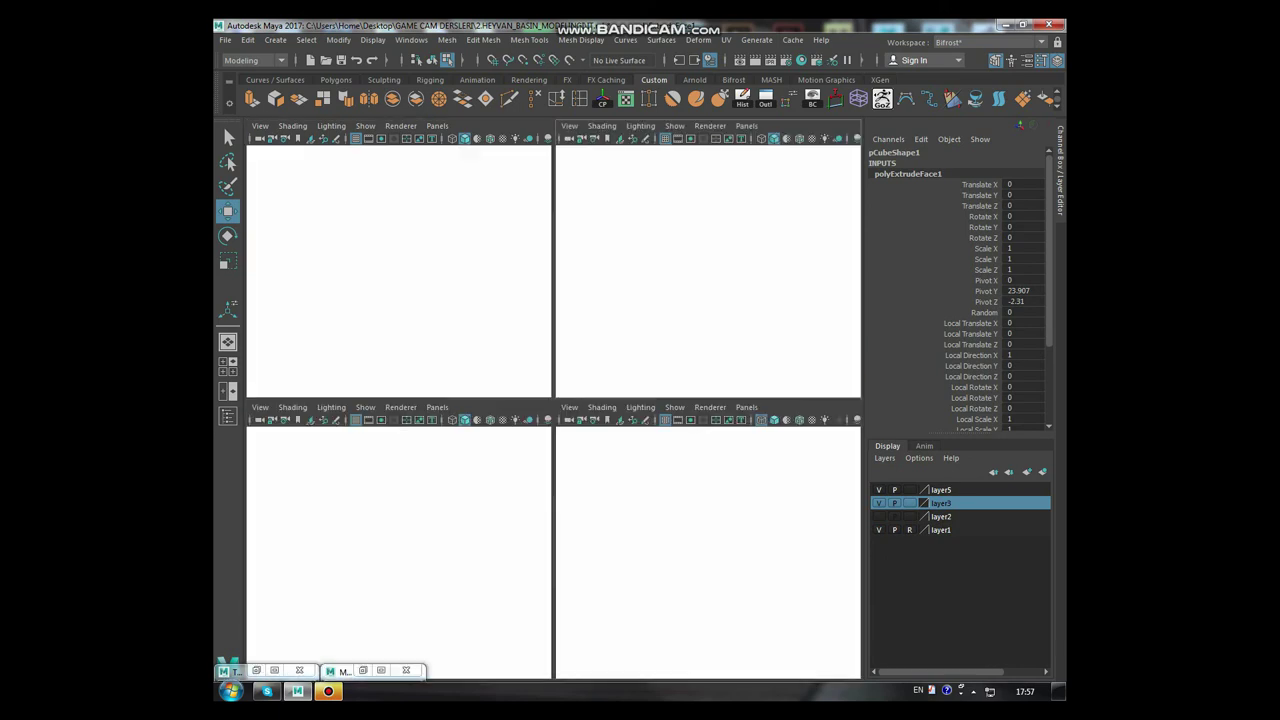
key(space)
key(a)
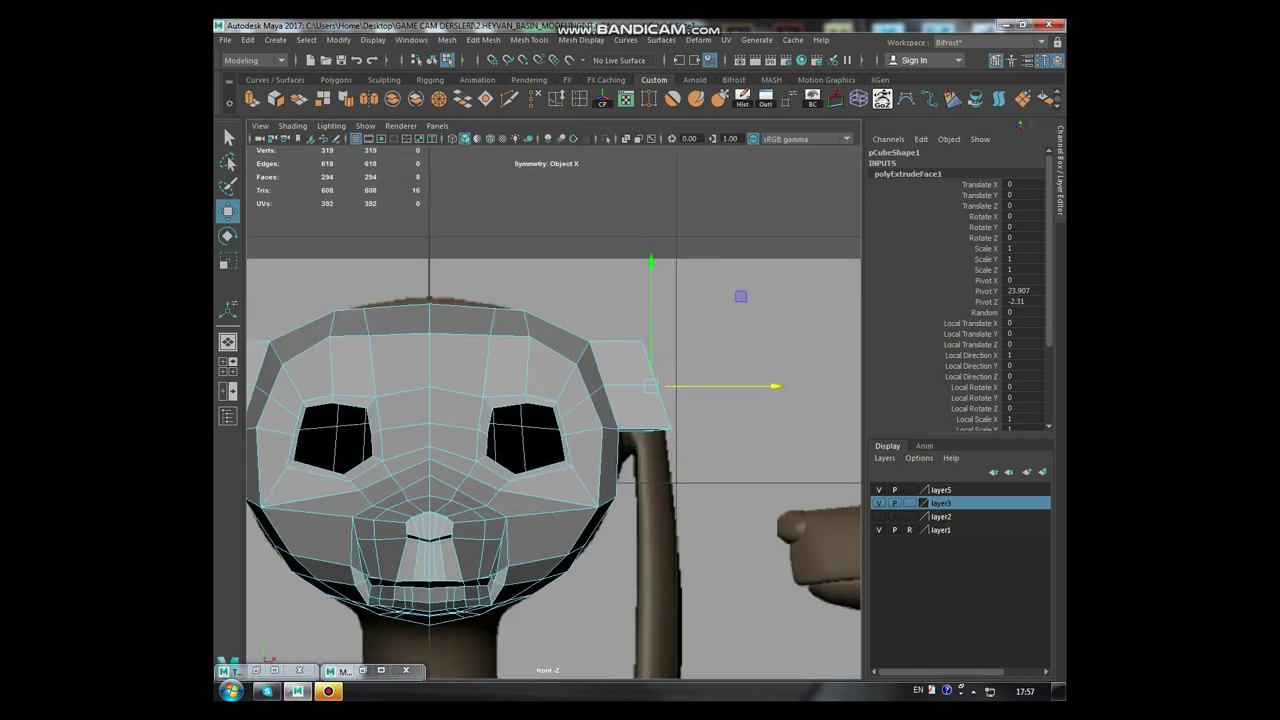
key(r)
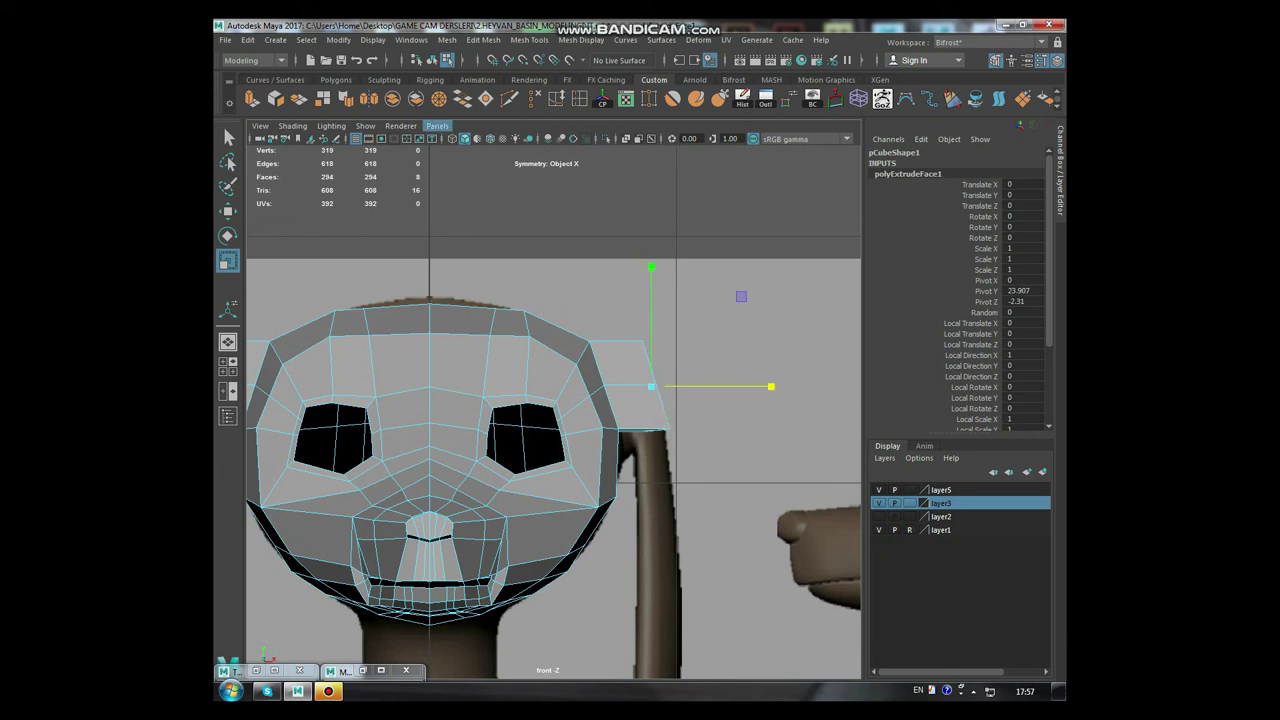
key(3)
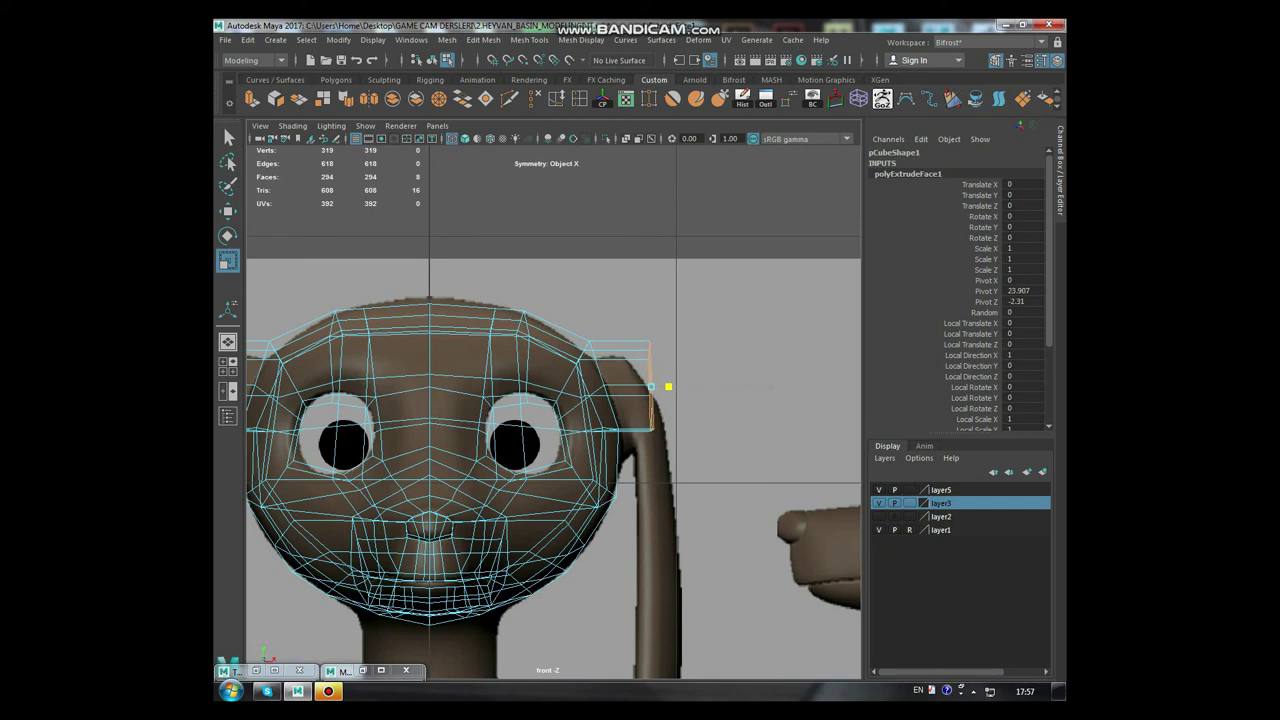
Move the ear stub's corner vertices to follow the reference ear
right_drag(650, 318, 575, 323)
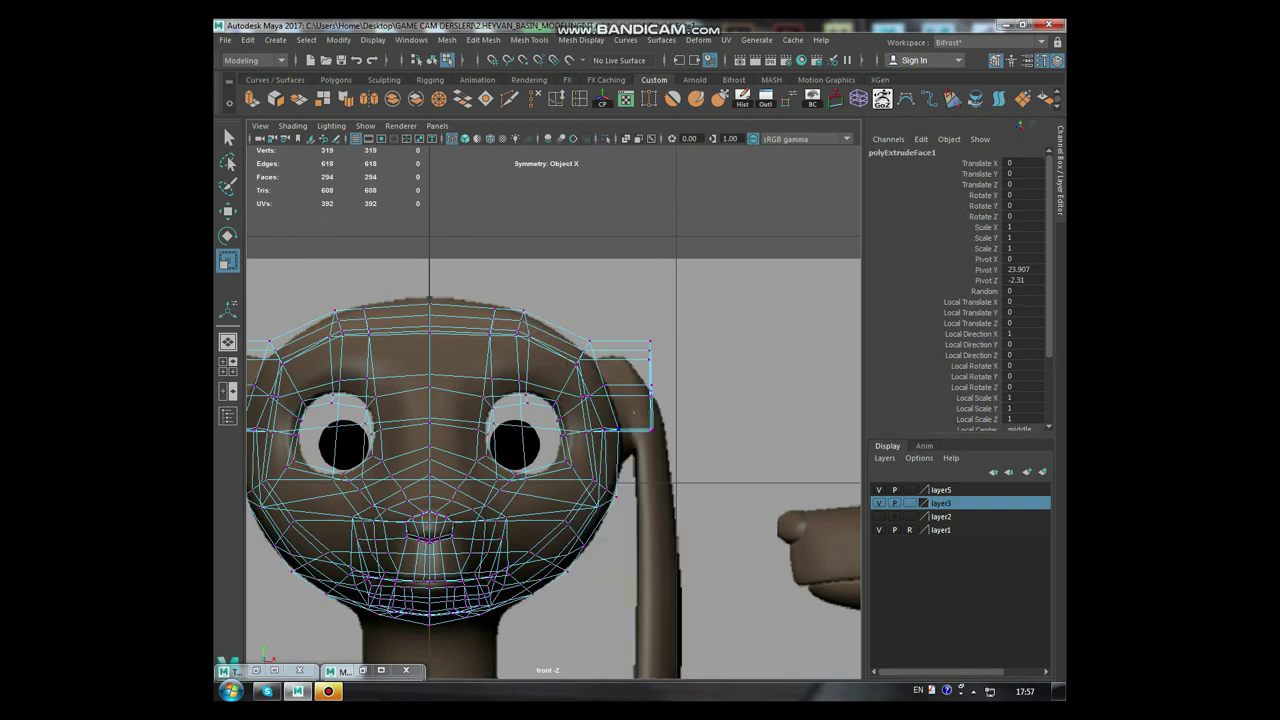
click(651, 430)
key(w)
scroll(553, 413, up, 2)
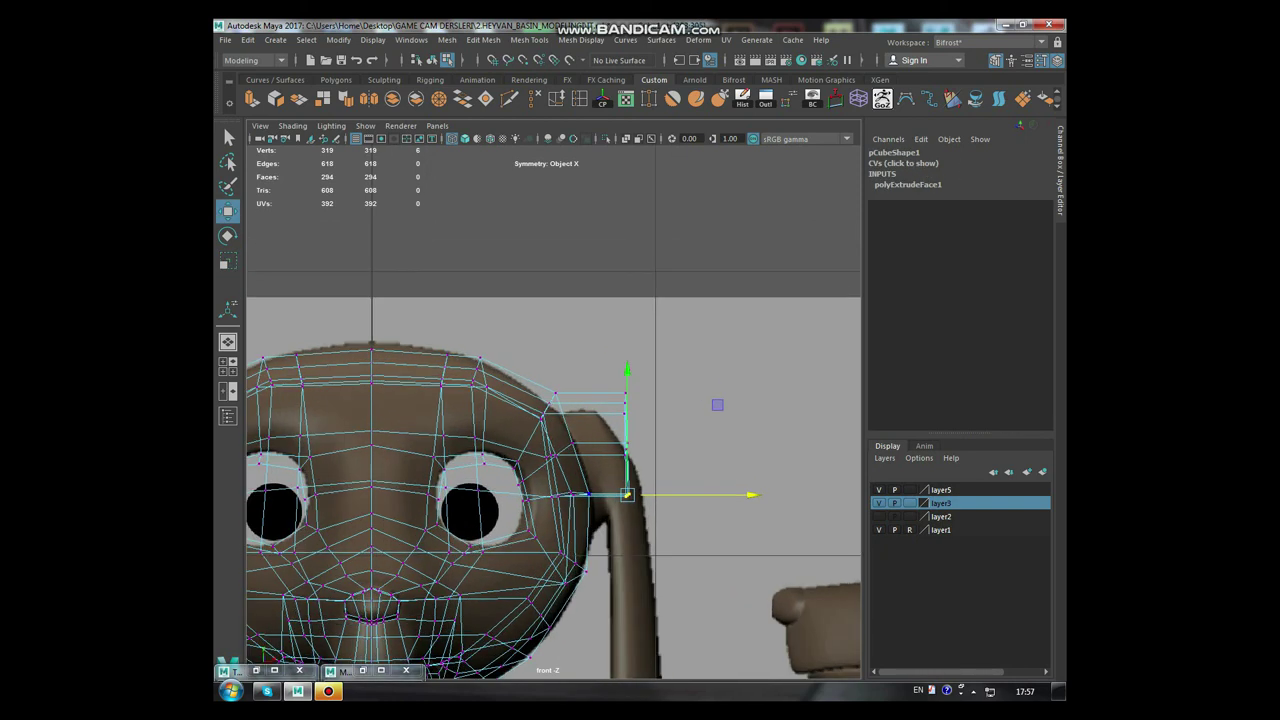
drag(700, 494, 711, 494)
drag(653, 412, 653, 412)
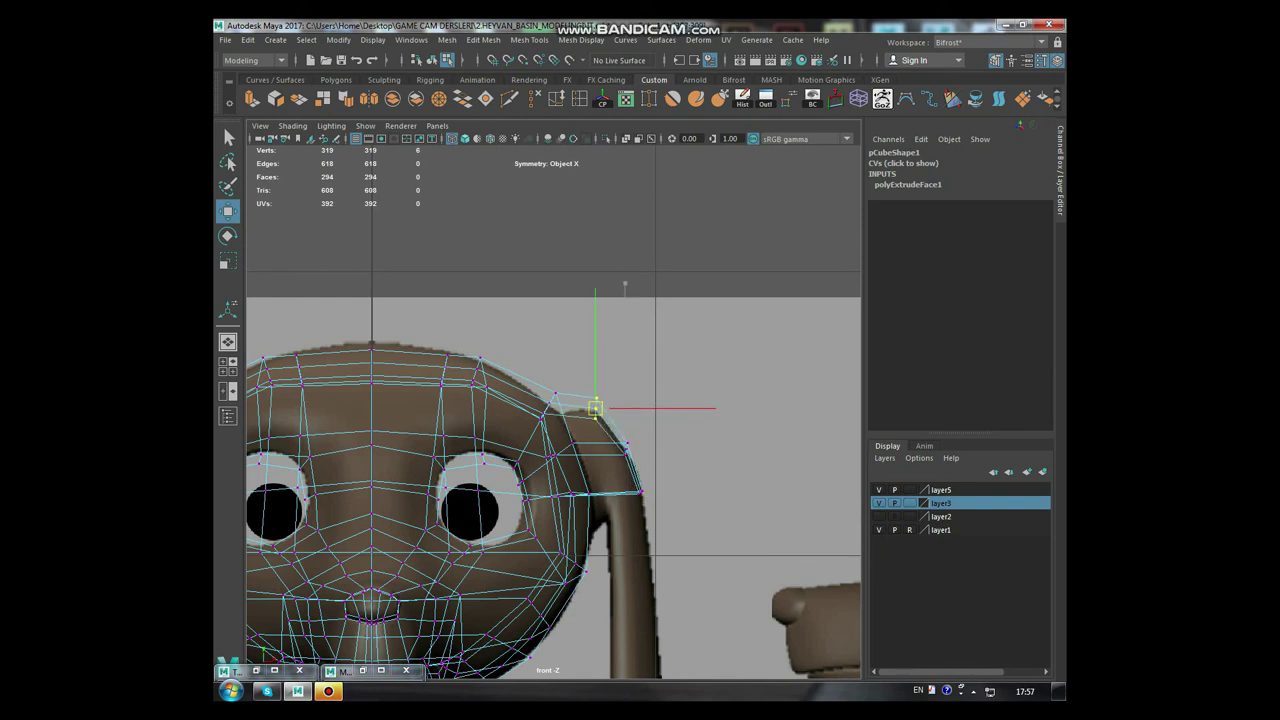
key(space)
key(space)
alt+drag(550, 450, 705, 447)
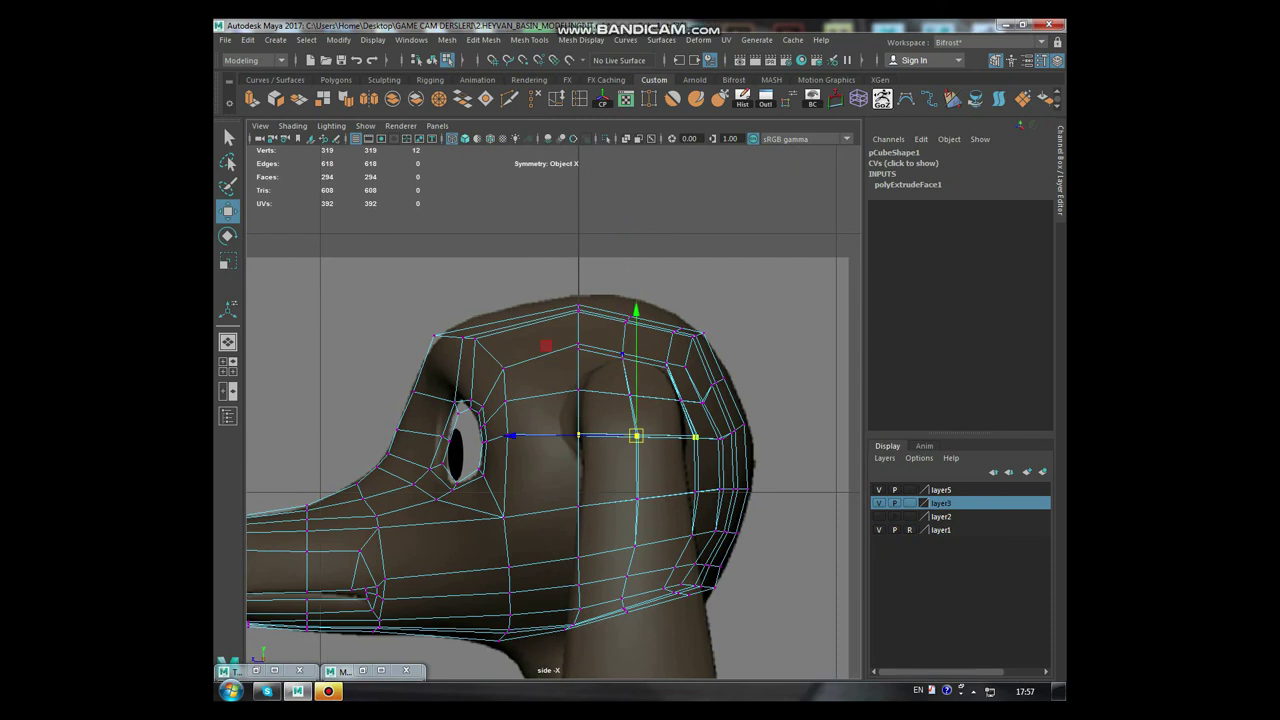
Lower the horizontal edge loop, pick the vertex beside the eye, and start an ear-base cut
drag(636, 380, 636, 392)
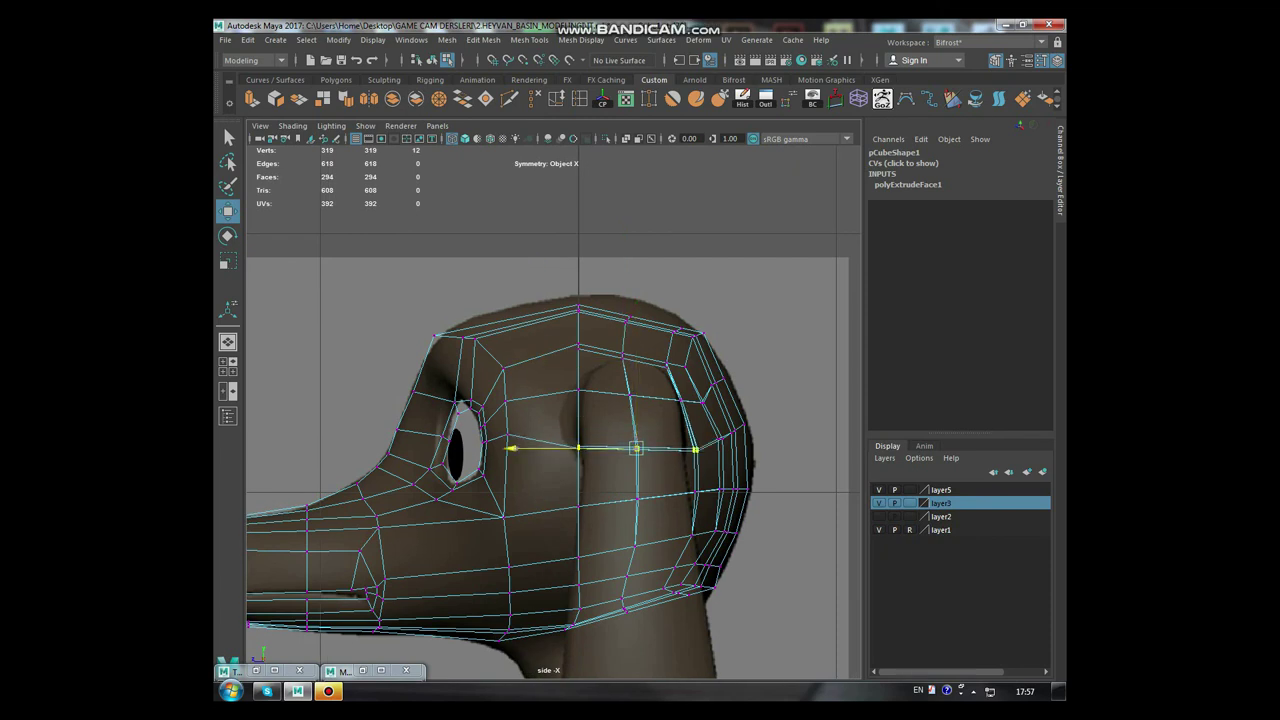
click(508, 436)
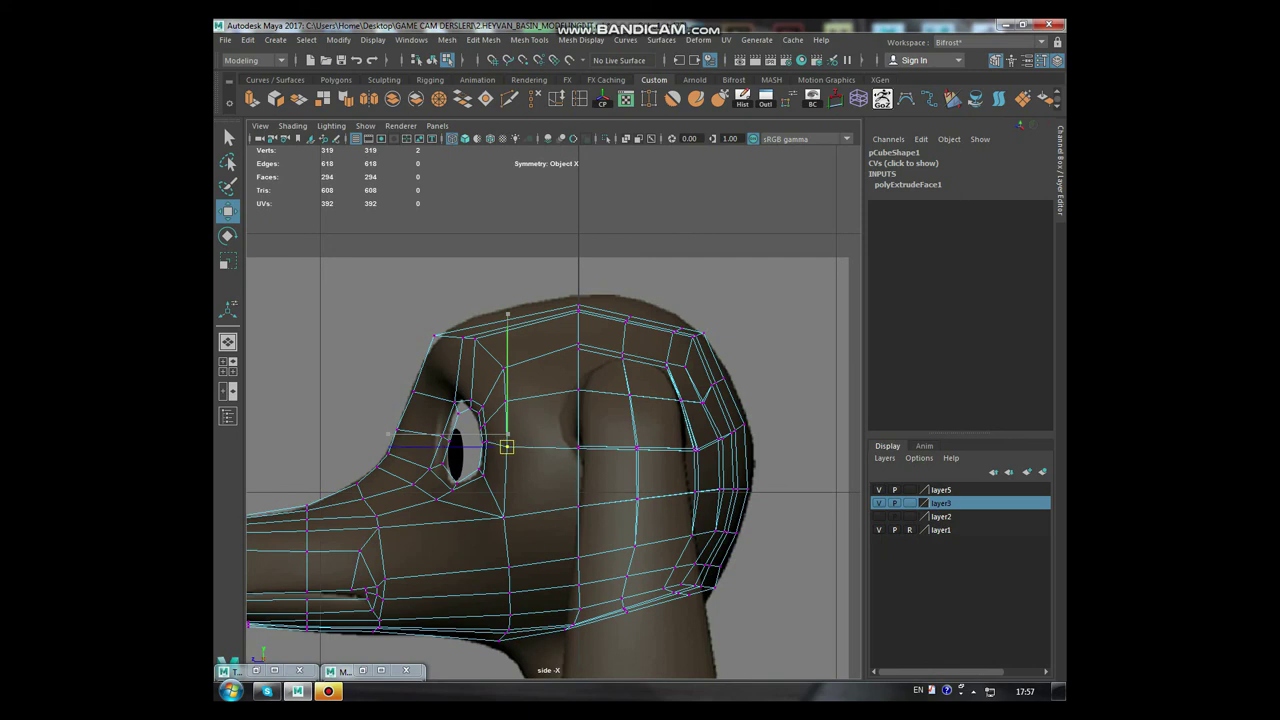
key(space)
key(space)
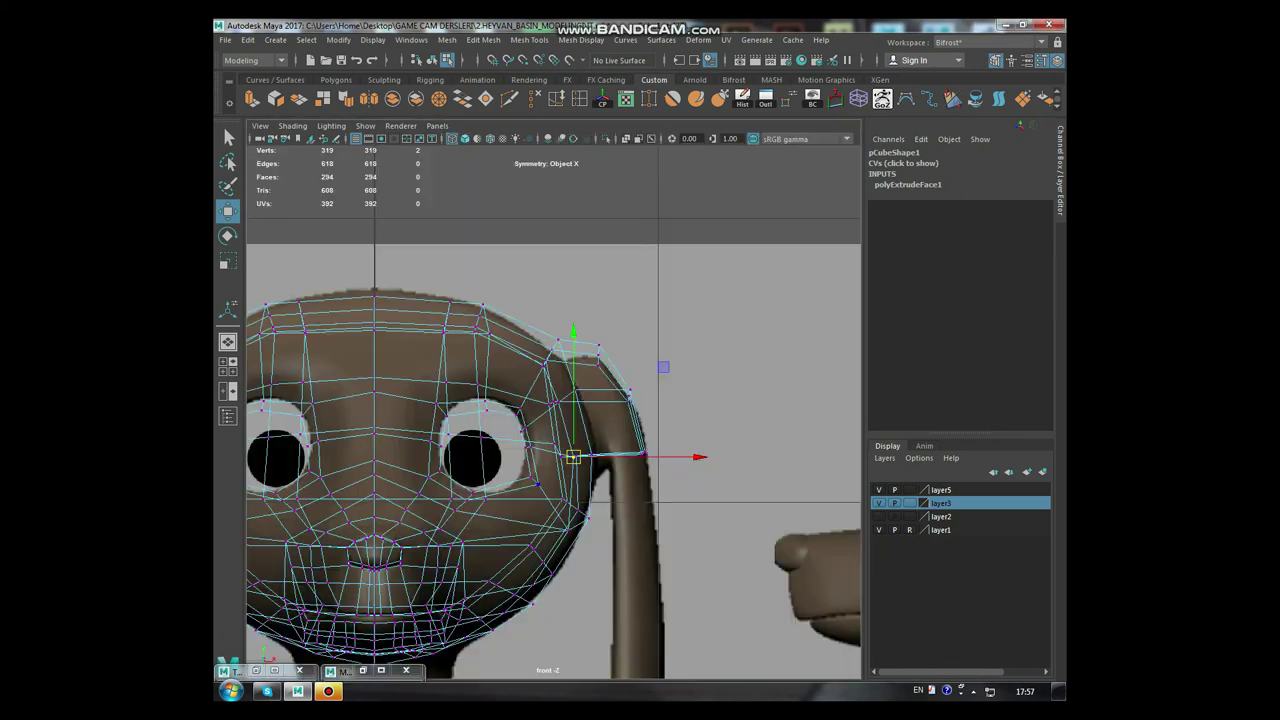
key(space)
key(space)
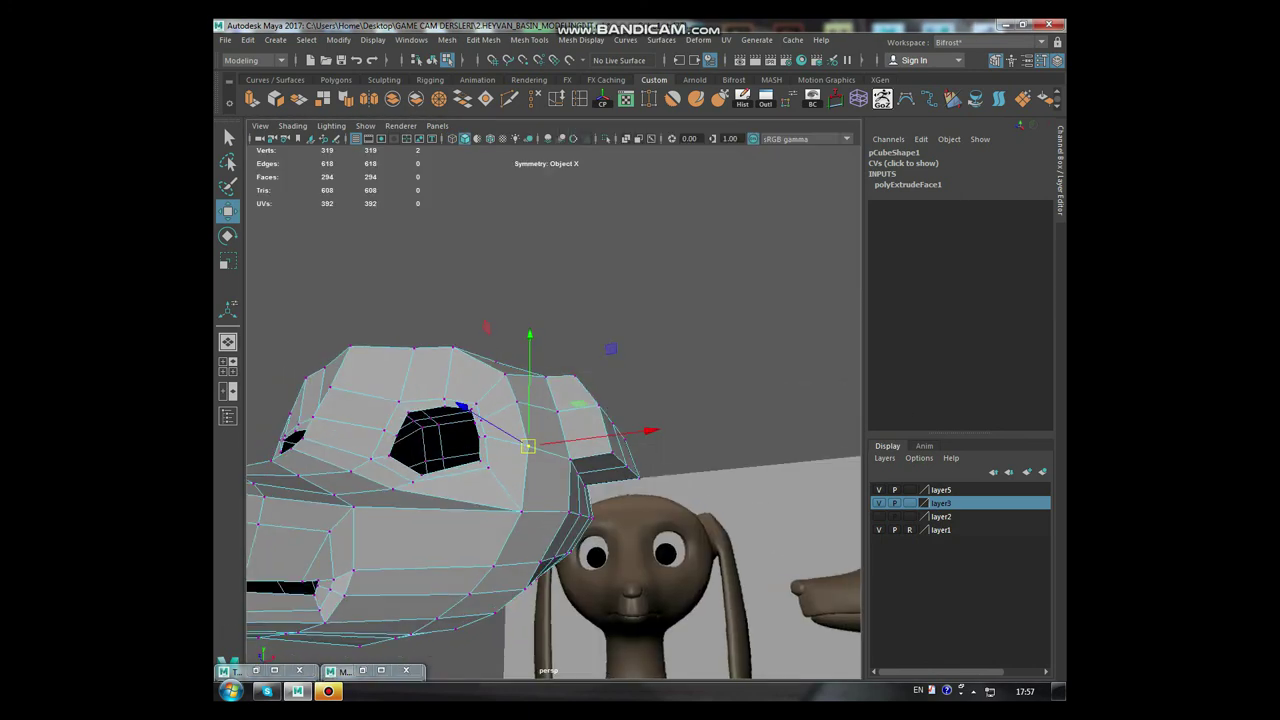
alt+drag(550, 400, 450, 420)
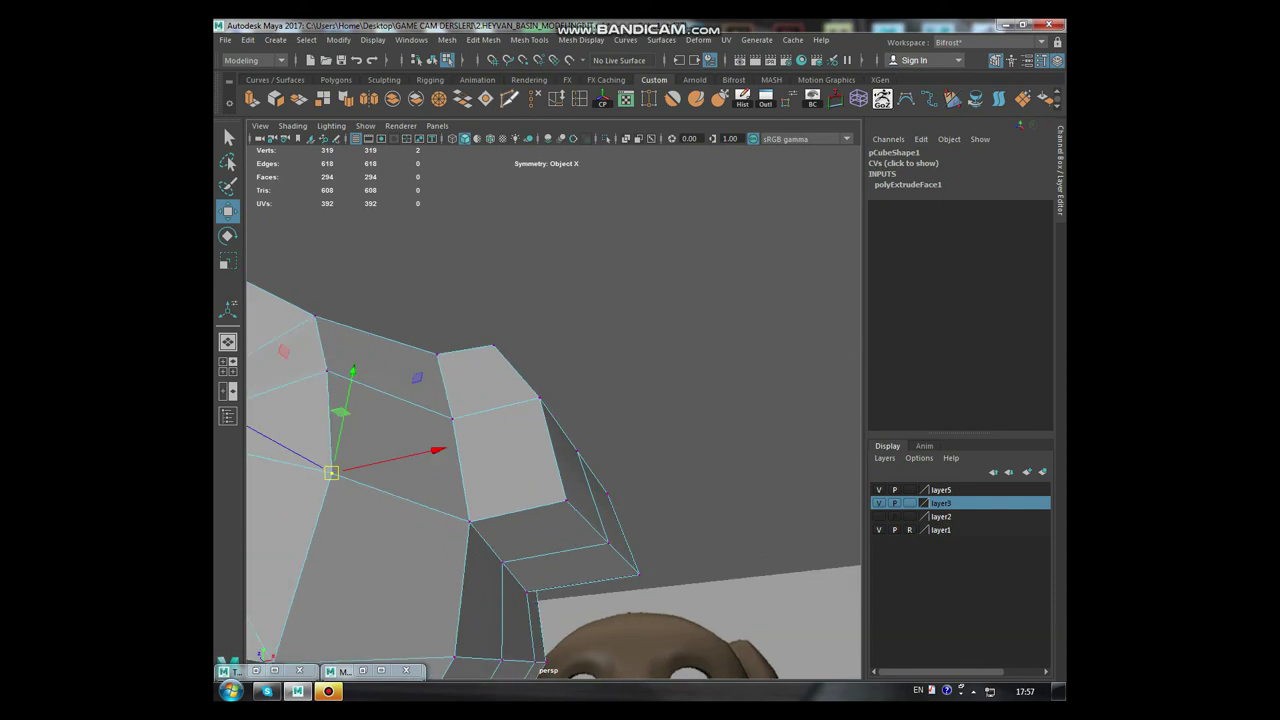
shift+right_drag(509, 450, 540, 420)
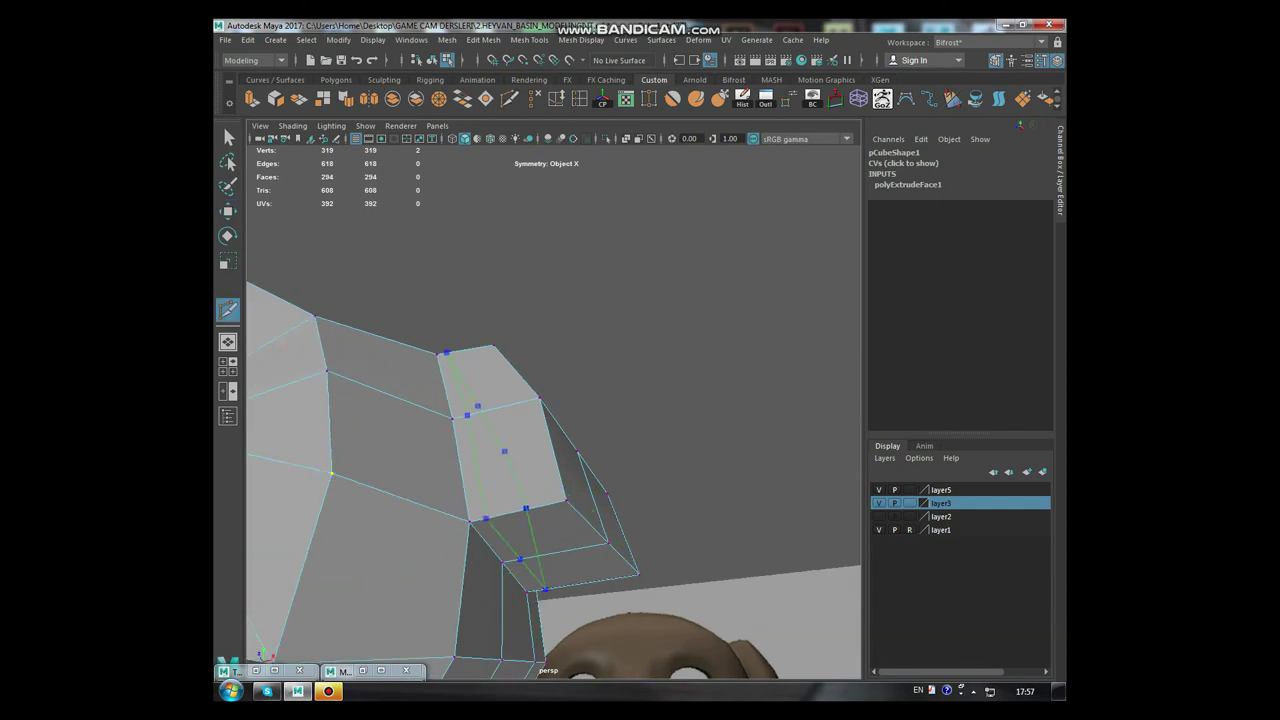
Commit the ear-base edge loop and select the face beneath it
key(Return)
alt+drag(550, 400, 500, 380)
right_drag(531, 309, 531, 337)
click(551, 414)
key(ctrl+e)
In front view with the low-poly cage, extrude the ear faces down about 12 units
key(space)
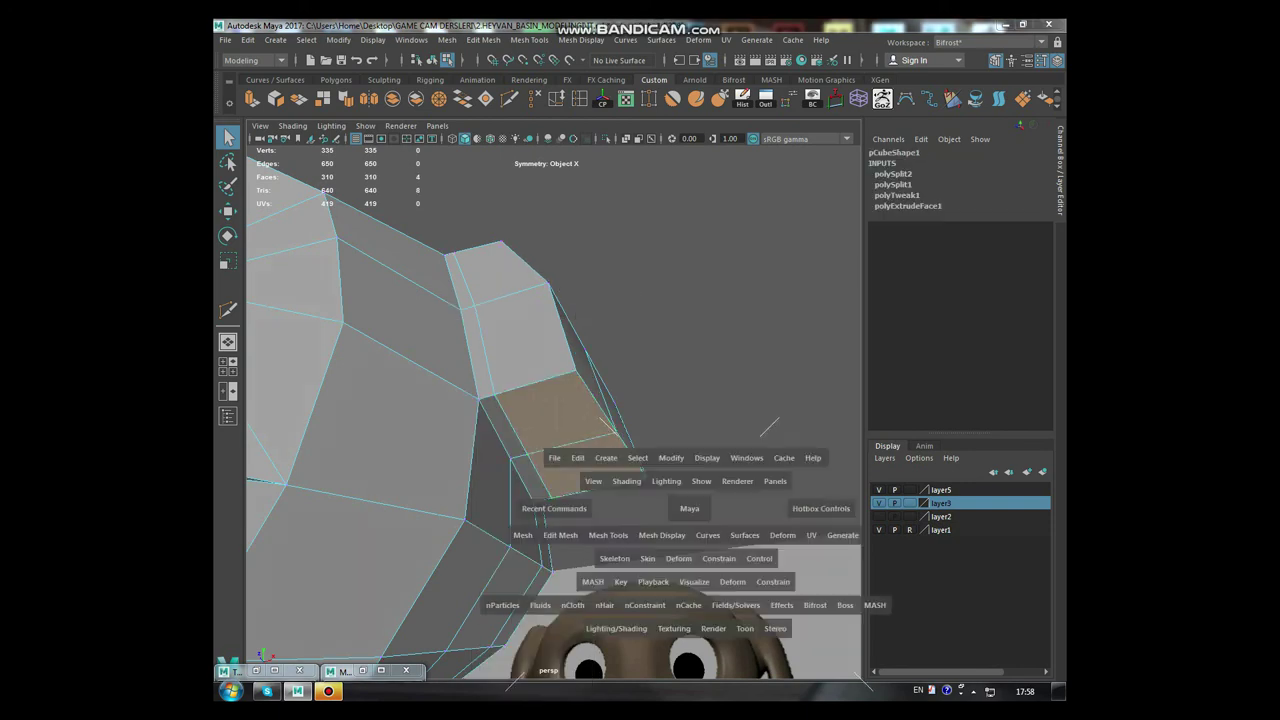
key(space)
key(space)
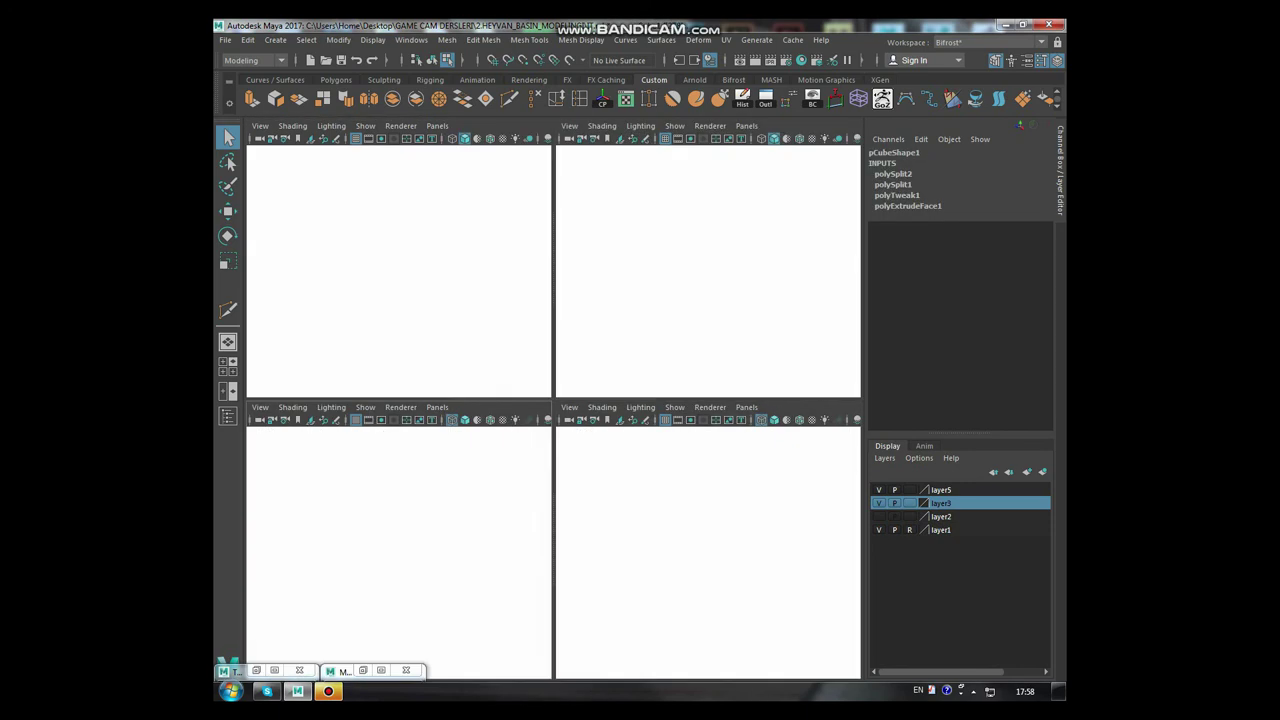
key(space)
key(1)
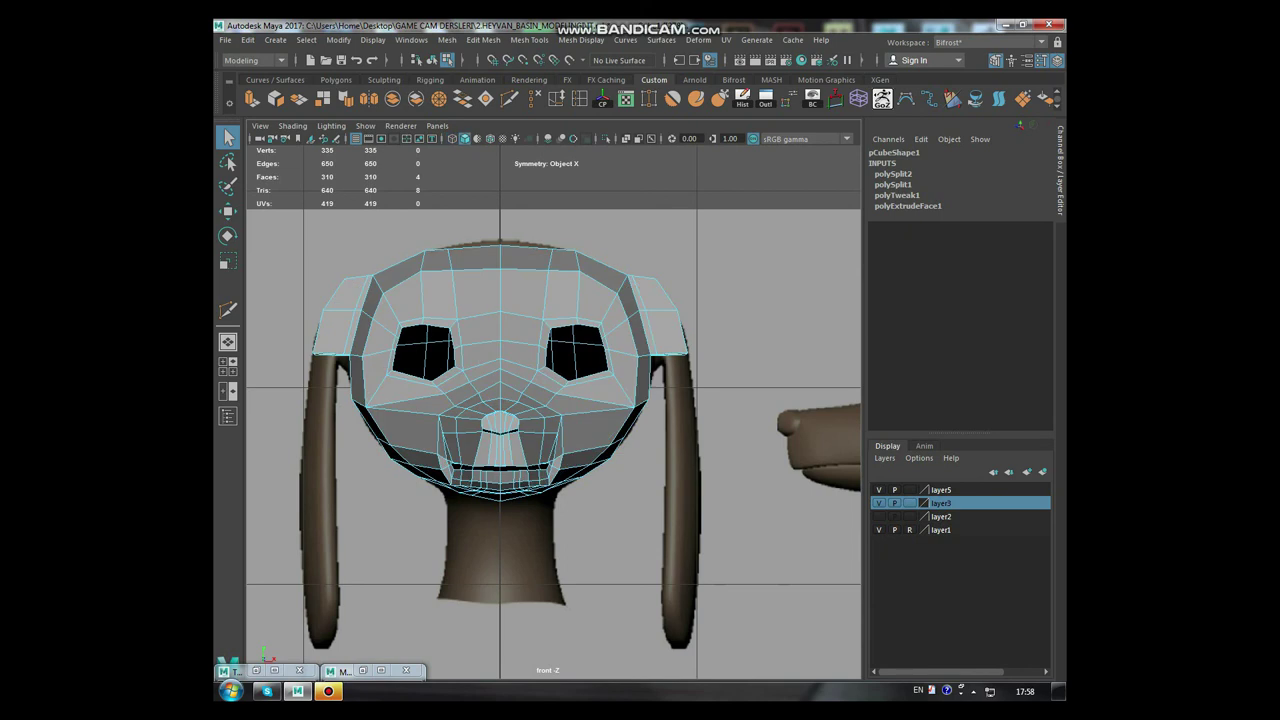
key(ctrl+e)
alt+middle_drag(499, 371, 457, 383)
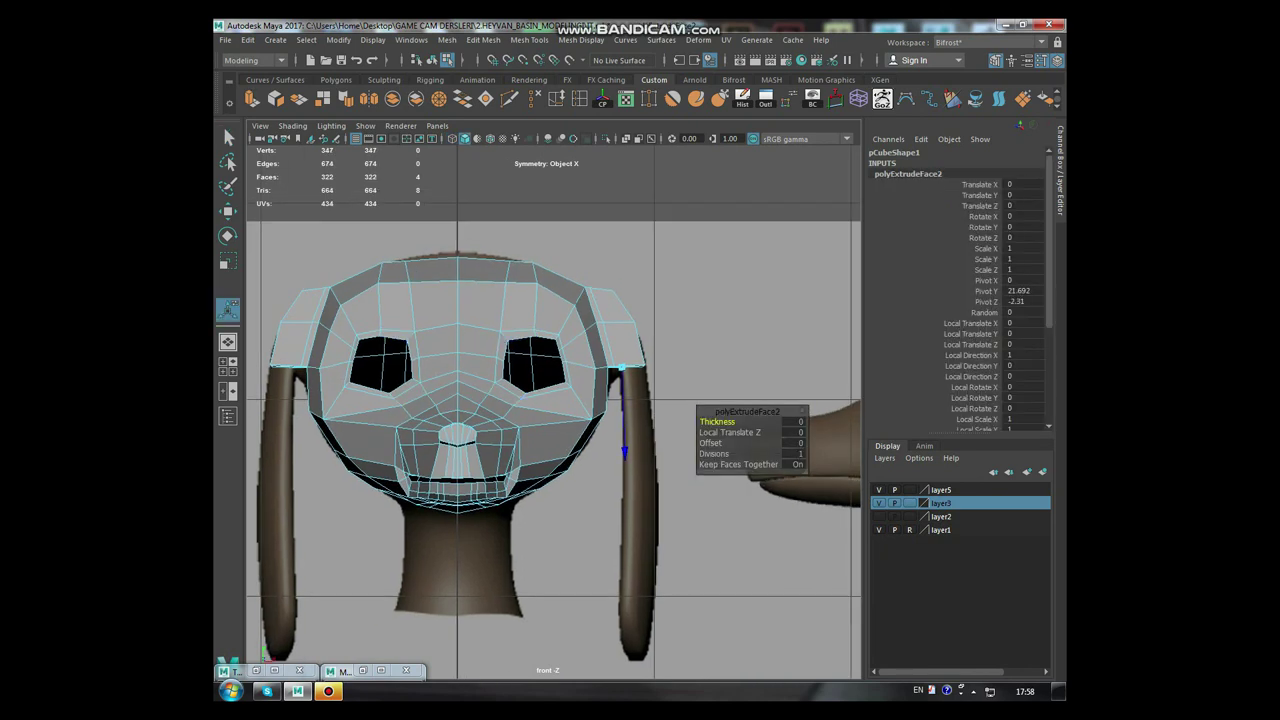
drag(624, 481, 632, 636)
alt+middle_drag(632, 636, 596, 498)
Move the ear tips outward and down into place
key(w)
middle_drag(682, 412, 702, 410)
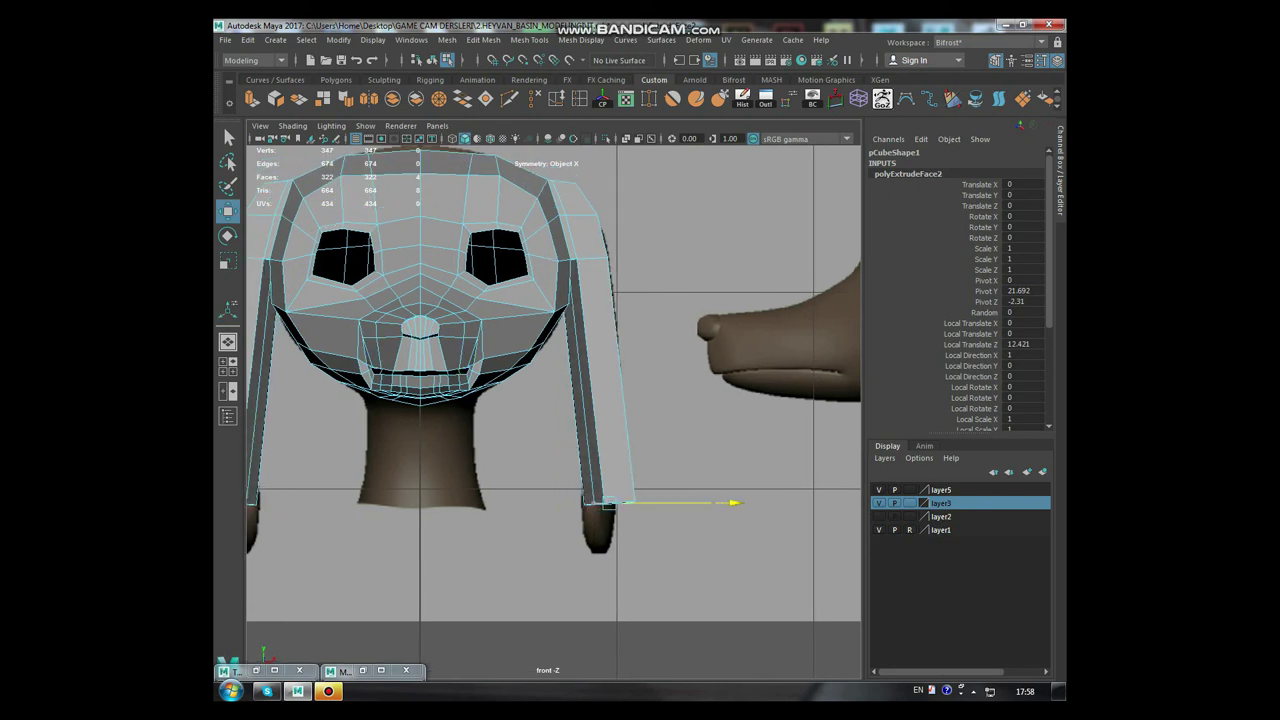
drag(612, 355, 613, 427)
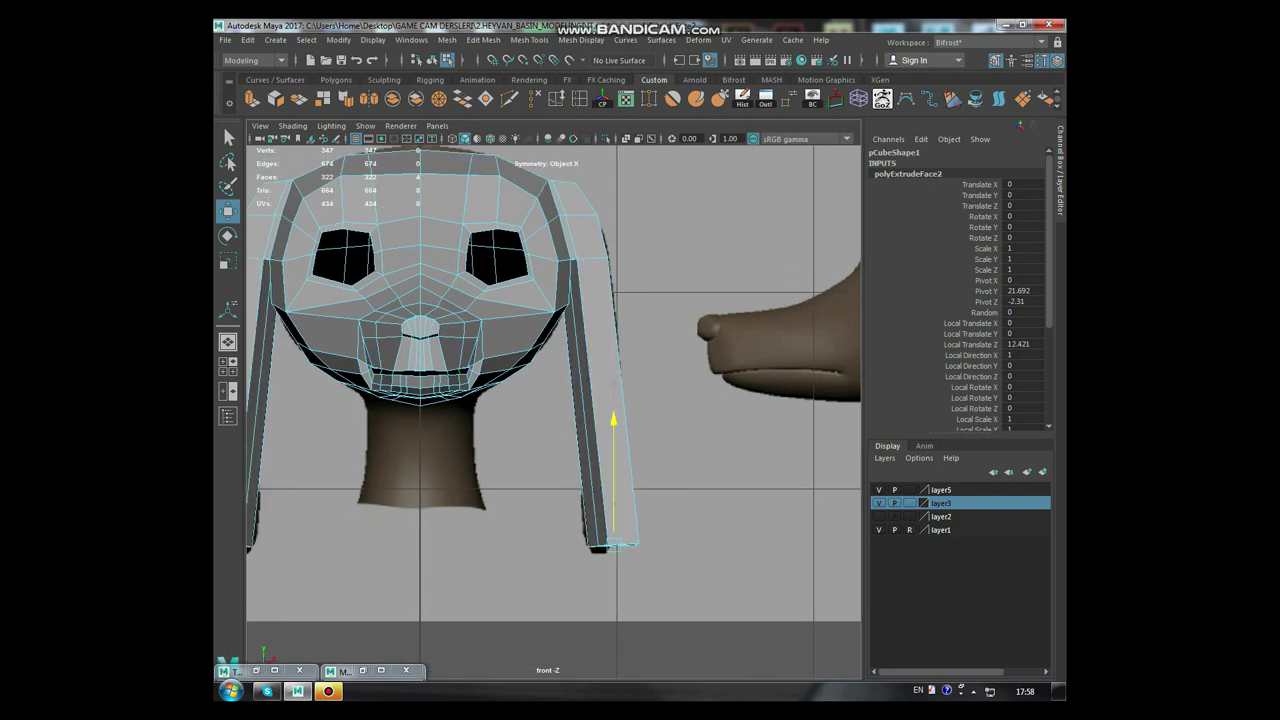
drag(738, 553, 731, 553)
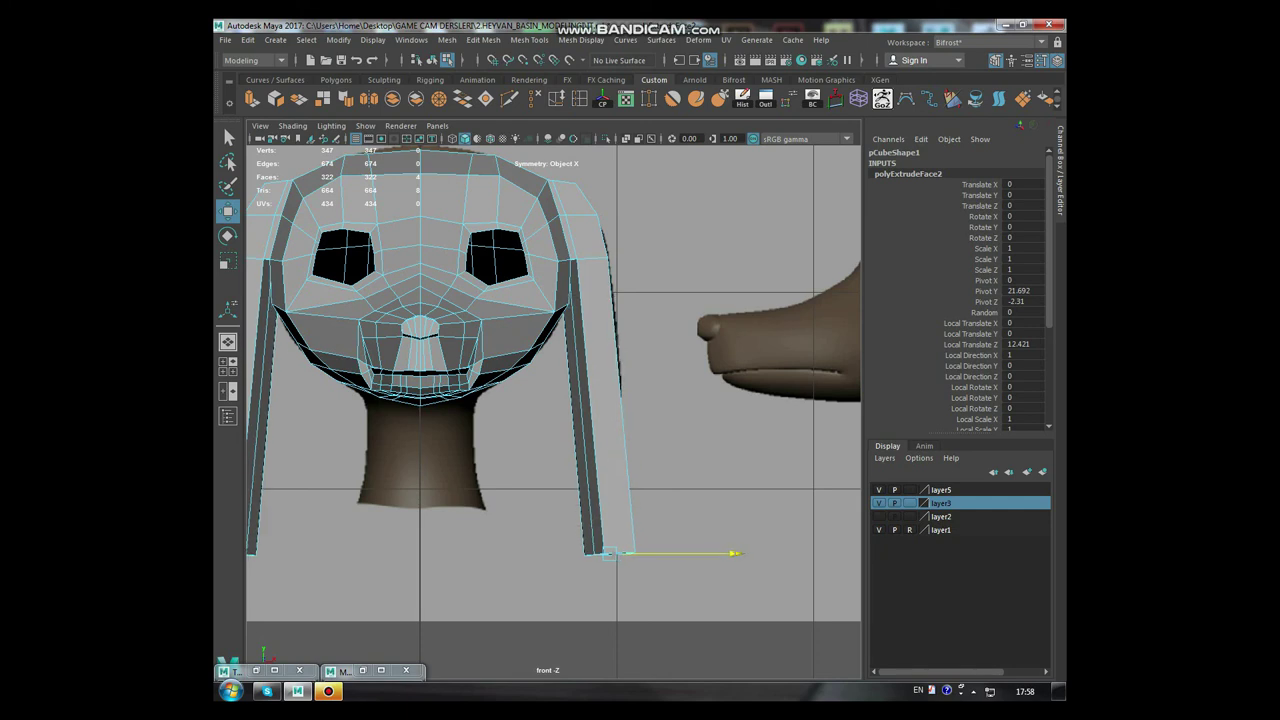
key(space)
key(space)
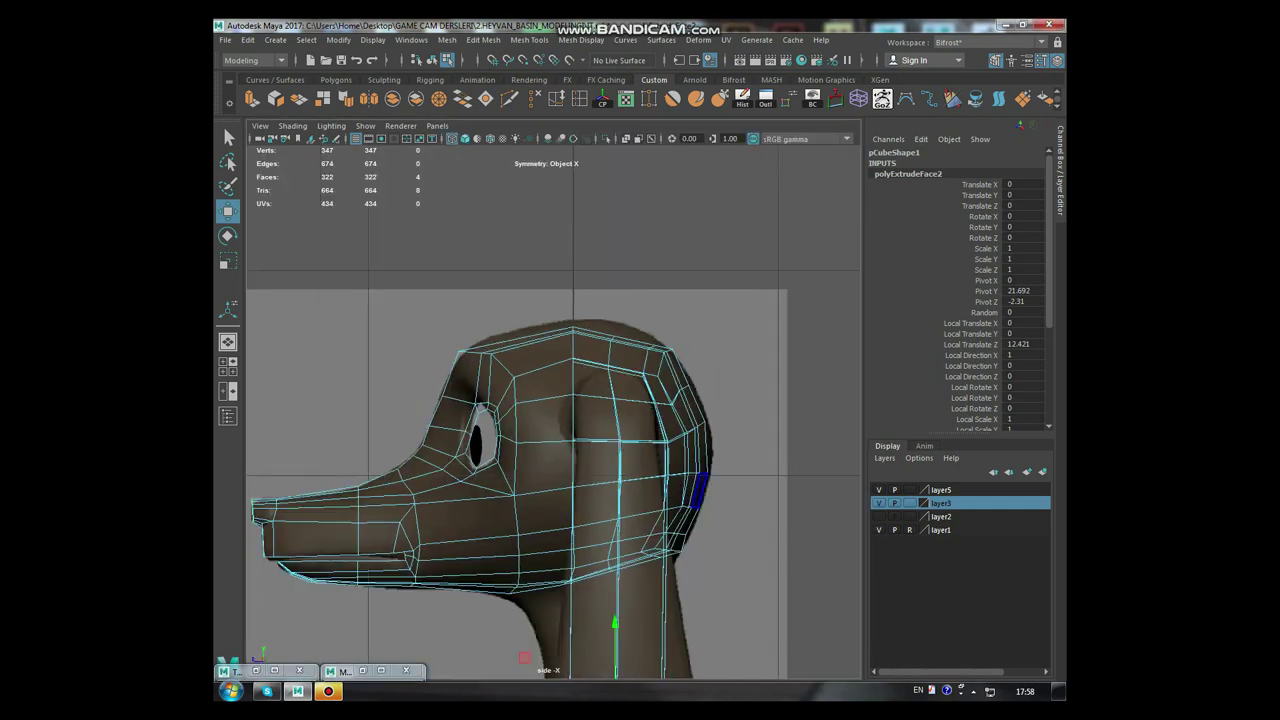
In side view, move the ear tip's bottom back and front vertices up
scroll(553, 410, up, 3)
alt+middle_drag(560, 450, 560, 395)
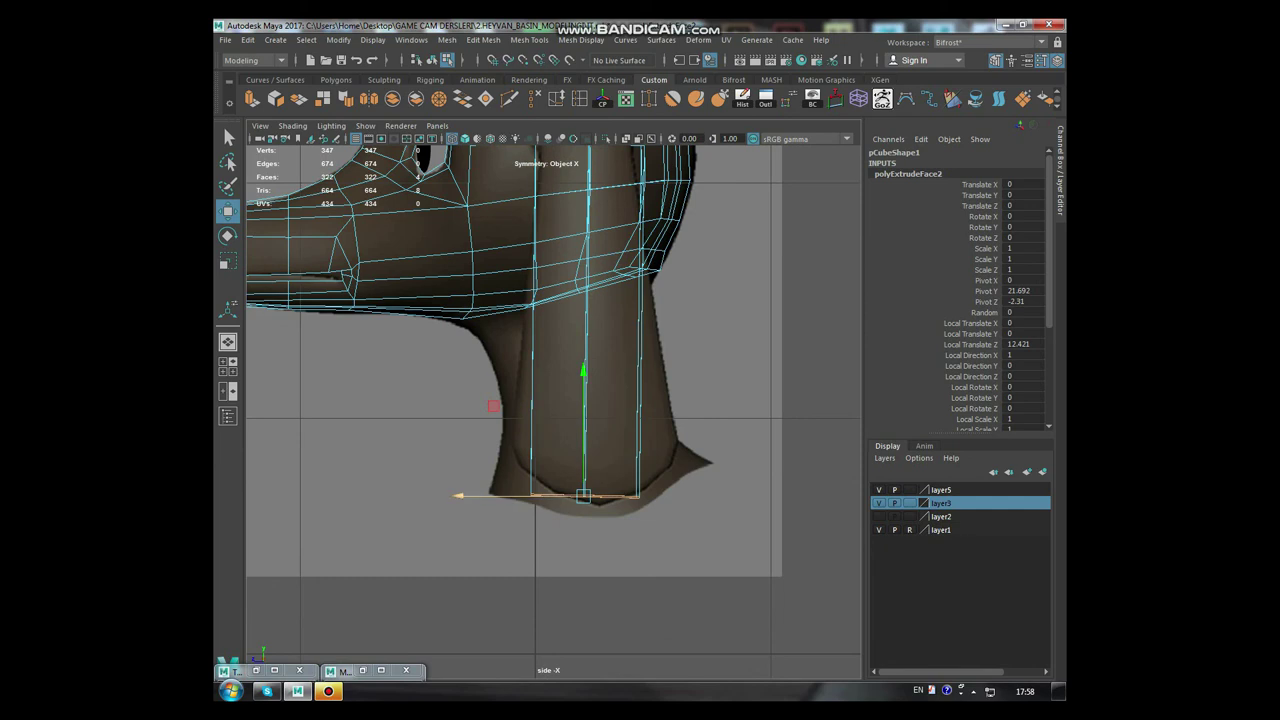
right_drag(595, 310, 555, 310)
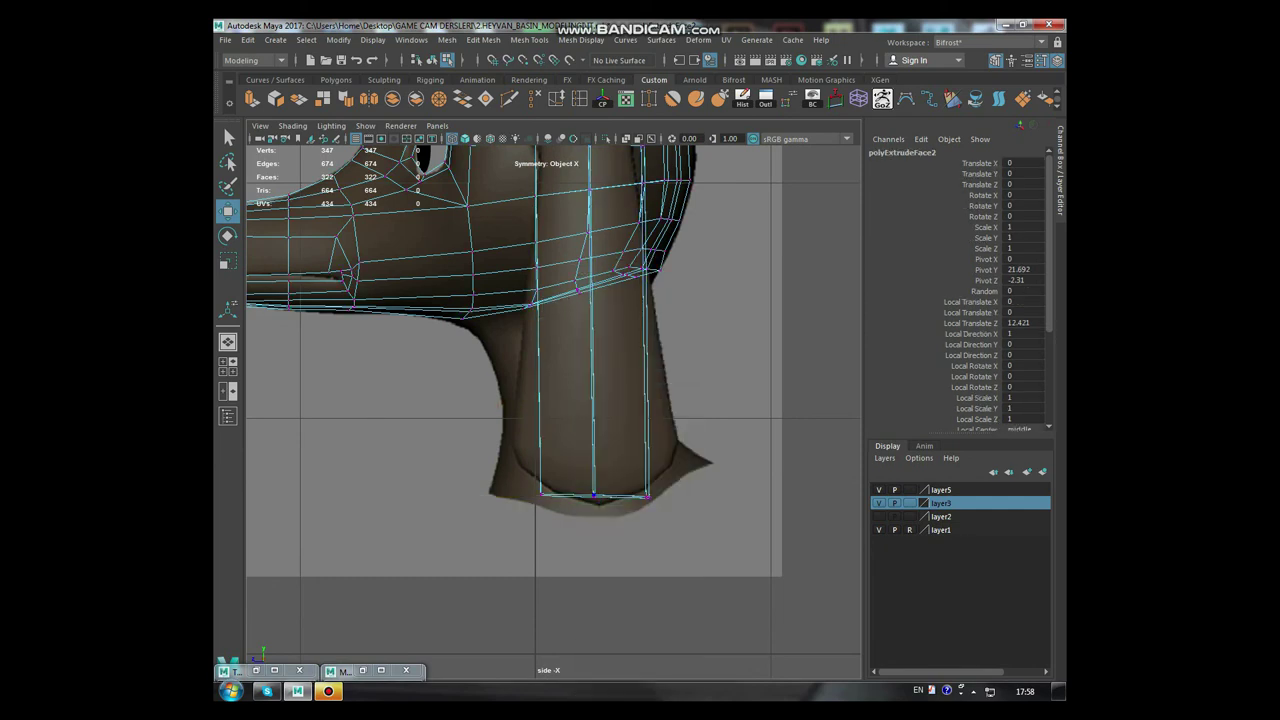
click(648, 496)
mouse_move(648, 496)
mouse_down()
mouse_move(657, 451)
mouse_move(675, 444)
mouse_up()
click(541, 492)
mouse_move(541, 492)
mouse_down()
mouse_move(513, 456)
mouse_move(617, 541)
mouse_up()
alt+middle_drag(506, 414, 492, 489)
scroll(492, 488, down, 3)
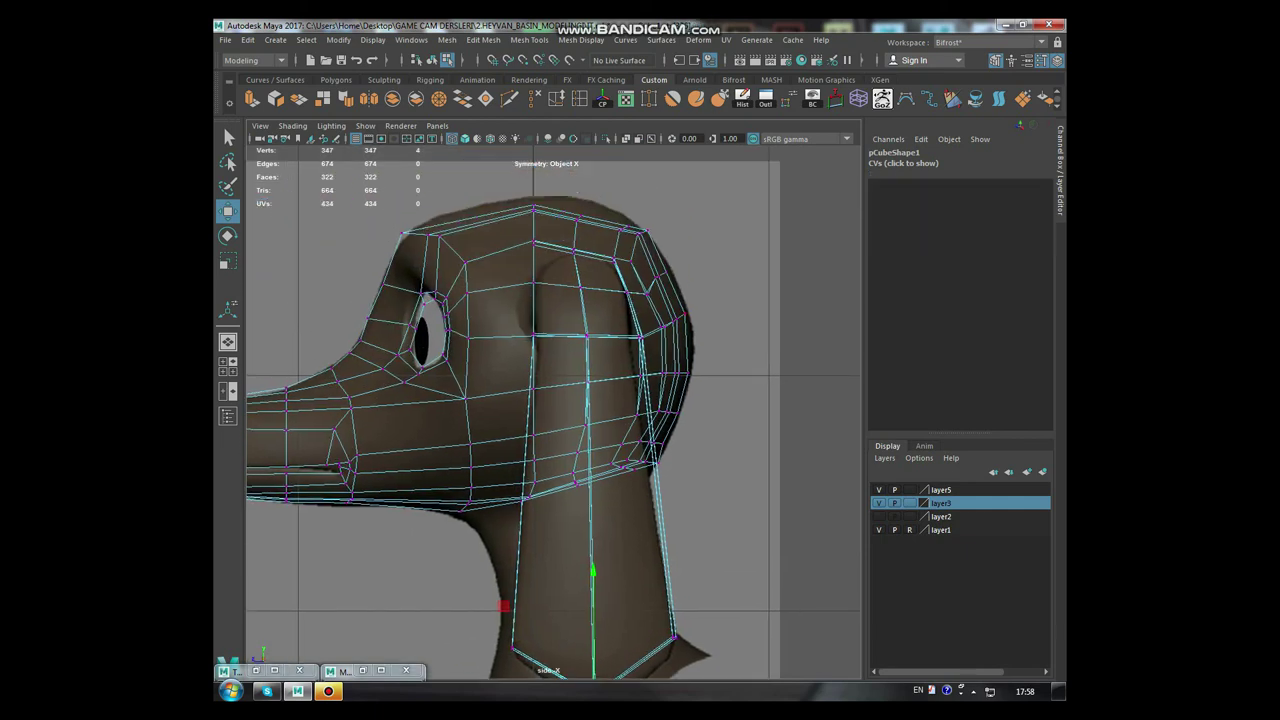
Turn on smooth preview and orbit the perspective view to inspect the head
key(space)
key(space)
mouse_move(700, 300)
alt+mouse_down()
mouse_move(640, 320)
mouse_move(540, 280)
mouse_move(600, 300)
mouse_move(560, 300)
mouse_move(660, 330)
alt+mouse_up()
click(524, 358)
key(3)
key(F8)
mouse_move(560, 400)
alt+mouse_down()
mouse_move(740, 400)
mouse_move(700, 390)
mouse_move(566, 402)
alt+mouse_up()
scroll(550, 400, up, 5)
click(560, 230)
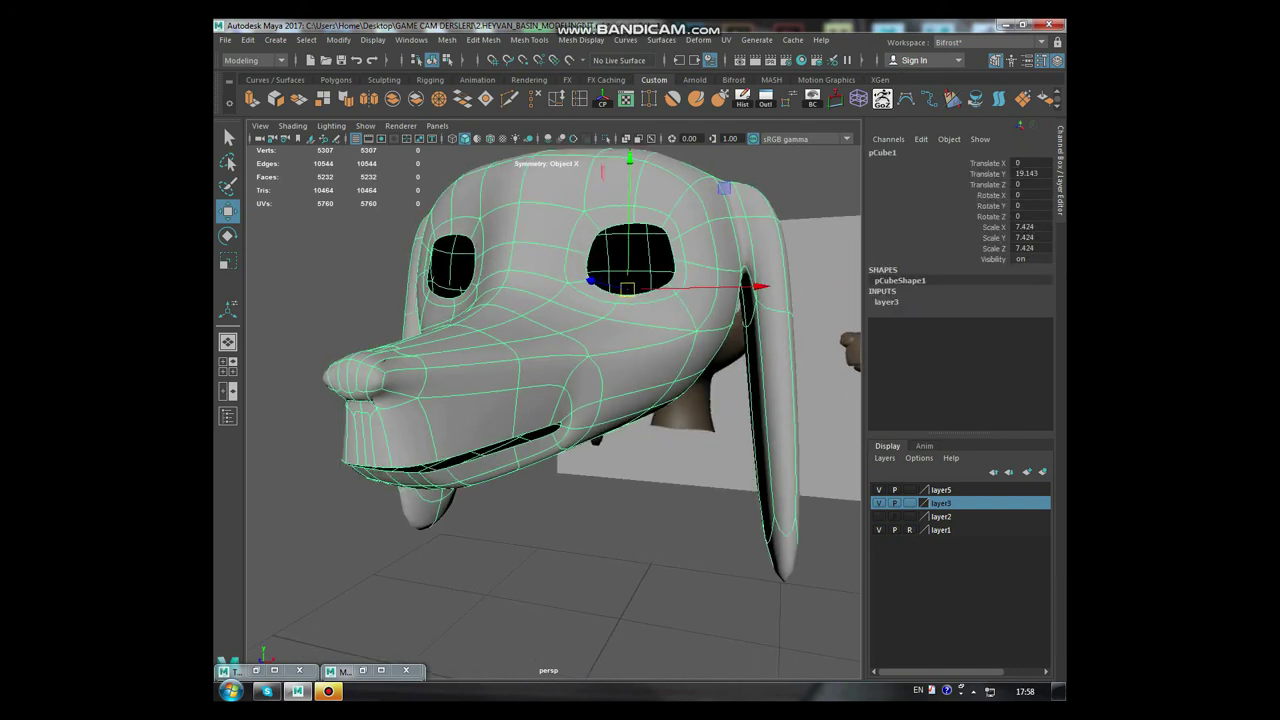
Return to the low-poly cage and select the edge loop around the nose
key(1)
right_drag(490, 315, 490, 268)
click(480, 348)
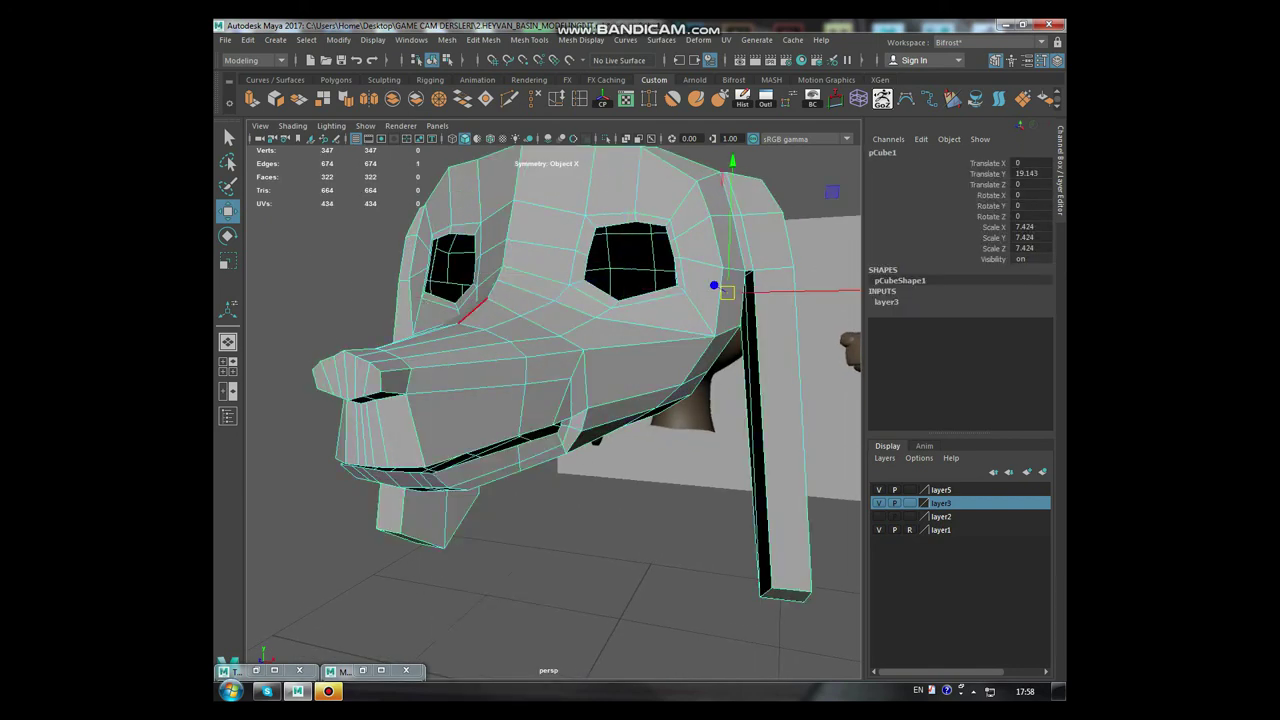
alt+drag(500, 400, 530, 400)
double_click(432, 378)
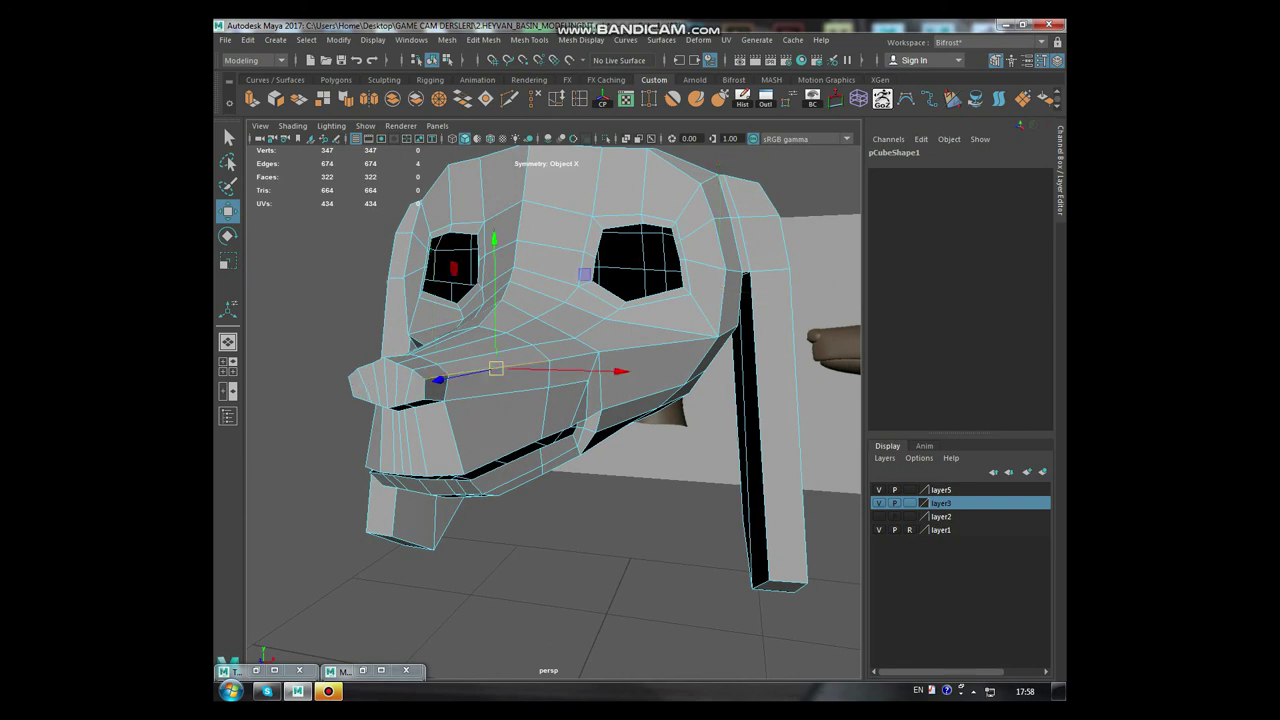
right_drag(585, 338, 530, 322)
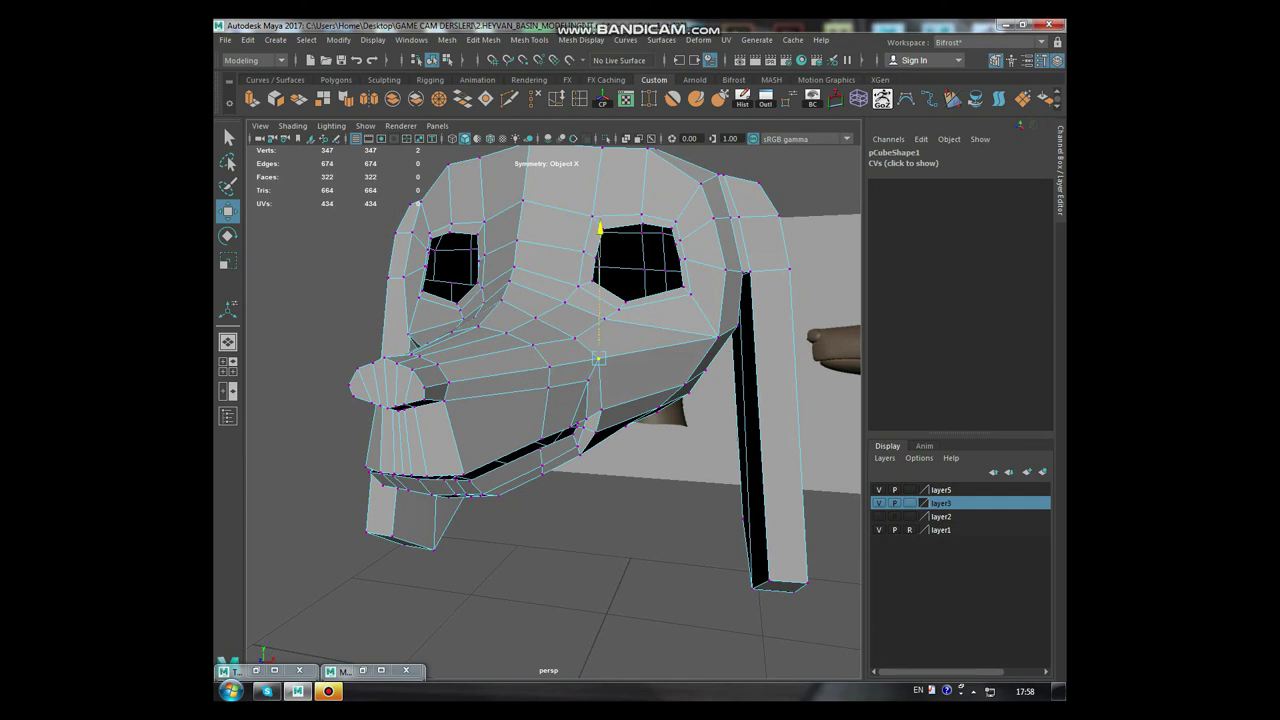
In the zoomed front view, move the cheek vertex beside the snout
key(space)
key(space)
scroll(540, 420, up, 2)
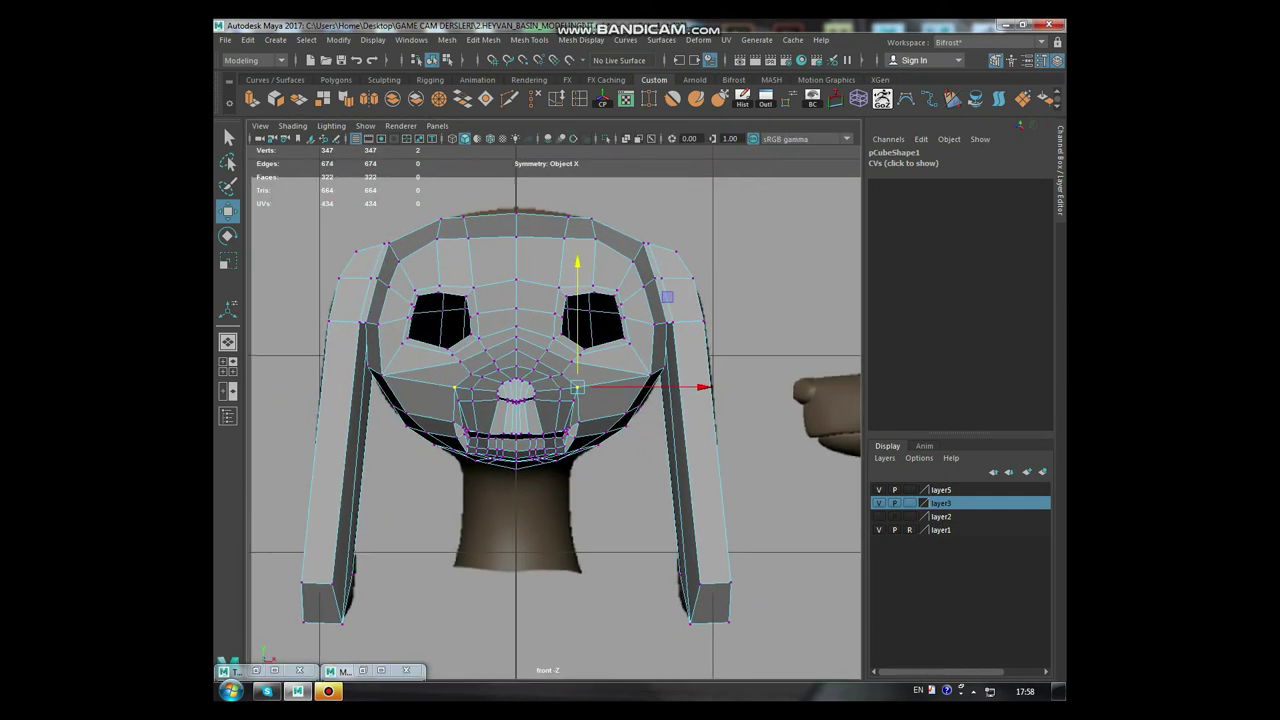
scroll(540, 420, up, 2)
scroll(691, 271, up, 3)
mouse_move(604, 408)
mouse_down()
mouse_move(620, 381)
mouse_move(594, 448)
mouse_move(563, 406)
mouse_move(554, 436)
mouse_move(589, 460)
mouse_up()
Undo the move, drop the cheek vertex toward the mouth corner, and lower the chin-edge vertex
key(ctrl+z)
key(ctrl+z)
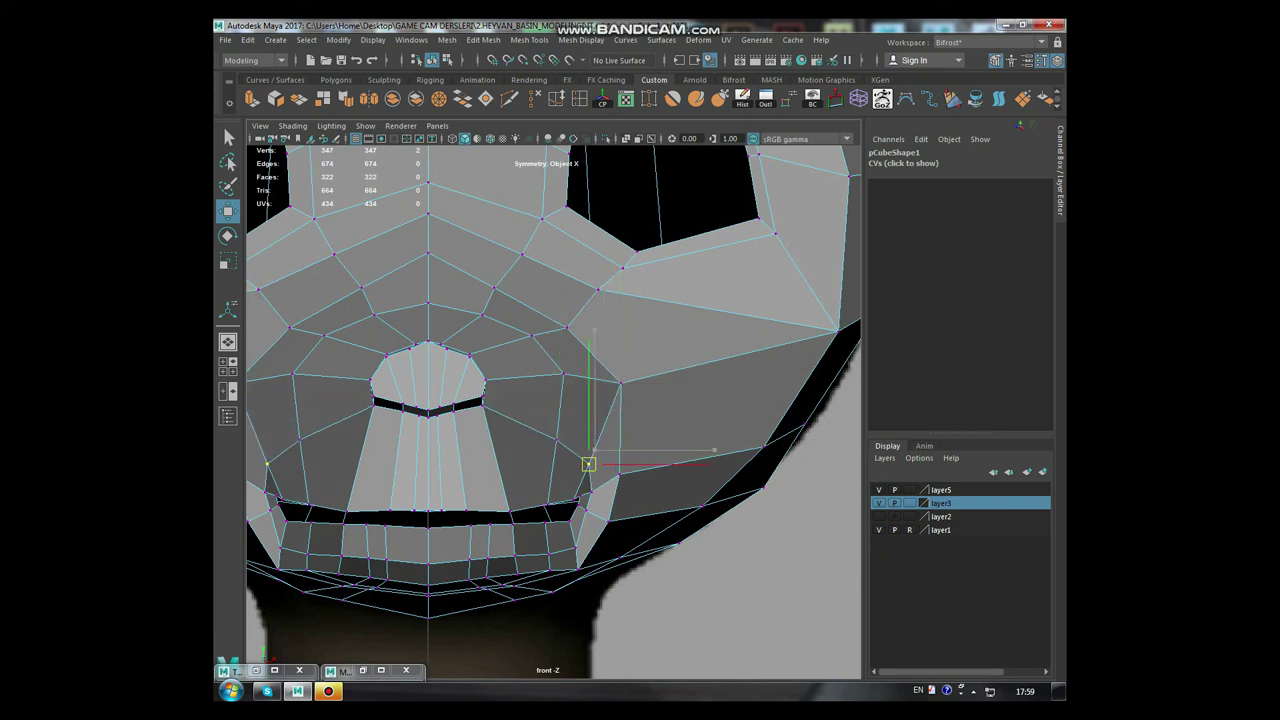
click(509, 512)
click(599, 421)
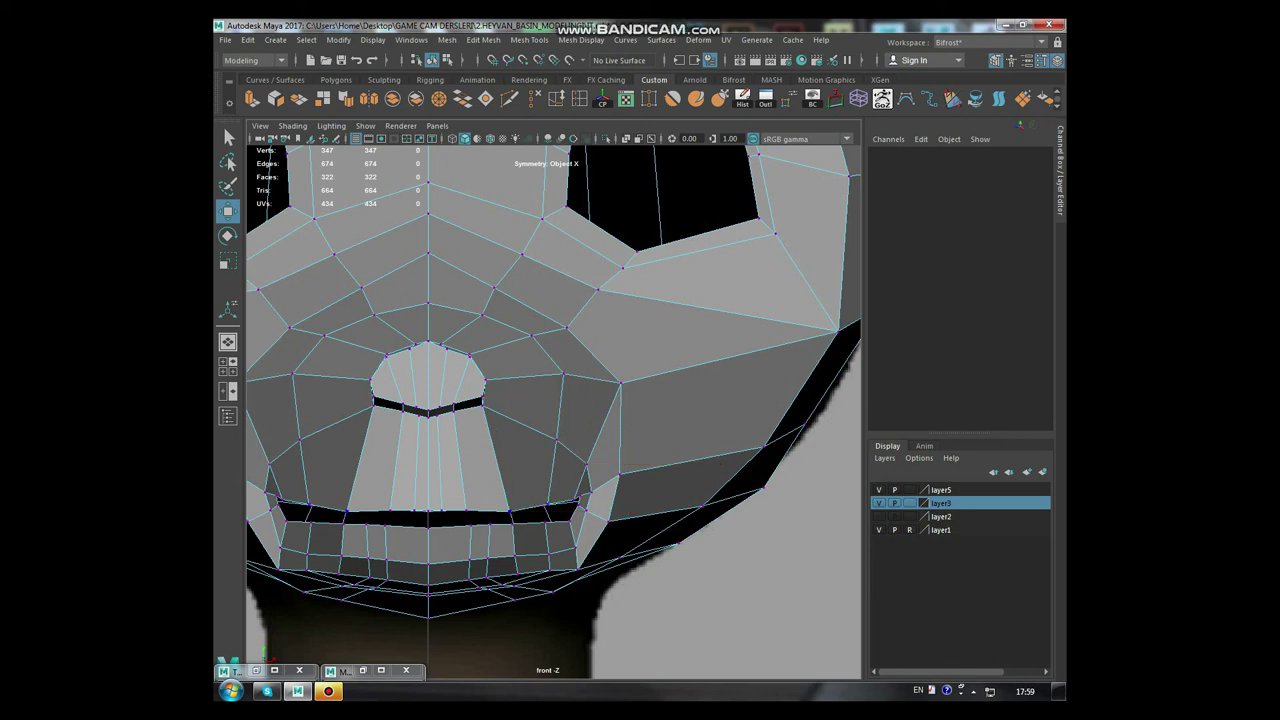
alt+middle_drag(561, 442, 577, 352)
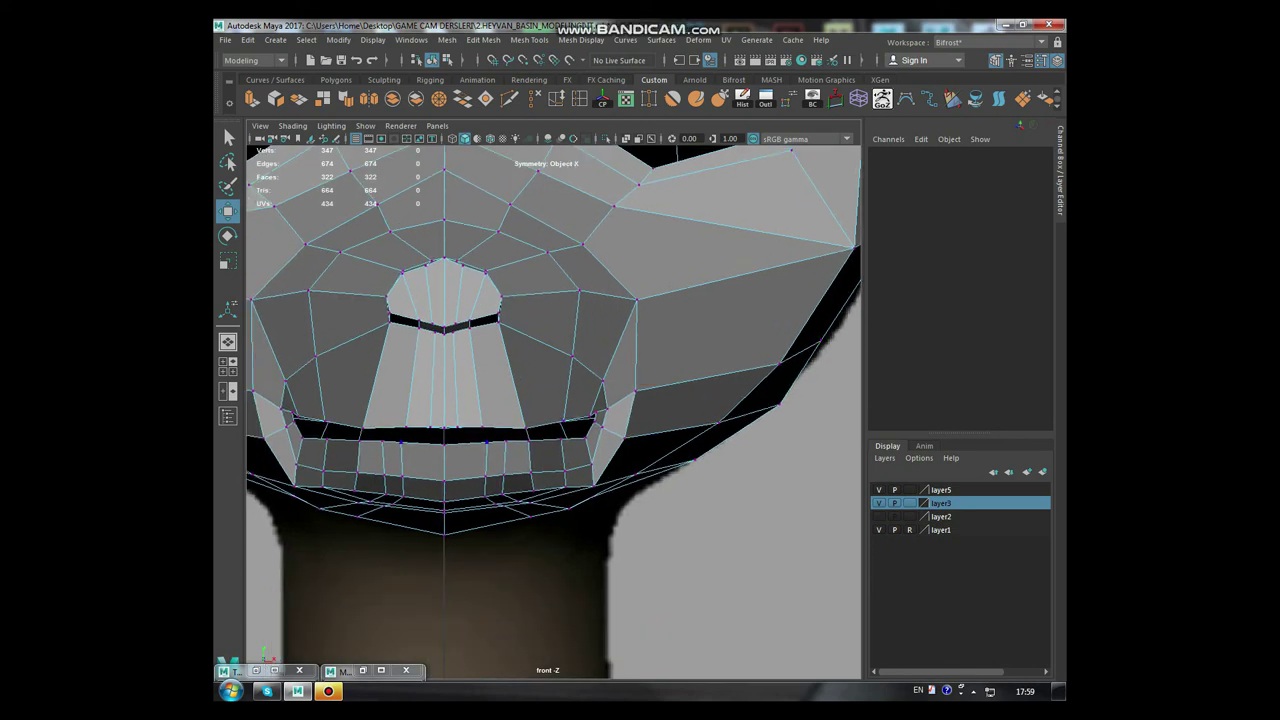
click(486, 441)
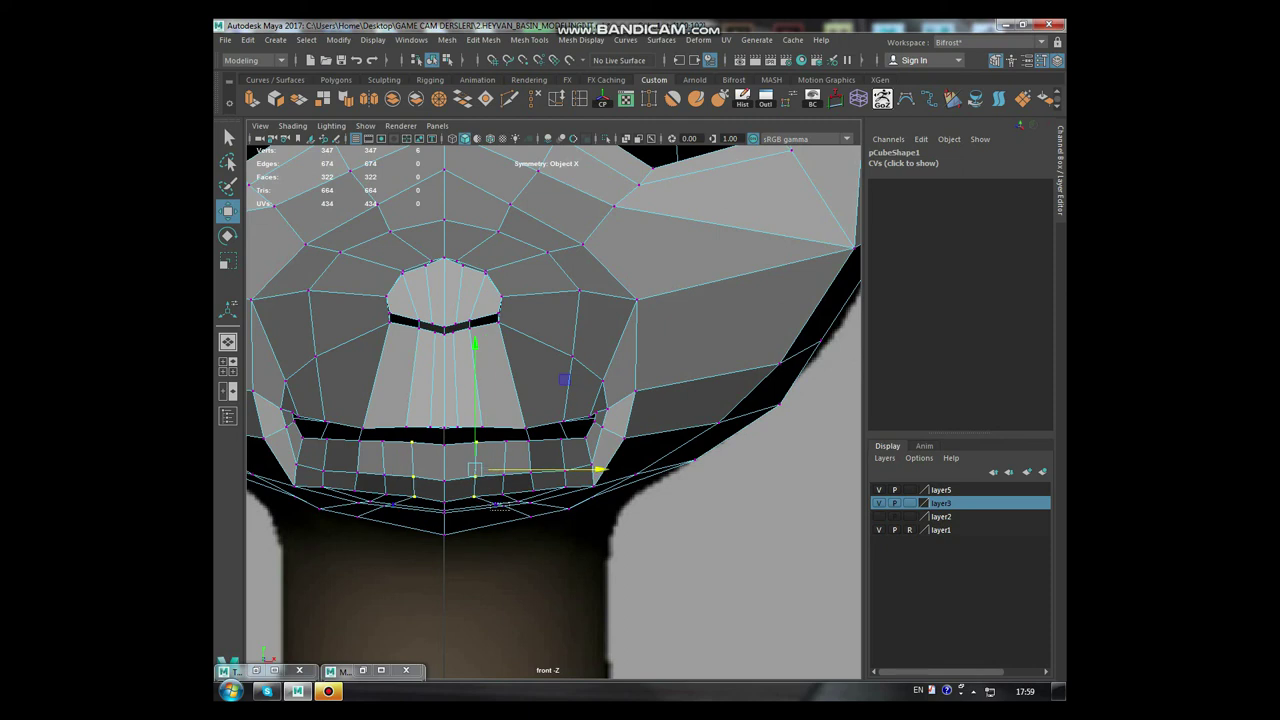
click(488, 507)
drag(488, 507, 495, 522)
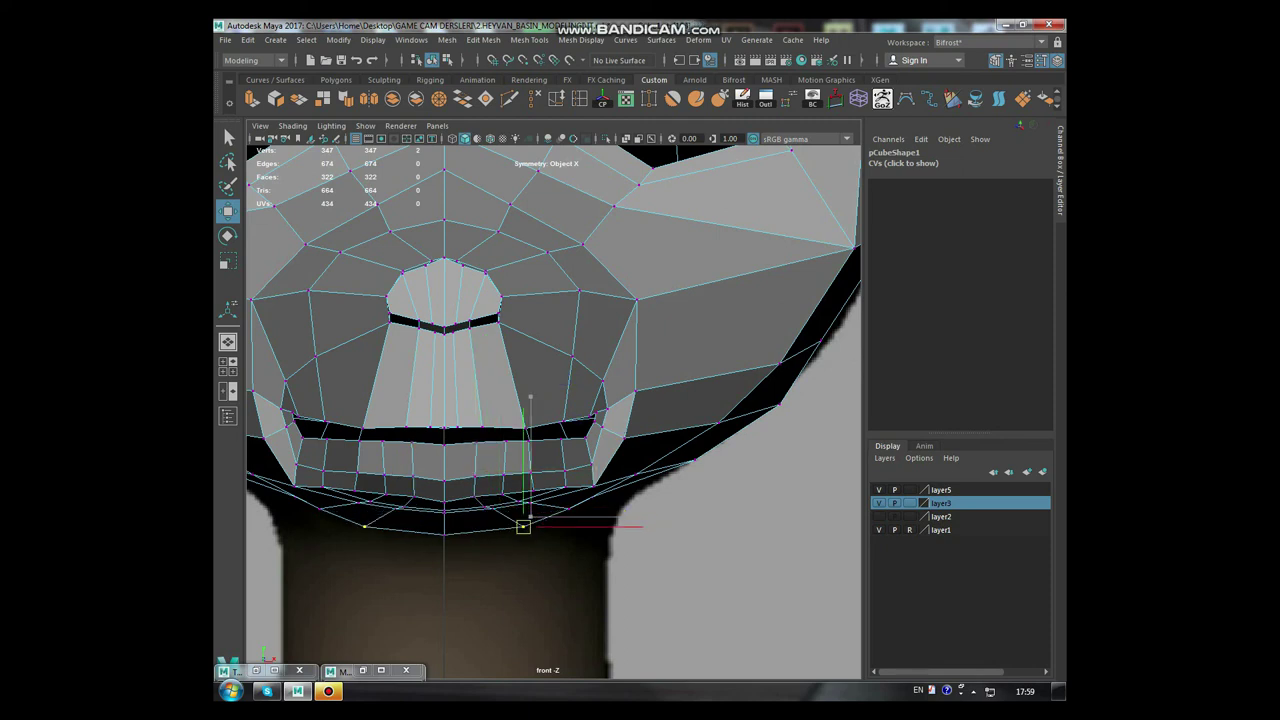
Narrow the chin by sliding two mirrored chin vertex pairs inward
key(space)
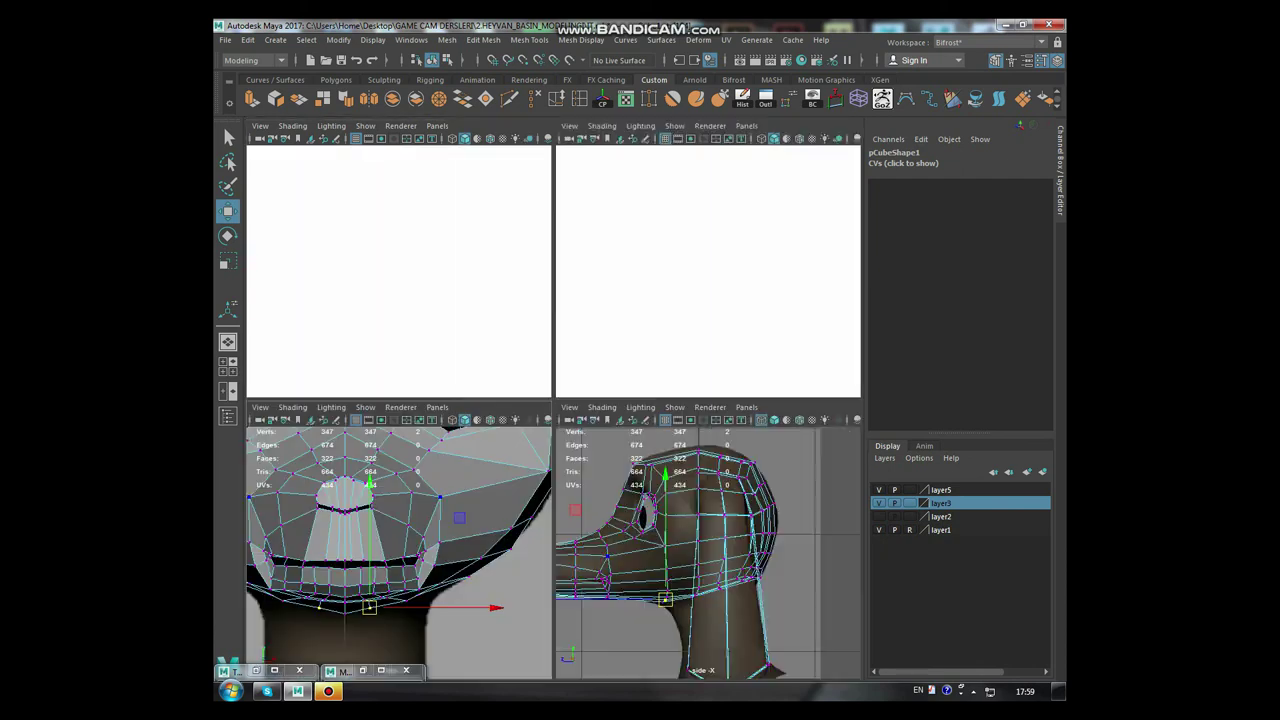
key(space)
alt+drag(553, 400, 620, 250)
scroll(553, 410, up, 3)
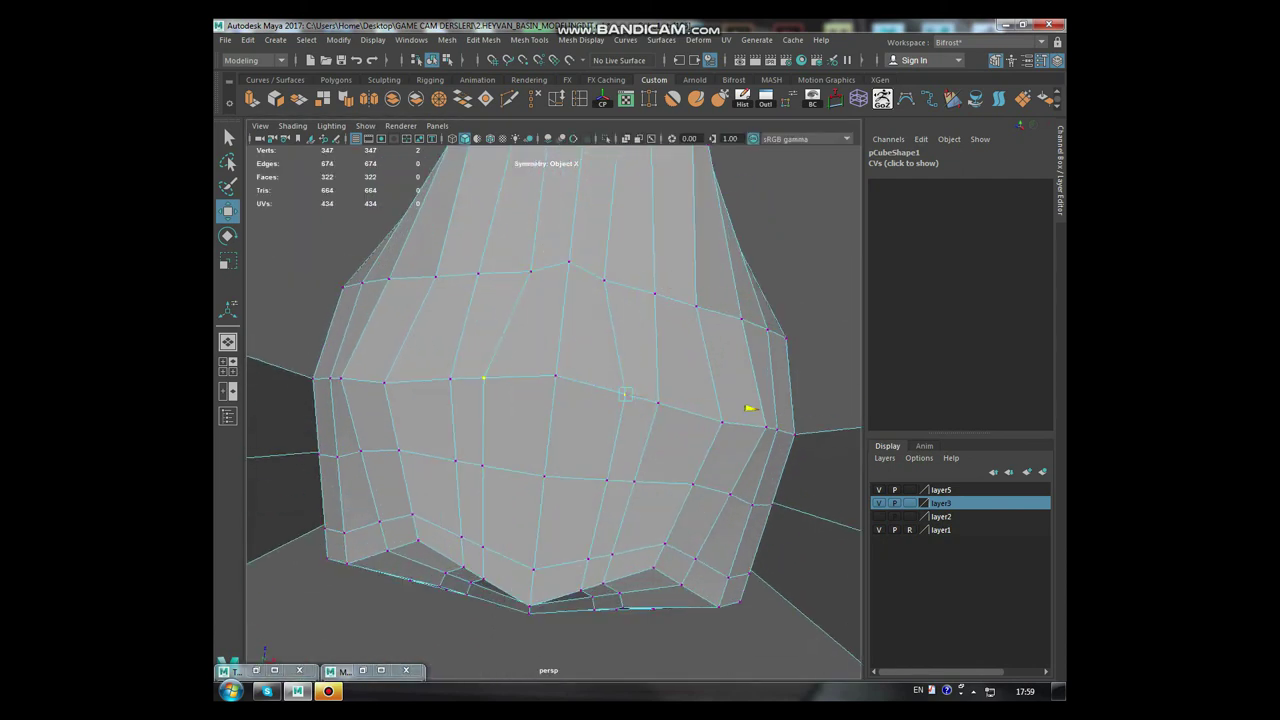
click(606, 480)
shift+click(588, 558)
drag(720, 534, 697, 531)
Widen the jaw's edge loop outward, seen from below
mouse_move(553, 400)
alt+mouse_down()
mouse_move(640, 360)
mouse_move(620, 300)
alt+mouse_up()
scroll(553, 410, up, 5)
scroll(553, 410, down, 4)
mouse_move(553, 400)
alt+mouse_down()
mouse_move(600, 360)
mouse_move(620, 320)
alt+mouse_up()
middle_drag(526, 276, 572, 276)
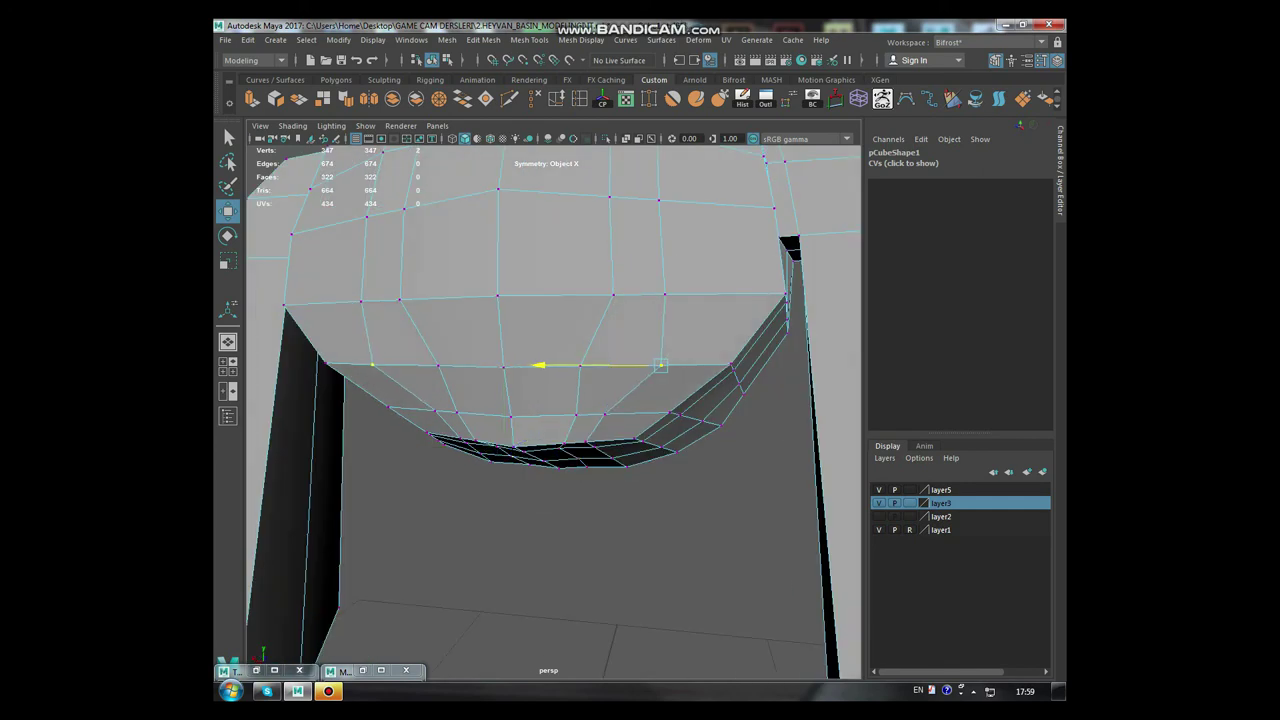
Push the bottom vertex pair outward and shift it along the depth axis
mouse_move(546, 325)
alt+mouse_down()
mouse_move(494, 449)
mouse_move(500, 523)
mouse_move(532, 260)
alt+mouse_up()
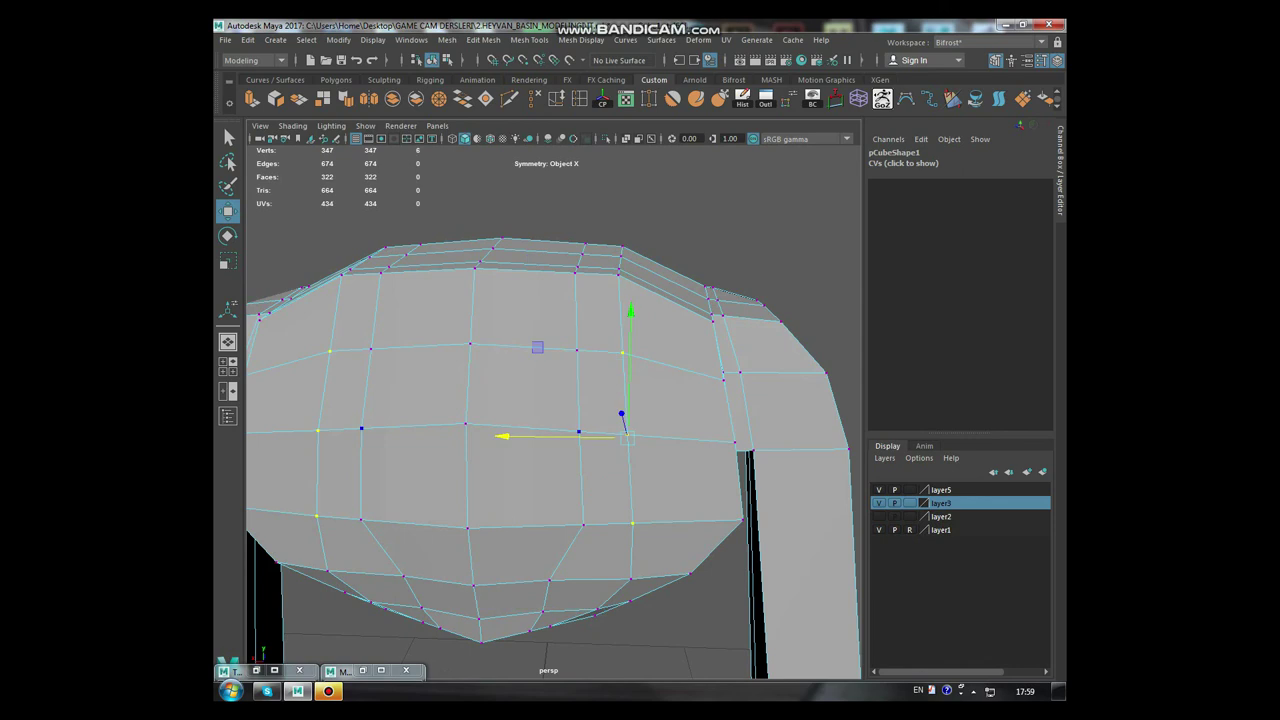
drag(537, 436, 545, 436)
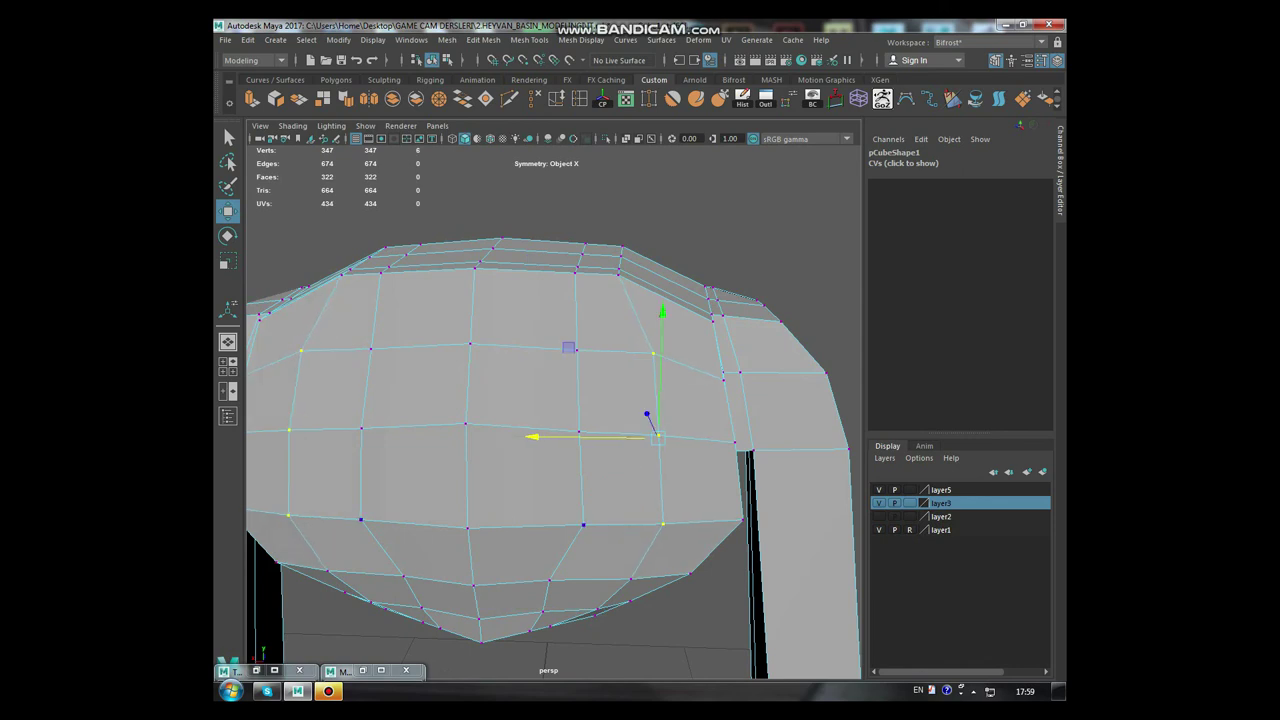
click(549, 580)
mouse_move(549, 580)
mouse_down()
mouse_move(568, 580)
mouse_move(622, 455)
mouse_up()
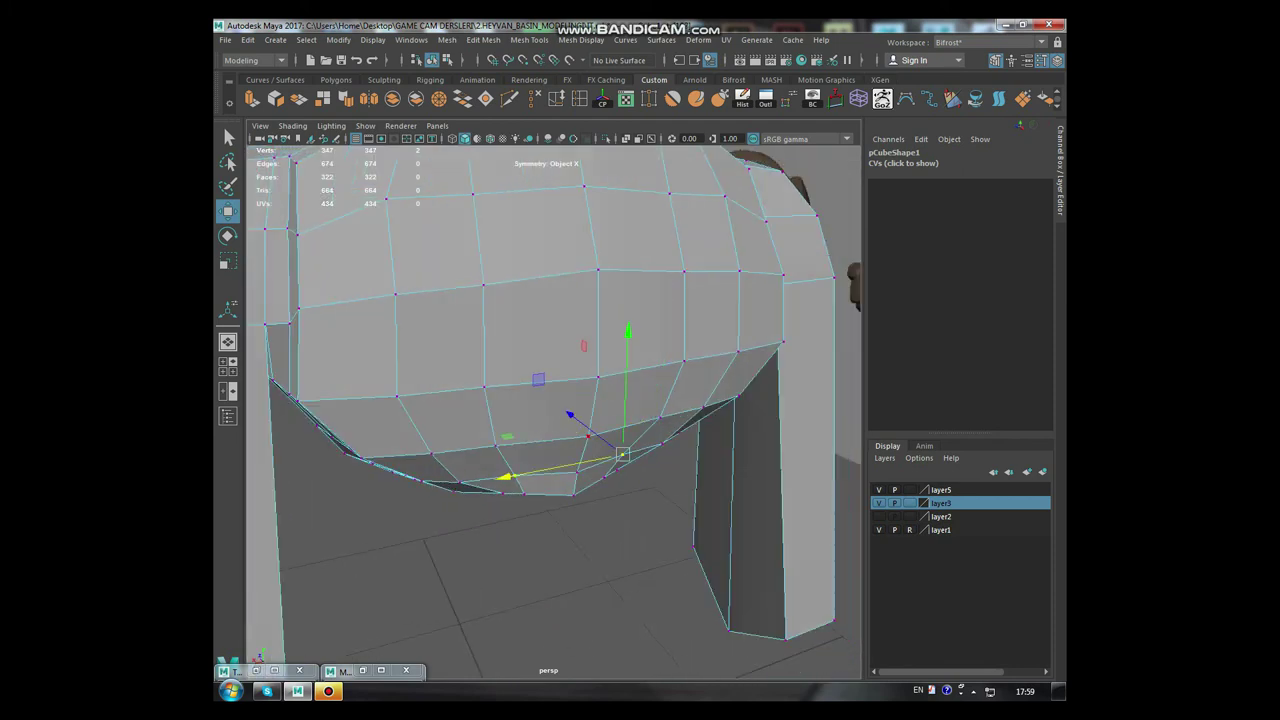
drag(570, 415, 640, 400)
Nudge a vertex high on the head and a lower underside vertex slightly
click(455, 287)
drag(329, 312, 318, 316)
click(441, 361)
click(454, 427)
drag(447, 390, 447, 400)
Slide the side vertices down and sideways, mirrored, along the side of the head
alt+drag(560, 450, 640, 400)
click(607, 416)
drag(565, 525, 561, 535)
drag(490, 388, 495, 390)
click(626, 480)
drag(508, 440, 510, 441)
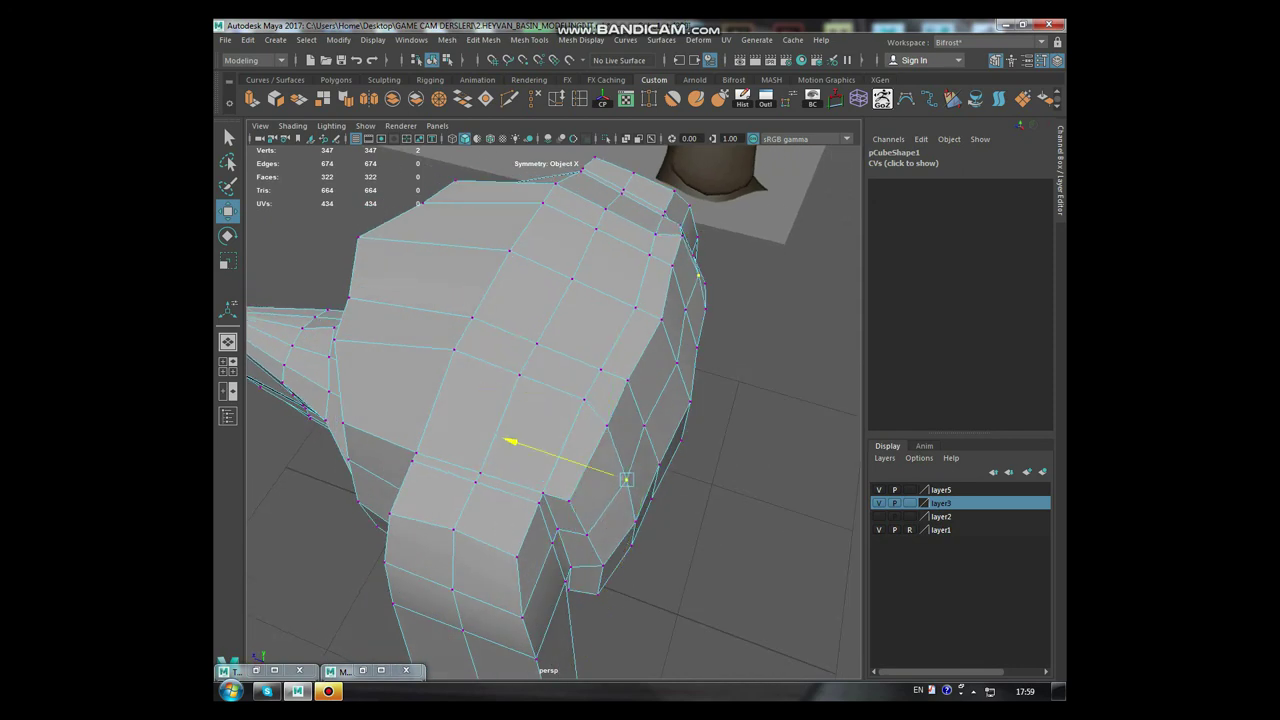
scroll(510, 441, down, 5)
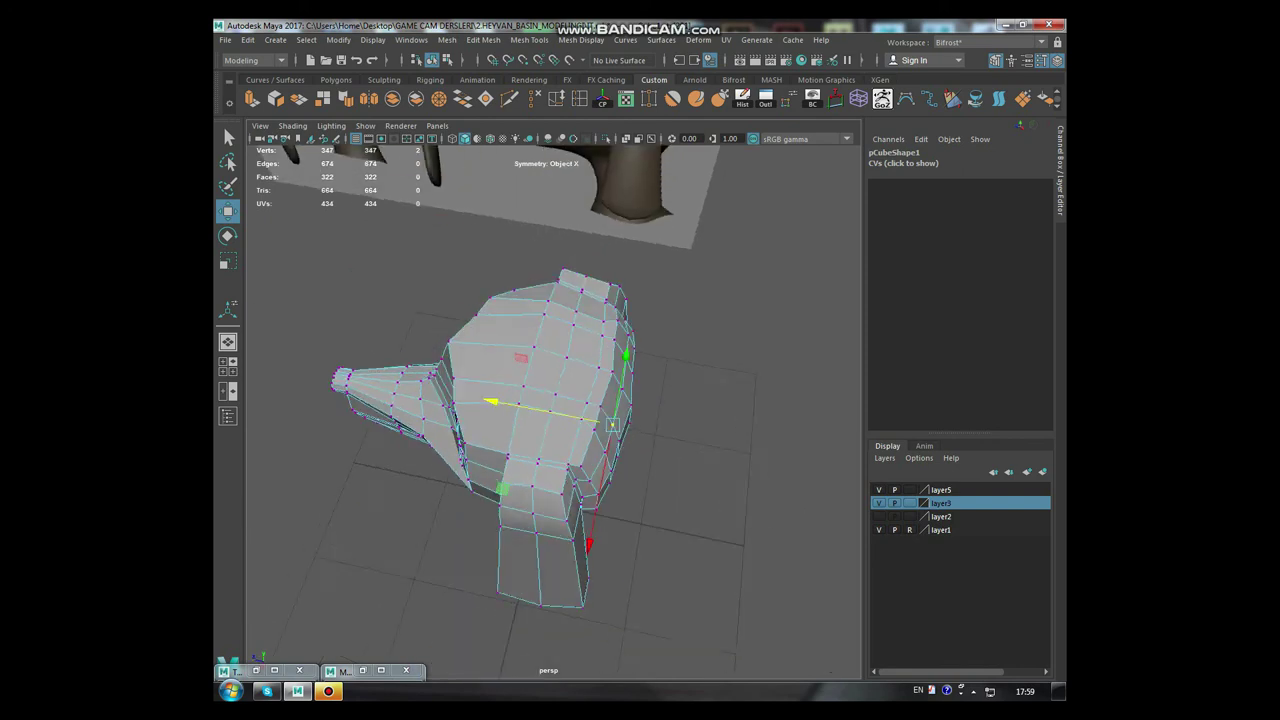
alt+drag(550, 420, 600, 400)
In the top view, push a vertex pair near the top of the head outward
key(space)
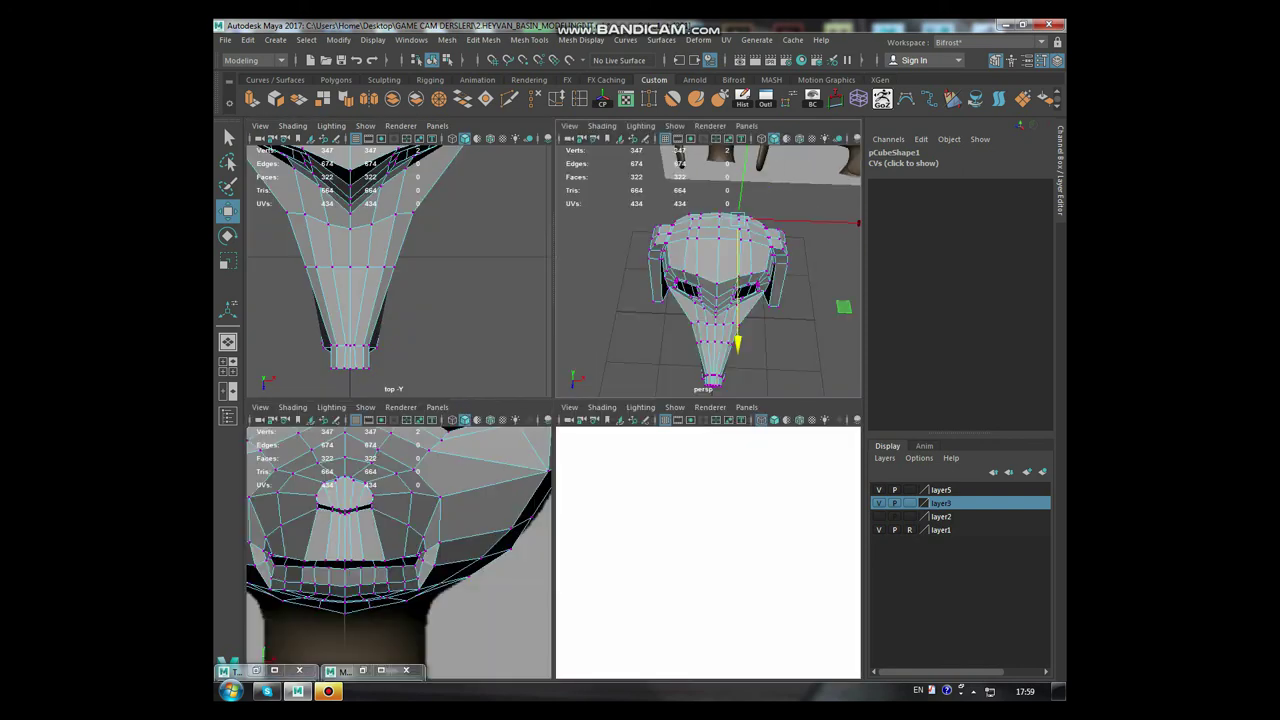
key(space)
scroll(554, 410, down, 2)
click(567, 466)
shift+click(588, 464)
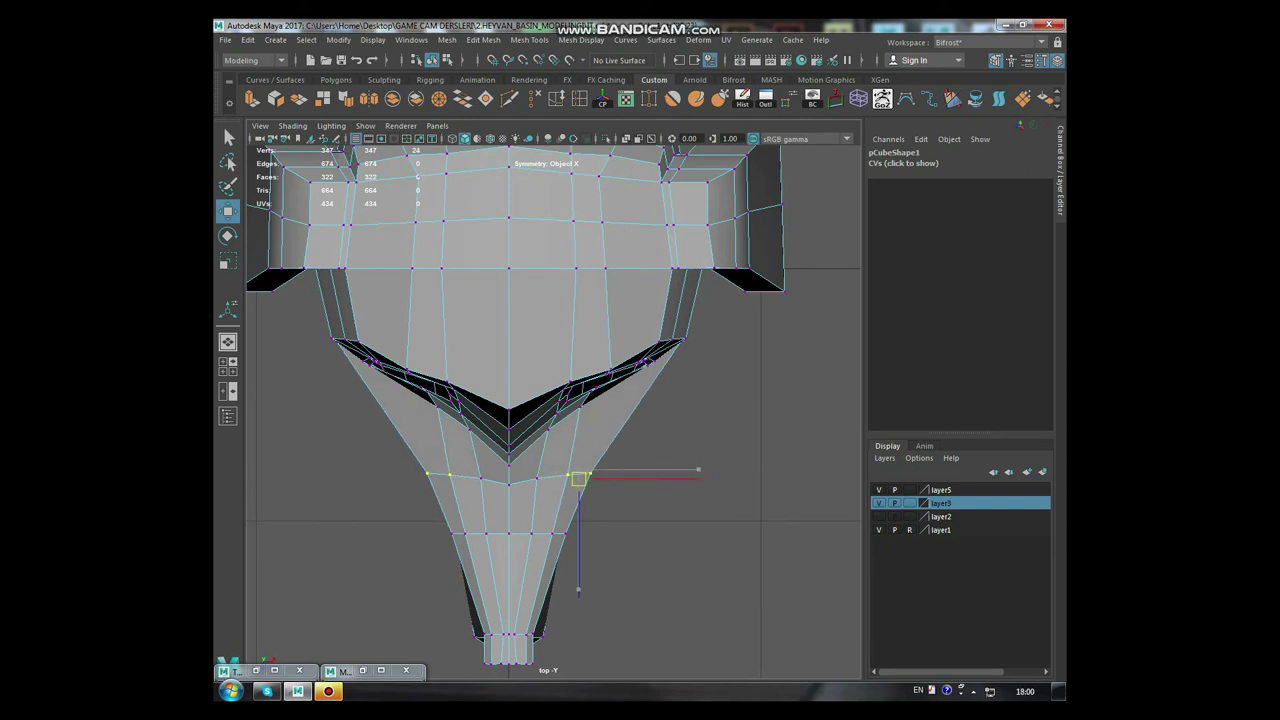
alt+middle_drag(669, 569, 669, 677)
click(602, 289)
drag(680, 289, 701, 289)
Widen the head near the ears by moving the ear-base vertex and four side vertices outward
click(610, 262)
middle_drag(611, 267, 629, 267)
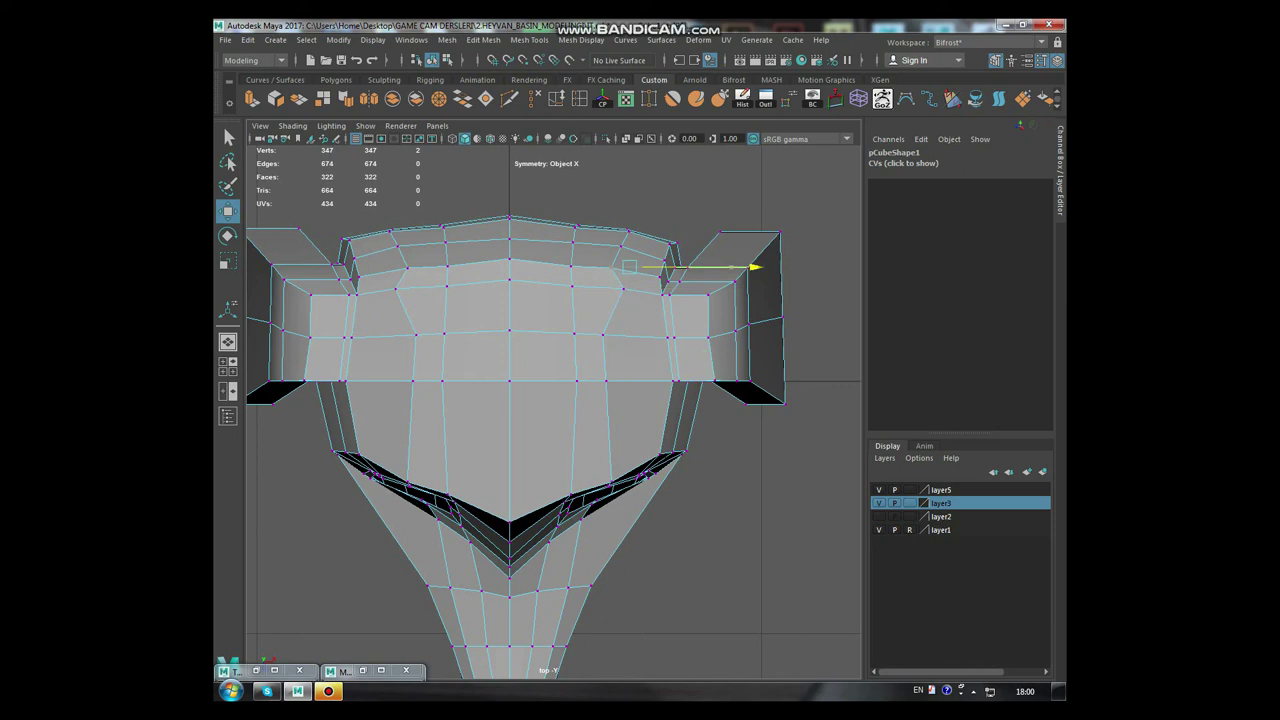
click(628, 232)
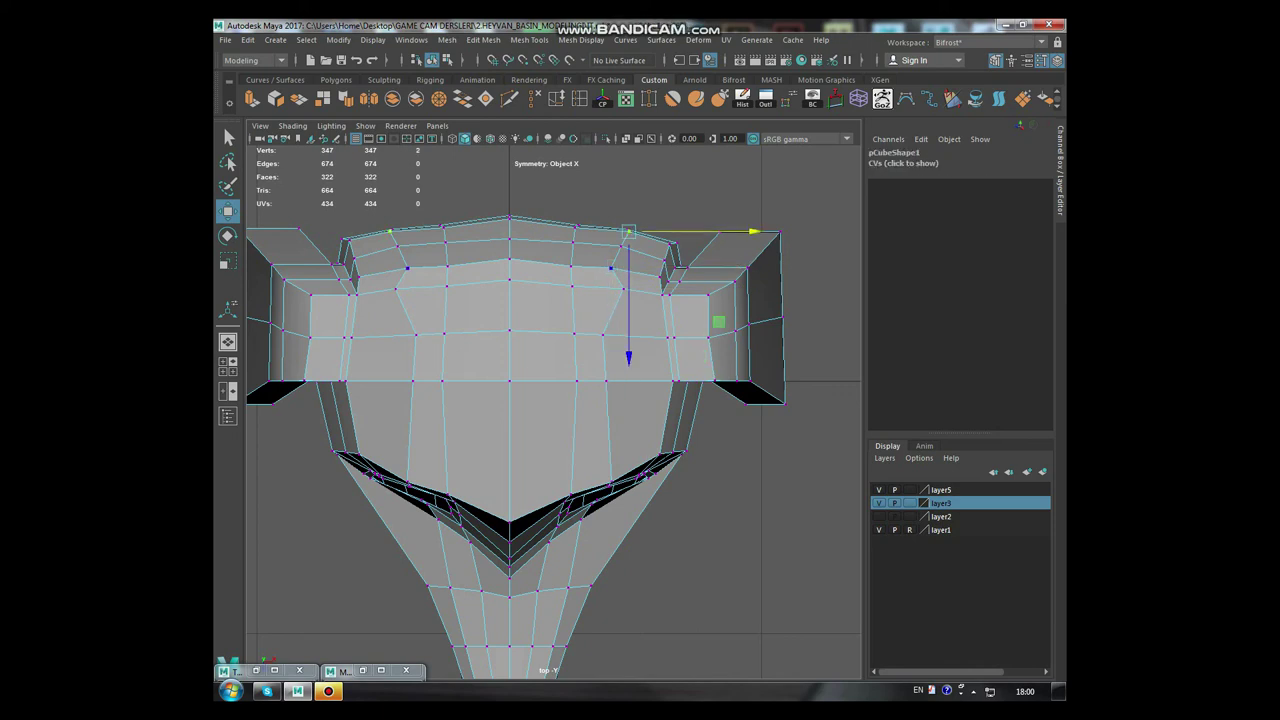
shift+drag(615, 222, 655, 278)
click(574, 333)
click(602, 333)
shift+click(607, 381)
drag(680, 357, 699, 357)
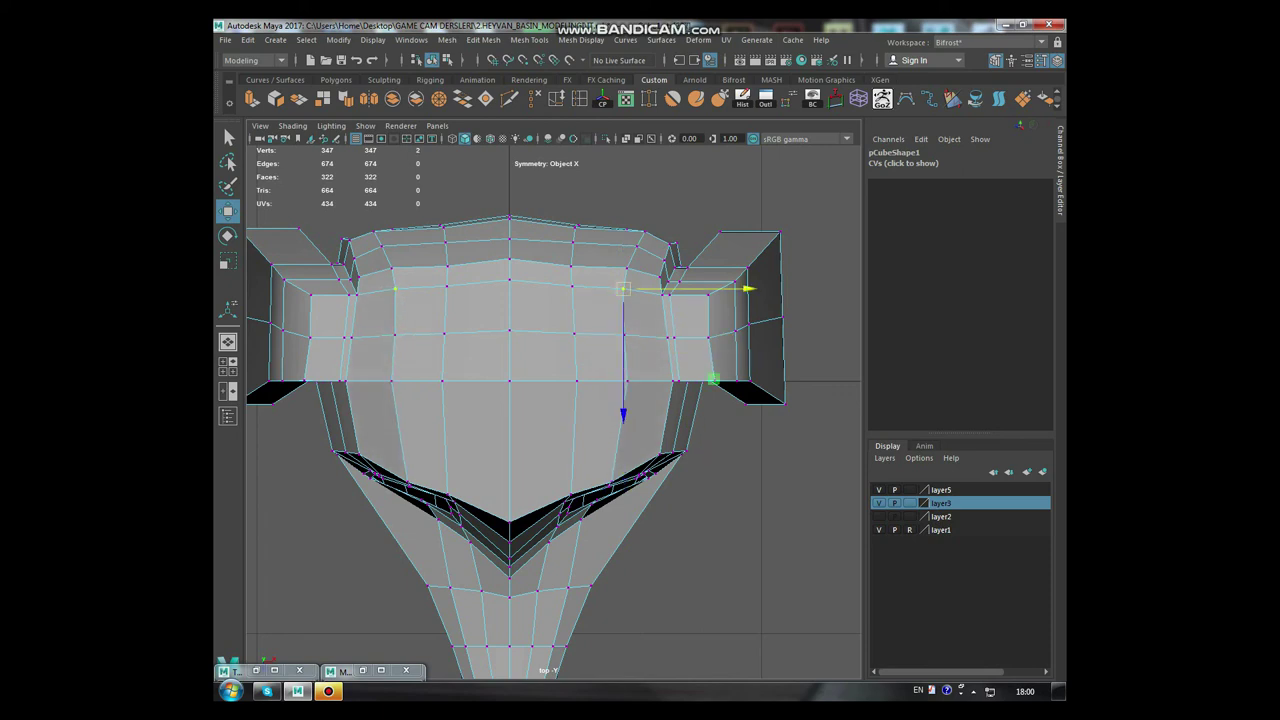
Lower a top-row vertex pair and raise the top-edge vertices slightly
click(571, 265)
drag(571, 385, 571, 403)
scroll(553, 410, up, 2)
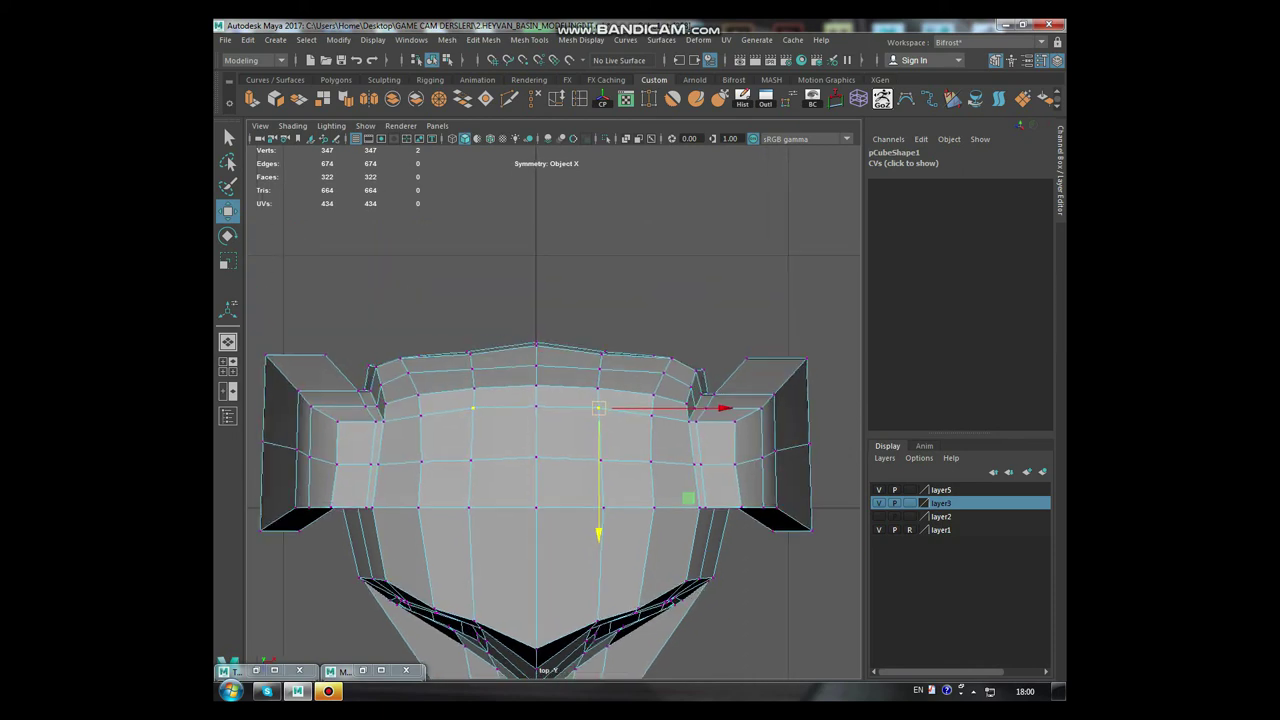
scroll(553, 410, up, 2)
drag(617, 282, 645, 328)
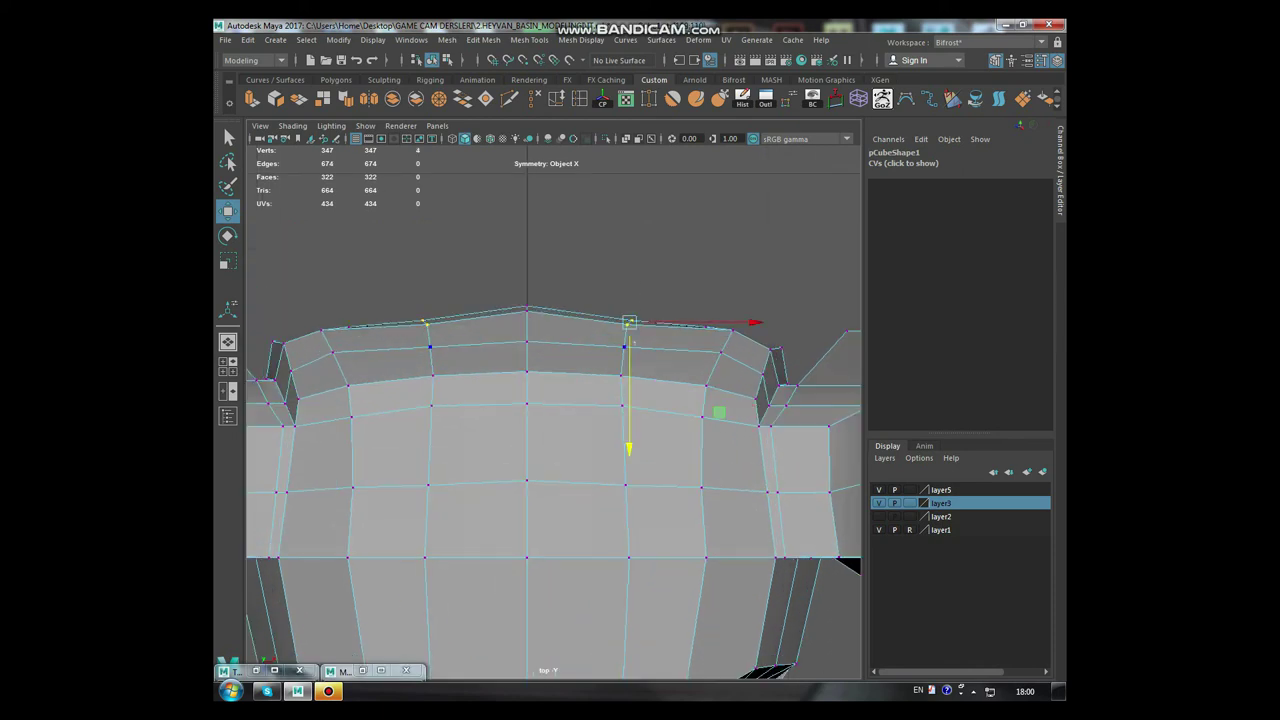
drag(629, 445, 629, 438)
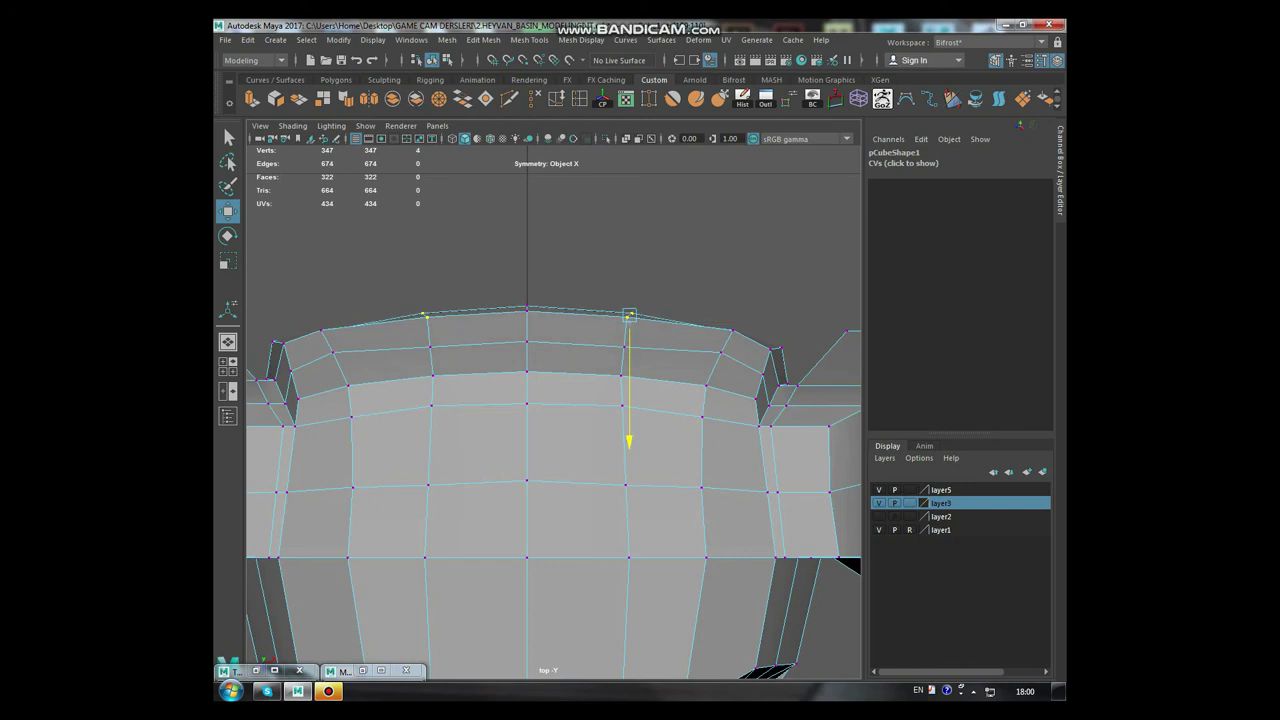
Push two stacked side vertices outward with their mirrors
alt+middle_drag(720, 406, 656, 259)
click(640, 268)
drag(700, 270, 707, 270)
click(639, 339)
drag(690, 339, 699, 342)
In the side view, shift the back rim vertices slightly outward
key(space)
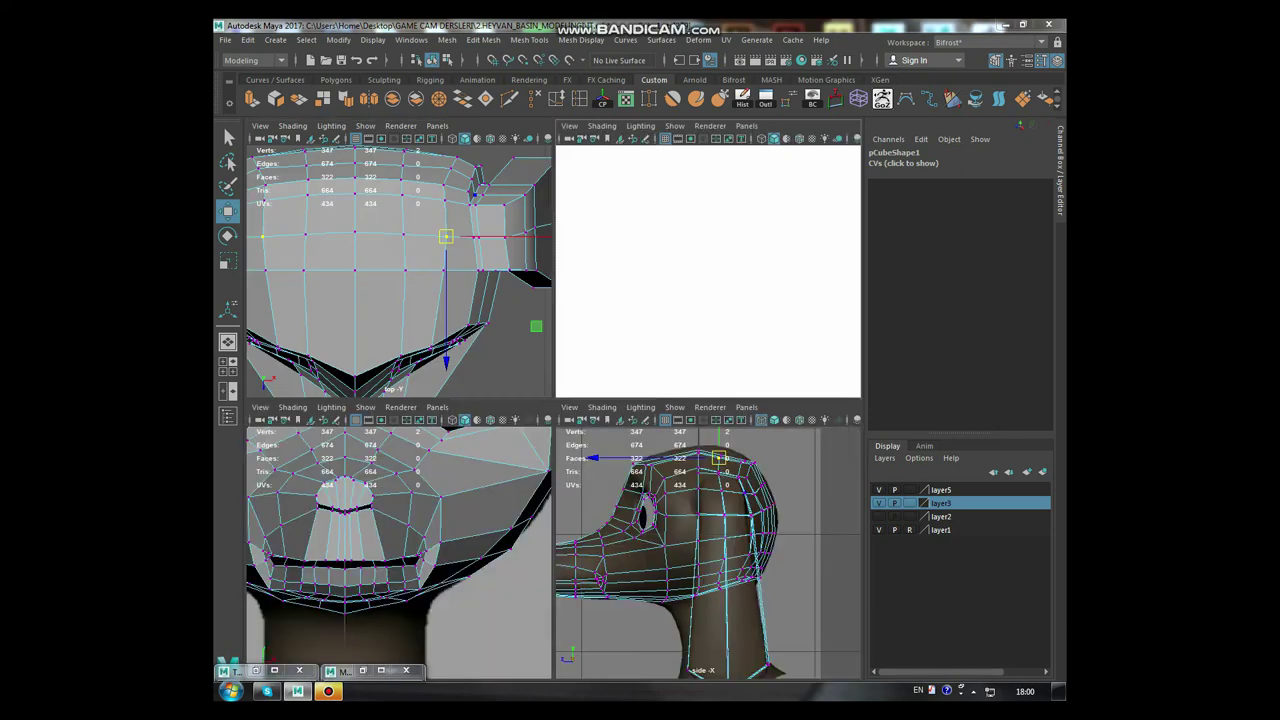
key(space)
scroll(600, 400, up, 2)
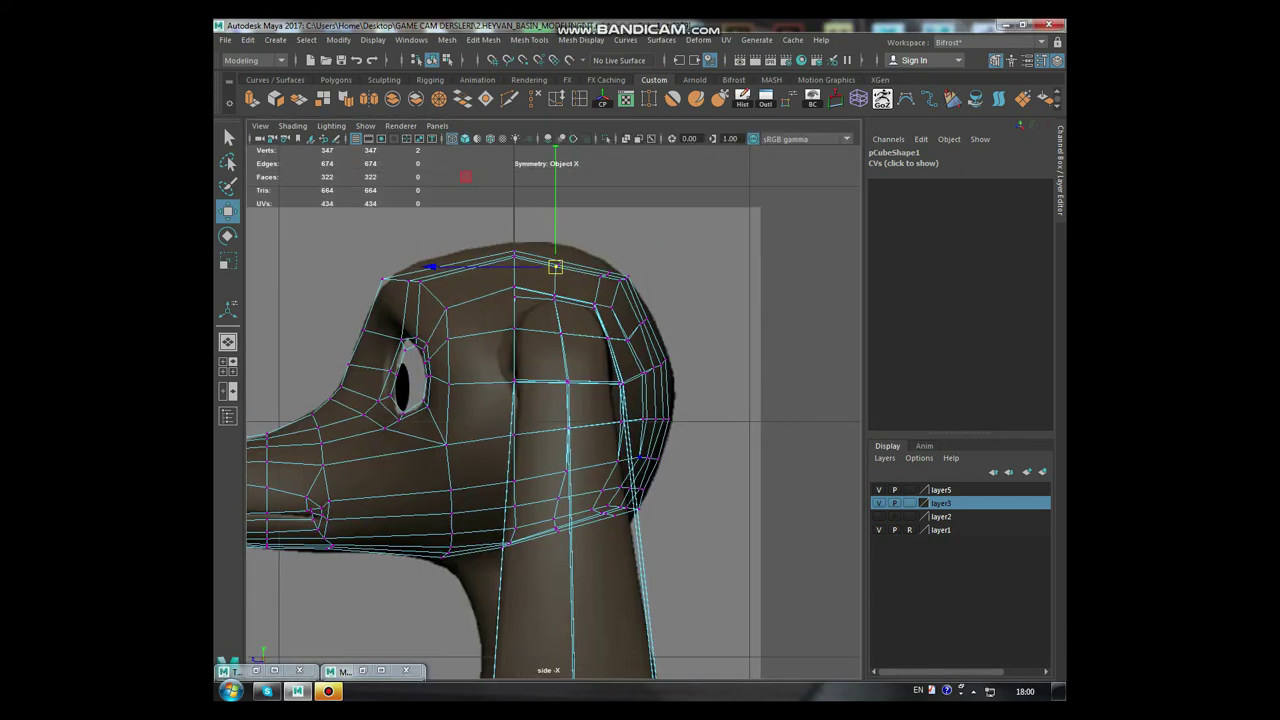
scroll(600, 400, up, 3)
drag(735, 385, 666, 342)
middle_drag(608, 266, 613, 265)
drag(741, 400, 675, 455)
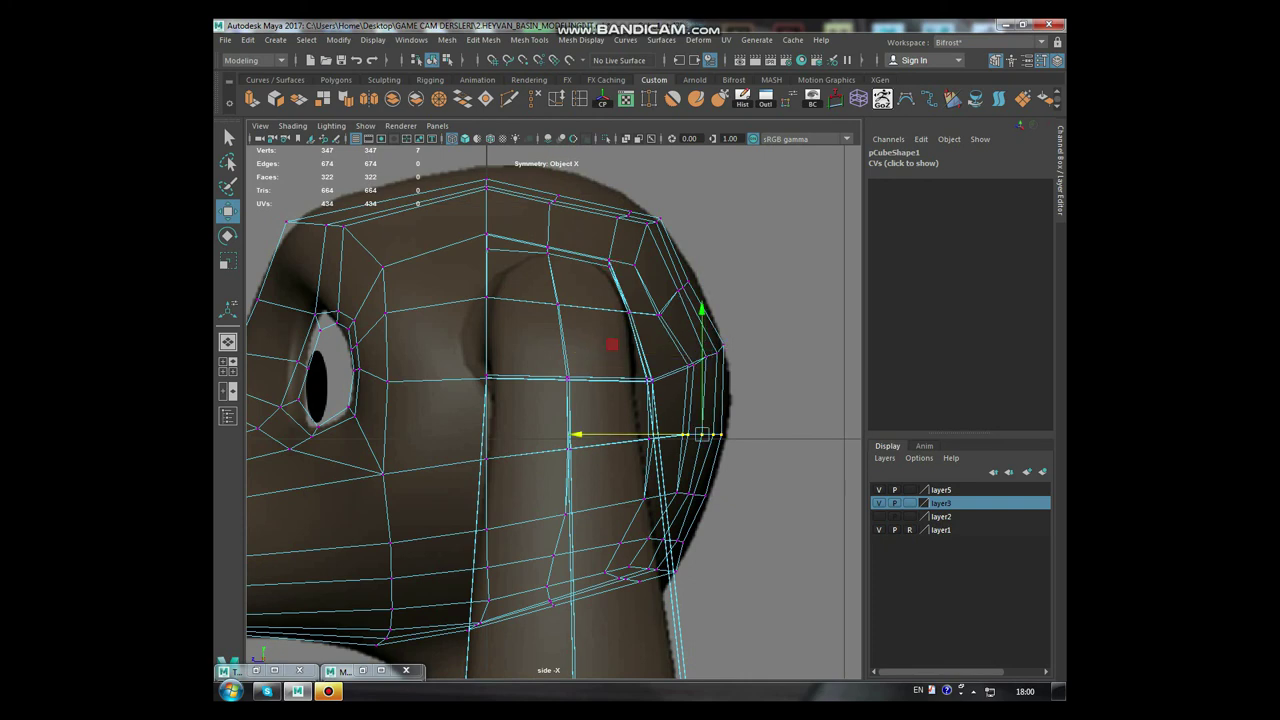
Switch to solid shading and nudge a lower rim vertex outward
key(5)
alt+middle_drag(660, 440, 610, 404)
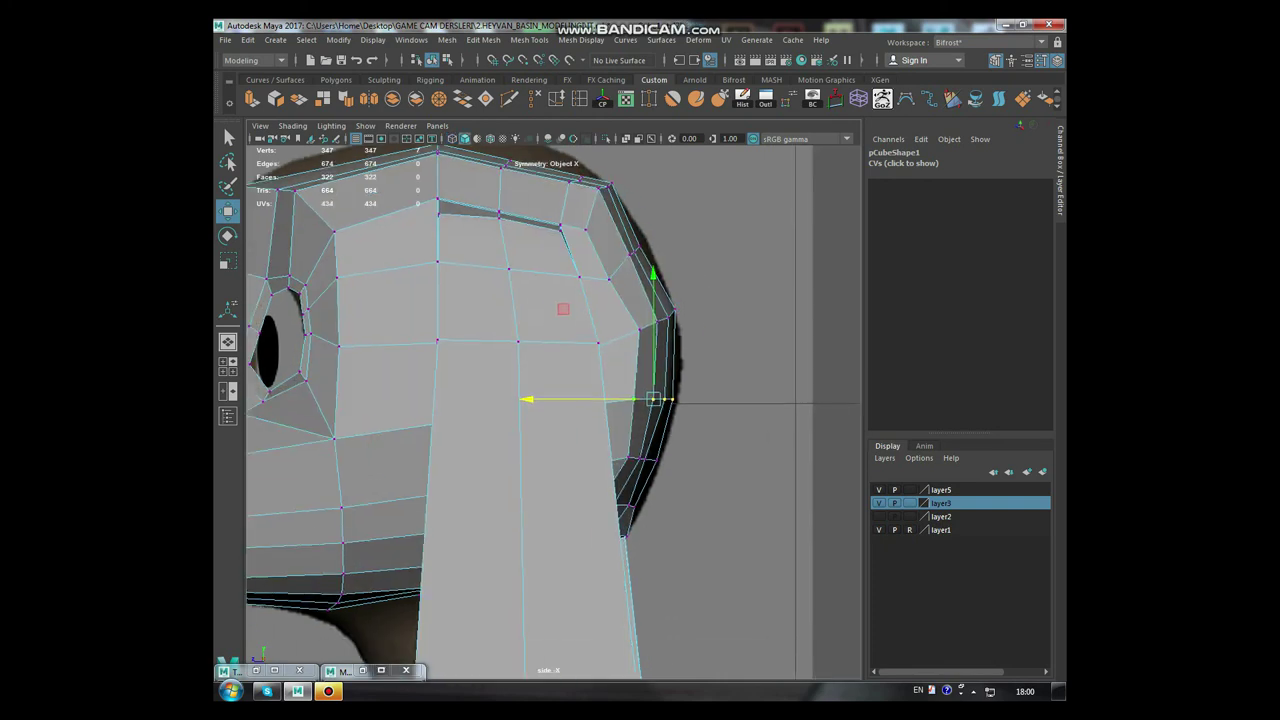
scroll(568, 190, up, 3)
click(650, 371)
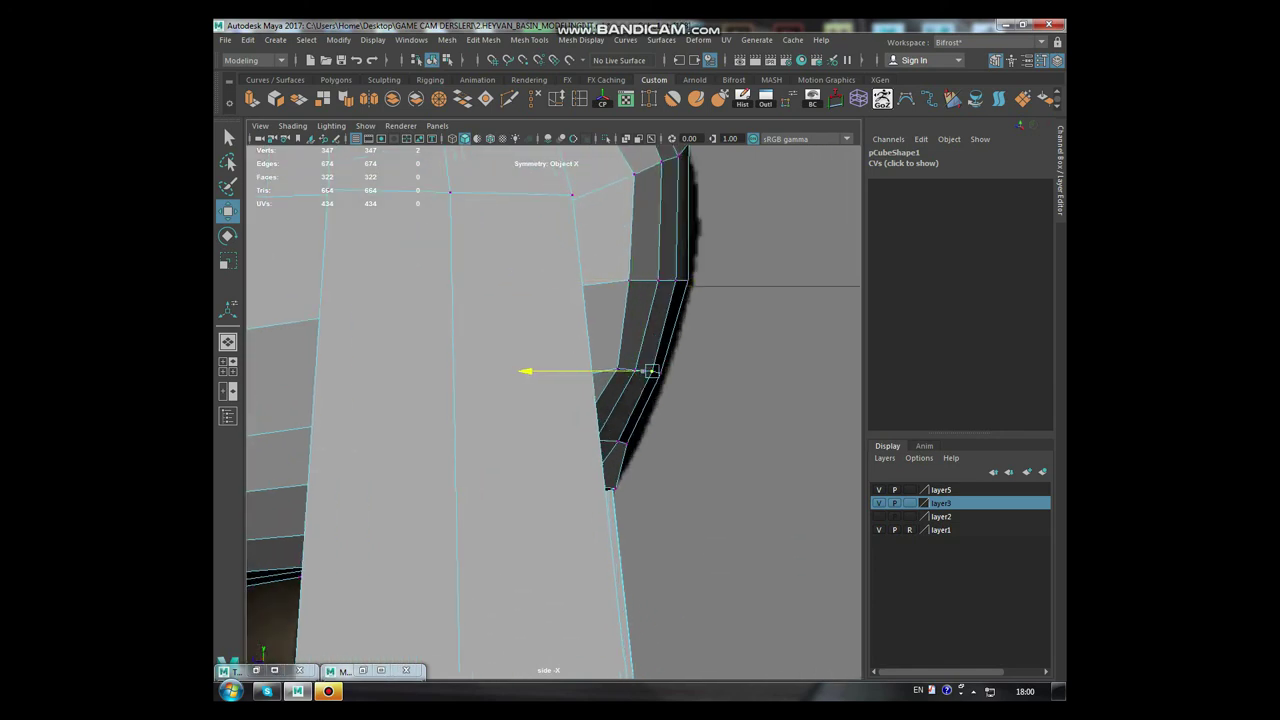
click(618, 441)
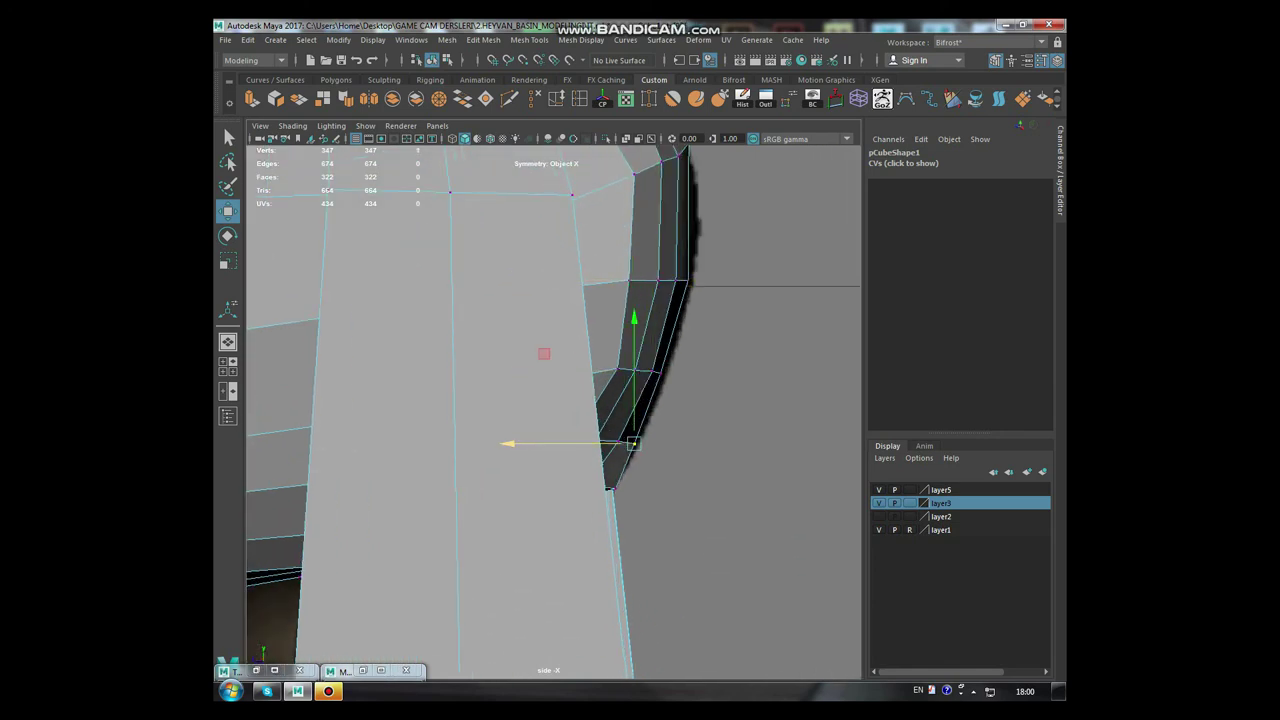
drag(610, 441, 614, 441)
Tuck the rim corner vertex in and raise the top rim vertex
scroll(553, 412, down, 3)
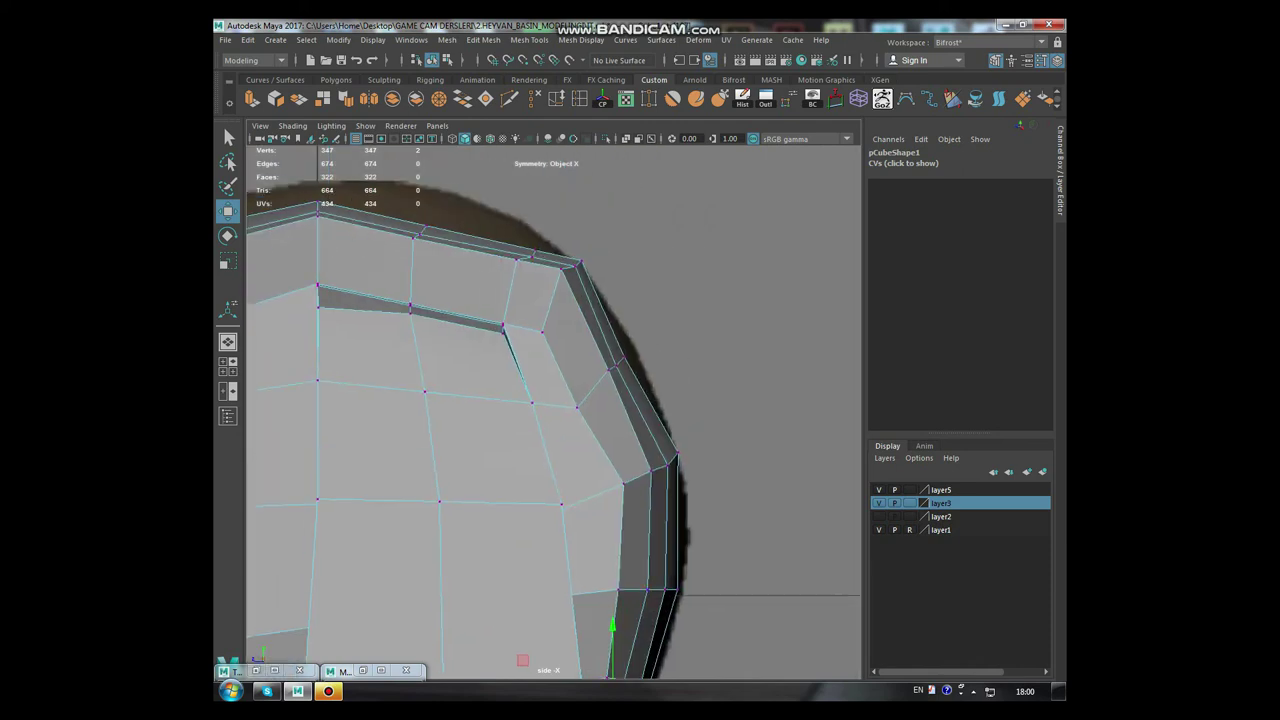
click(633, 378)
click(593, 276)
drag(593, 276, 581, 286)
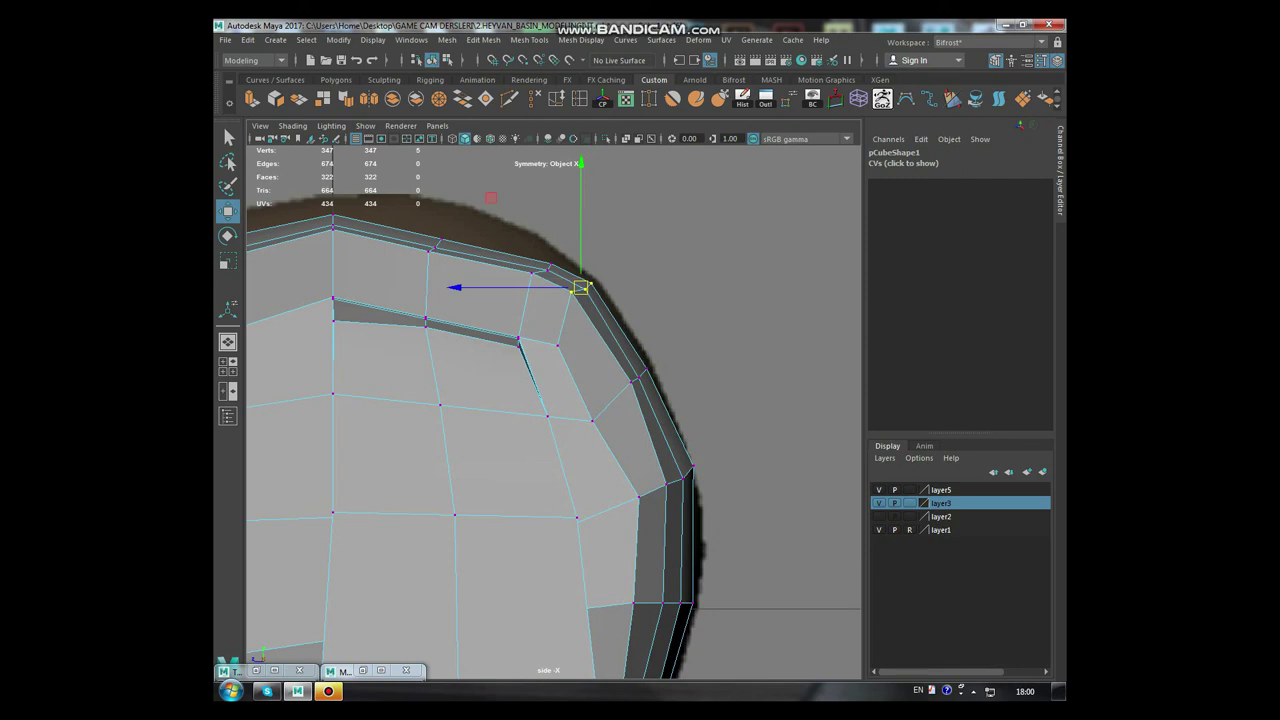
alt+middle_drag(553, 412, 575, 422)
drag(503, 300, 505, 302)
drag(457, 258, 461, 218)
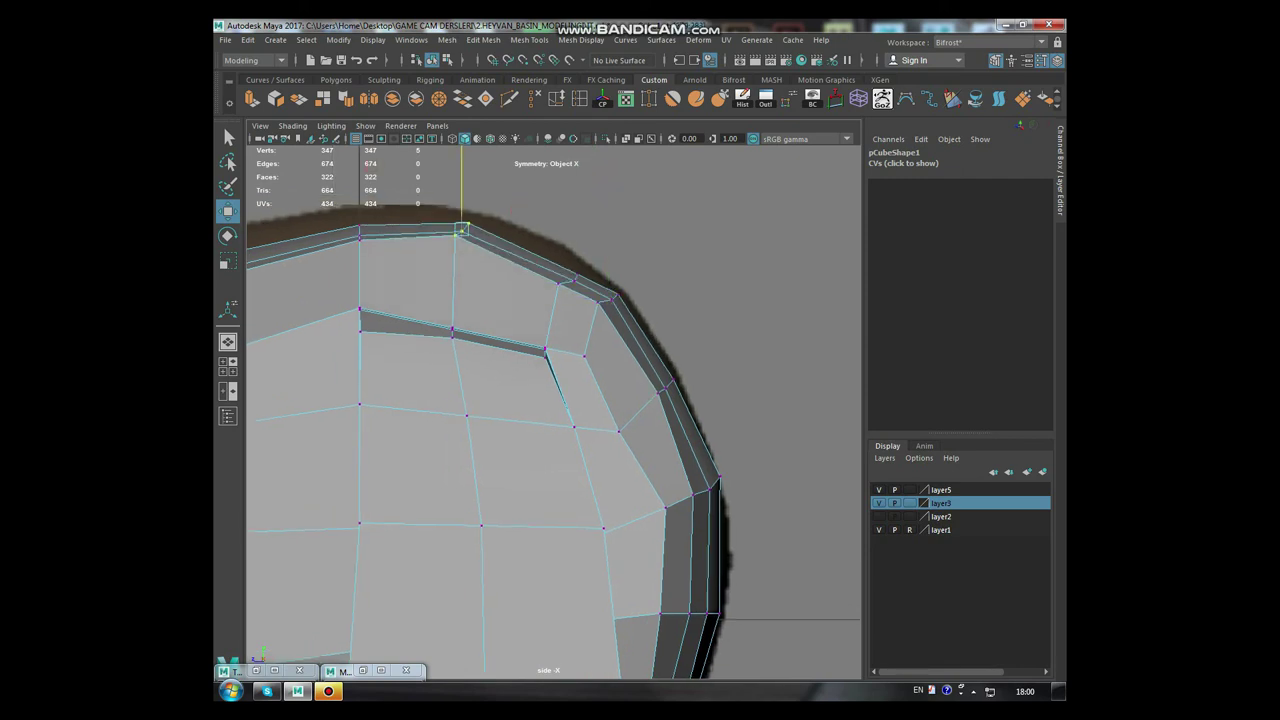
Pull the rim corner vertex up and back and nudge the top rim vertex higher
mouse_move(551, 246)
mouse_down()
mouse_move(592, 309)
mouse_move(561, 260)
mouse_up()
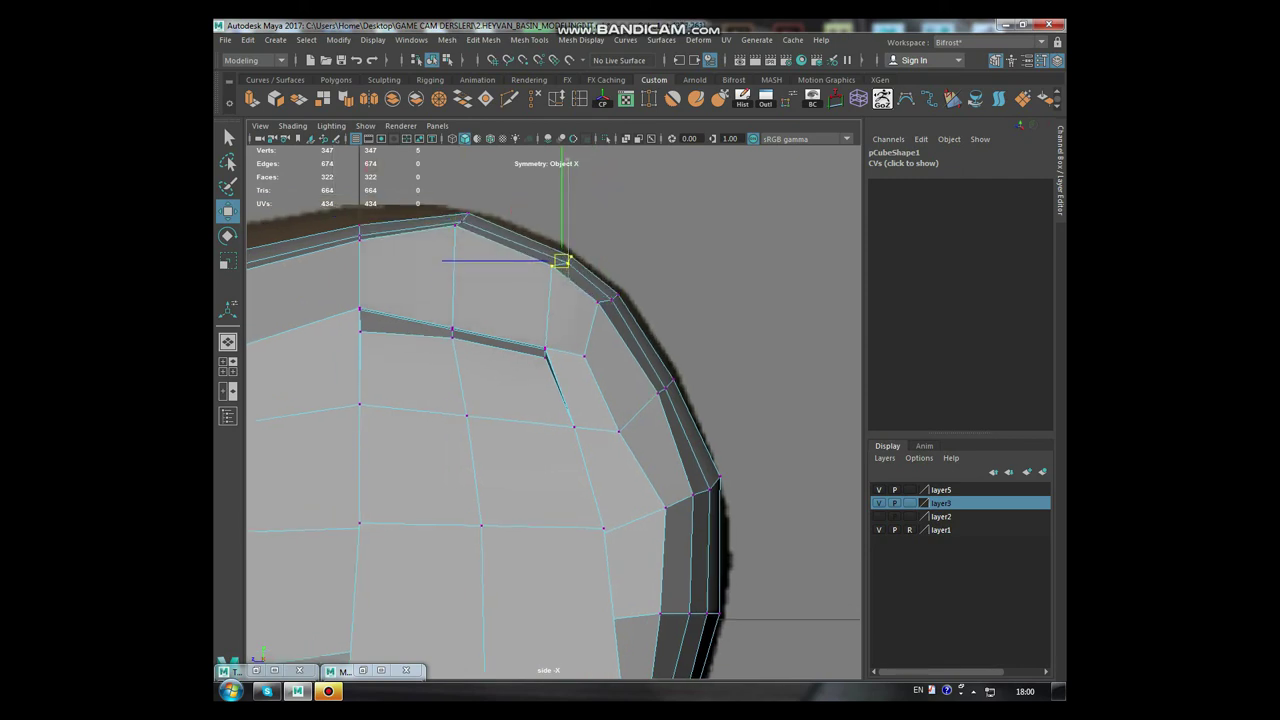
alt+middle_drag(561, 260, 664, 287)
click(458, 248)
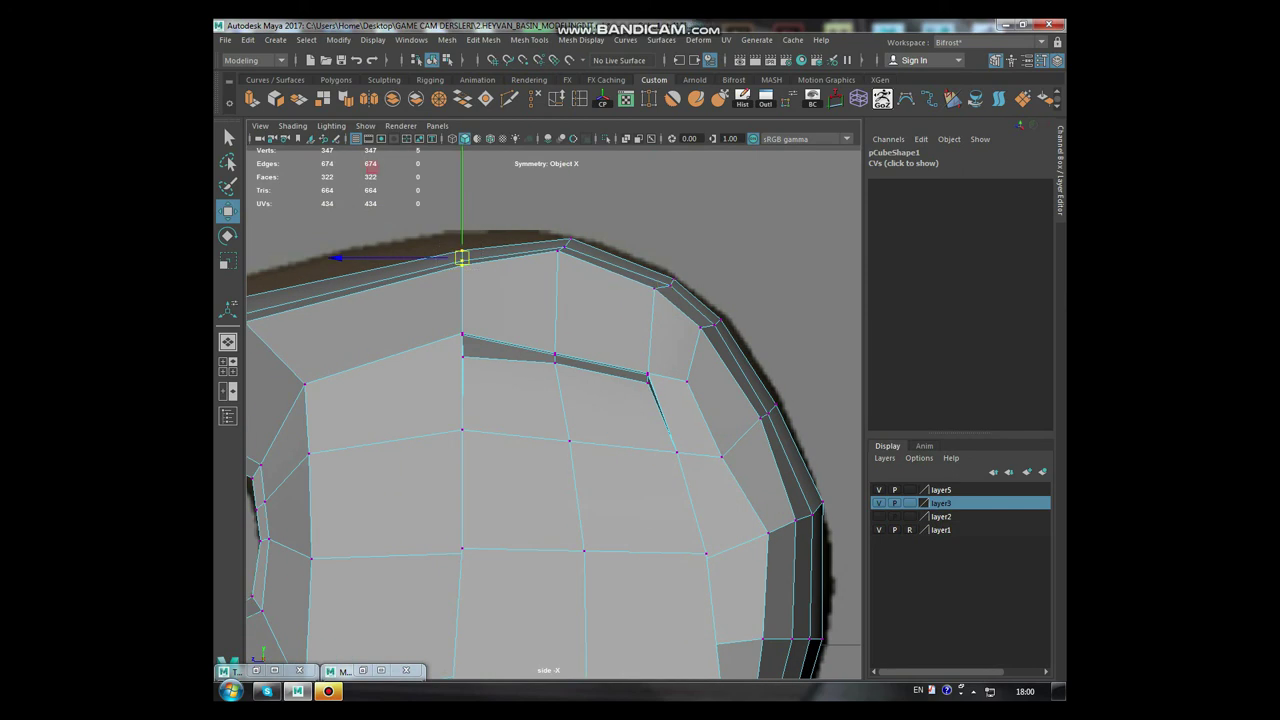
drag(458, 225, 458, 214)
alt+middle_drag(458, 214, 638, 177)
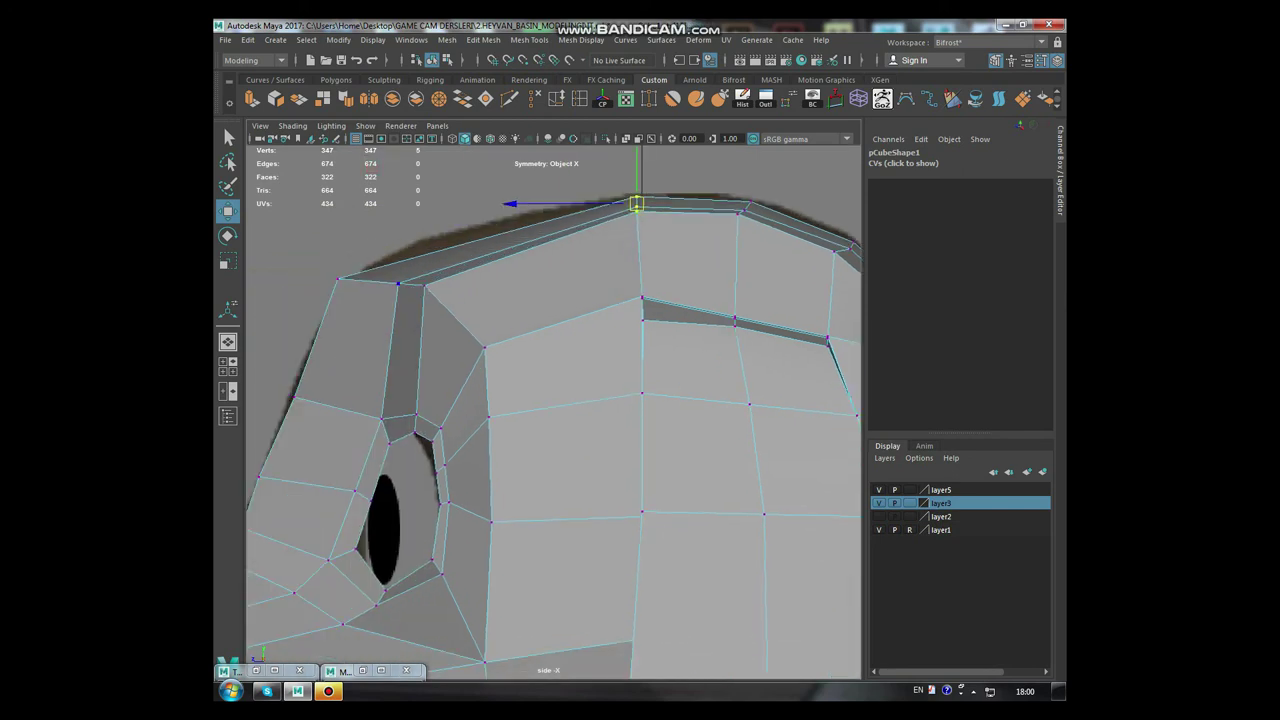
click(638, 177)
Move the top rim vertex down and back near the eye
click(429, 285)
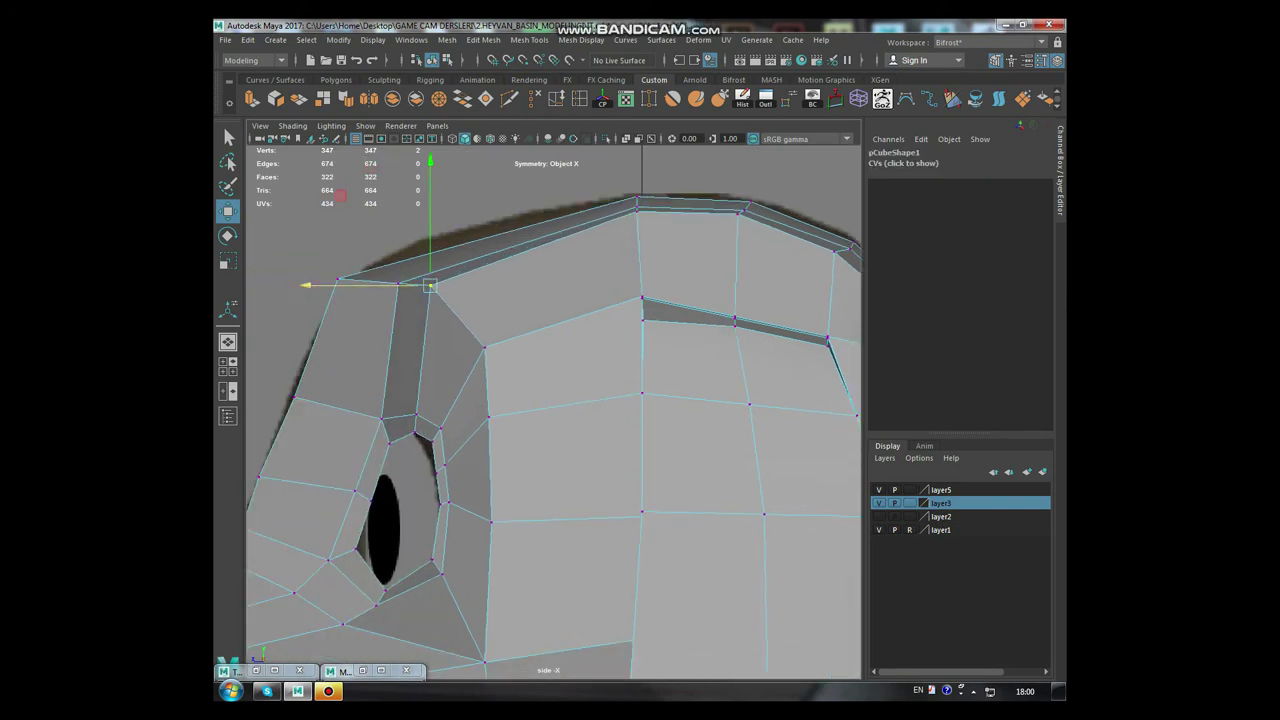
drag(343, 282, 345, 281)
alt+middle_drag(376, 417, 448, 356)
click(448, 356)
click(501, 222)
drag(501, 222, 516, 230)
click(707, 150)
alt+middle_drag(600, 400, 547, 453)
Lower the crown vertex and the next rim vertex toward the back of the head
click(760, 216)
alt+middle_drag(660, 400, 448, 407)
click(641, 245)
drag(642, 249, 688, 295)
click(689, 285)
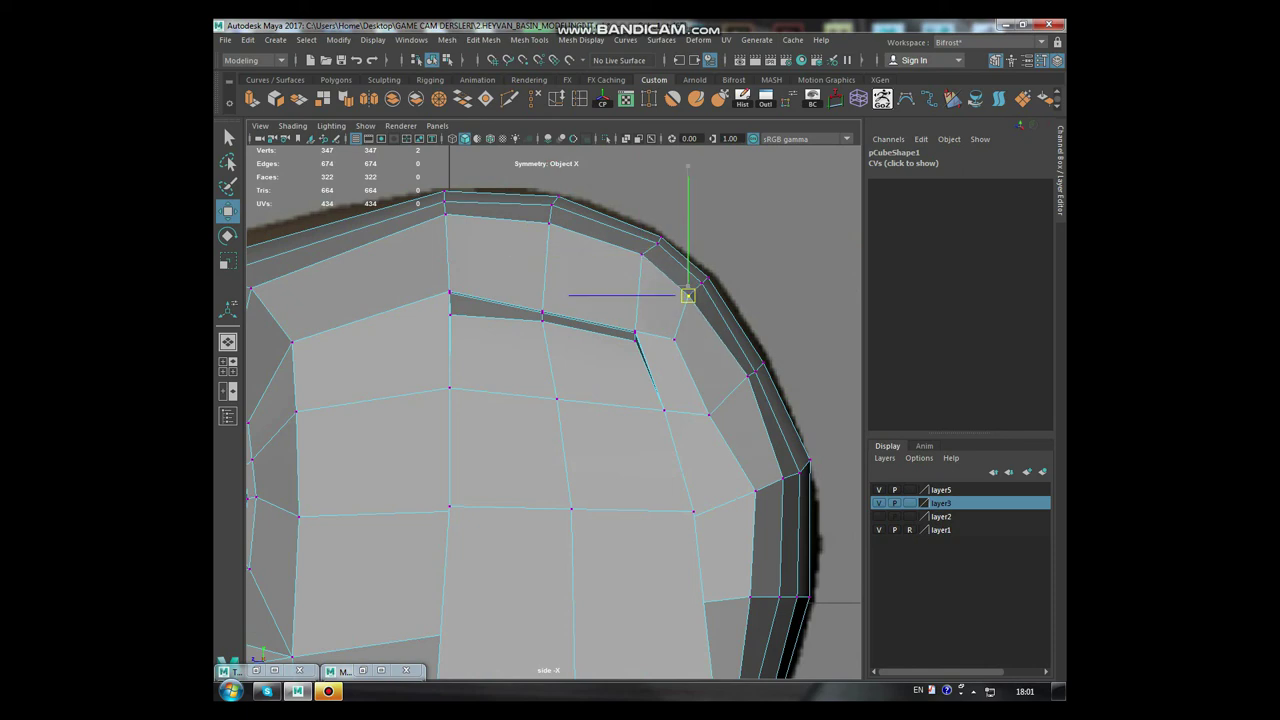
click(748, 376)
Spread the two snout vertices apart in the perspective view
key(space)
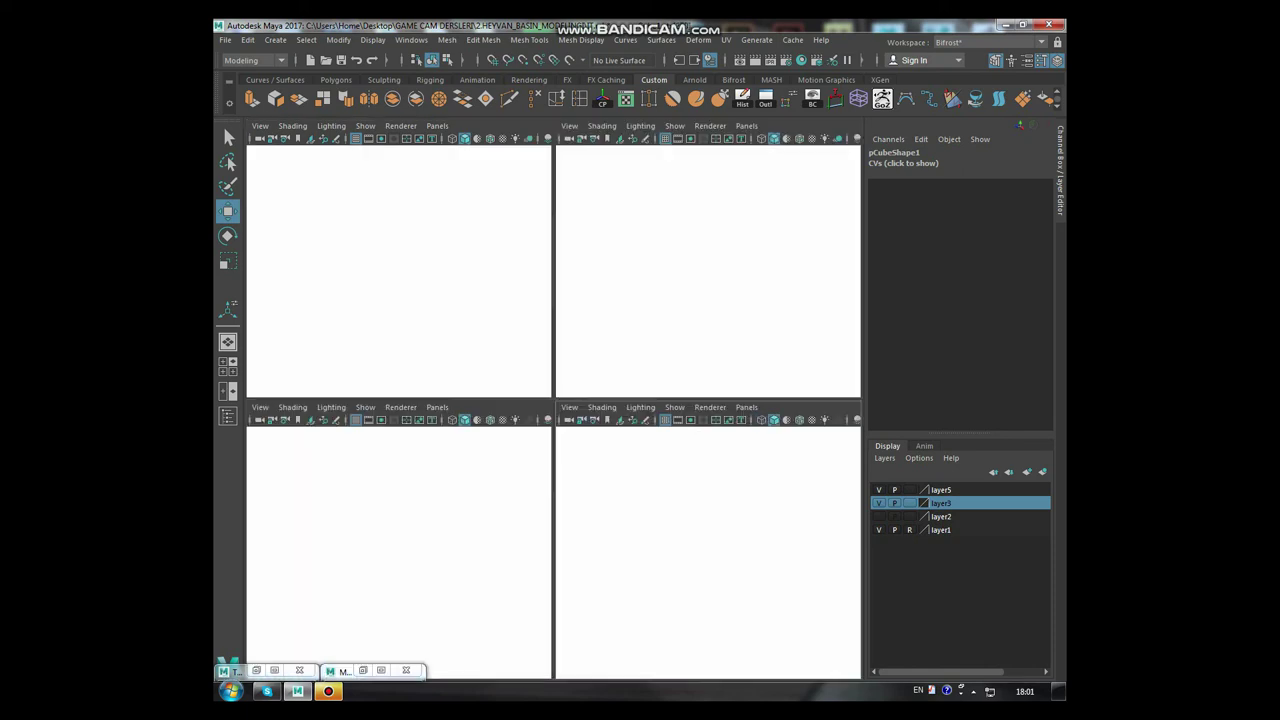
key(space)
mouse_move(550, 400)
alt+mouse_down()
mouse_move(620, 400)
mouse_move(500, 385)
mouse_move(540, 390)
mouse_move(545, 355)
mouse_move(600, 350)
mouse_move(545, 355)
alt+mouse_up()
mouse_move(622, 371)
mouse_down()
mouse_move(700, 360)
mouse_move(630, 362)
mouse_up()
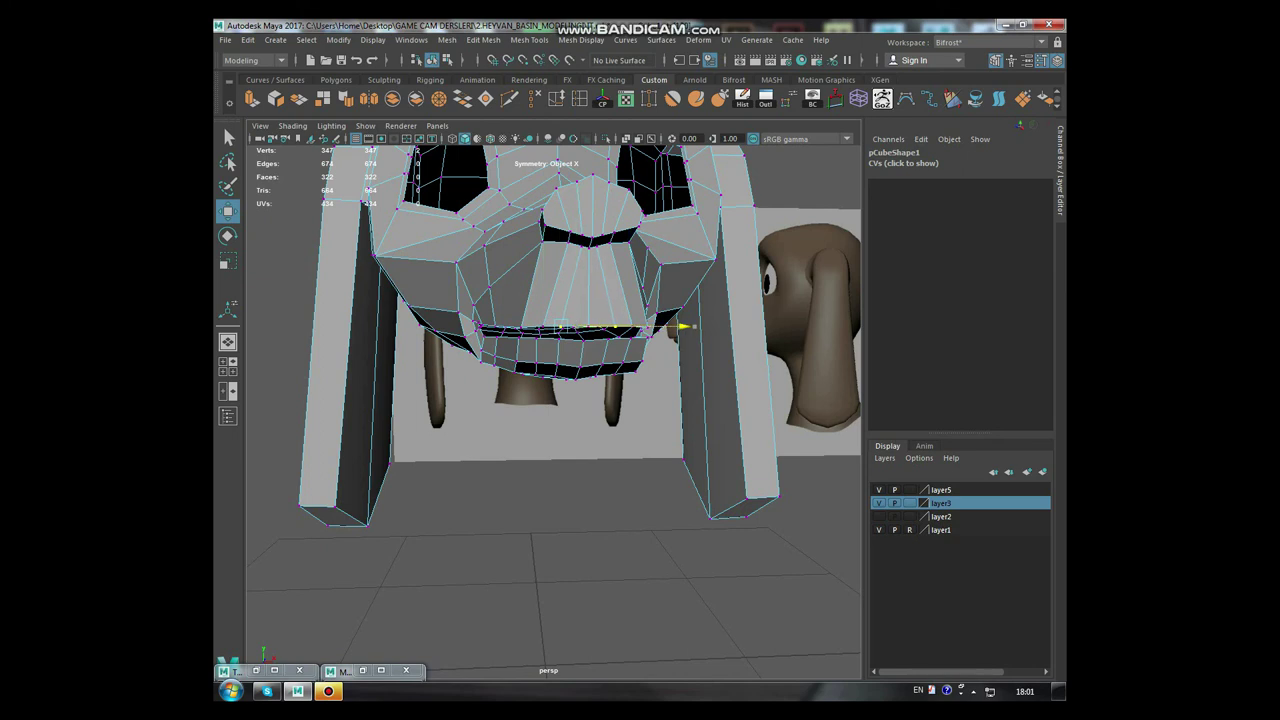
scroll(553, 400, up, 5)
scroll(553, 400, down, 3)
Raise the edge below the brow gap and move a mirrored vertex outward and down
click(510, 304)
drag(596, 300, 607, 281)
click(551, 308)
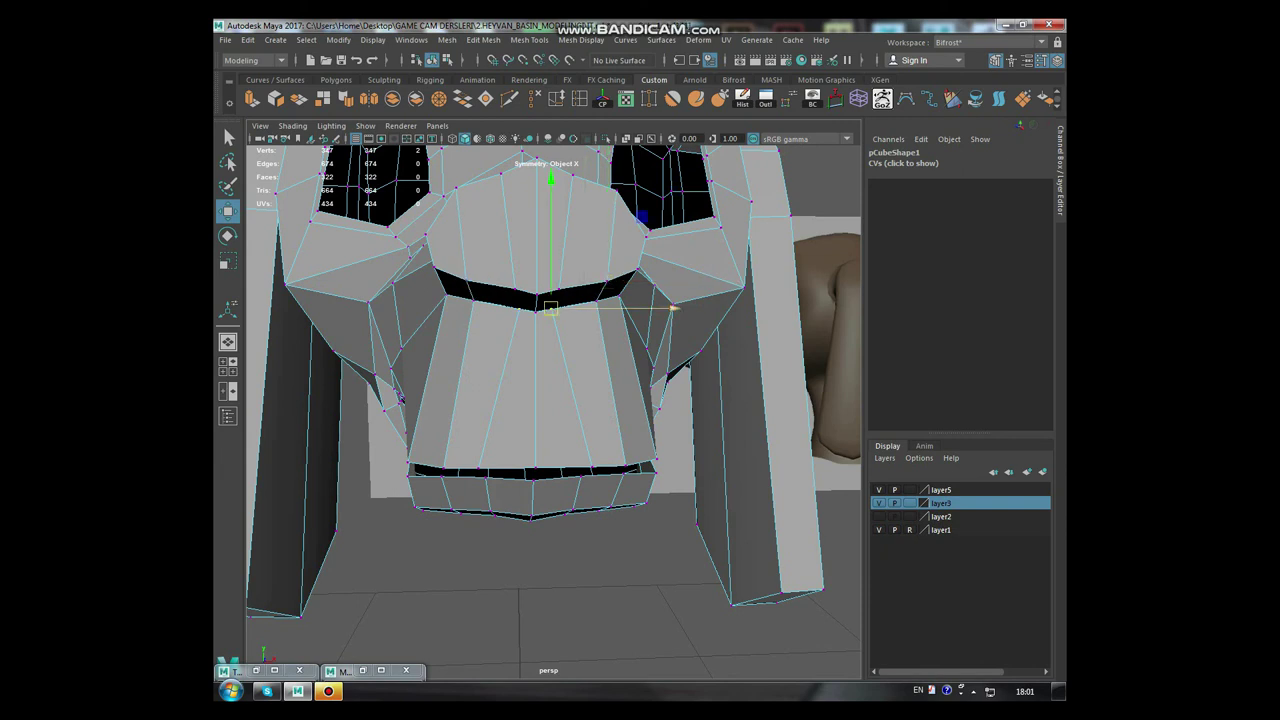
alt+drag(398, 397, 430, 320)
scroll(554, 412, up, 5)
drag(630, 334, 654, 334)
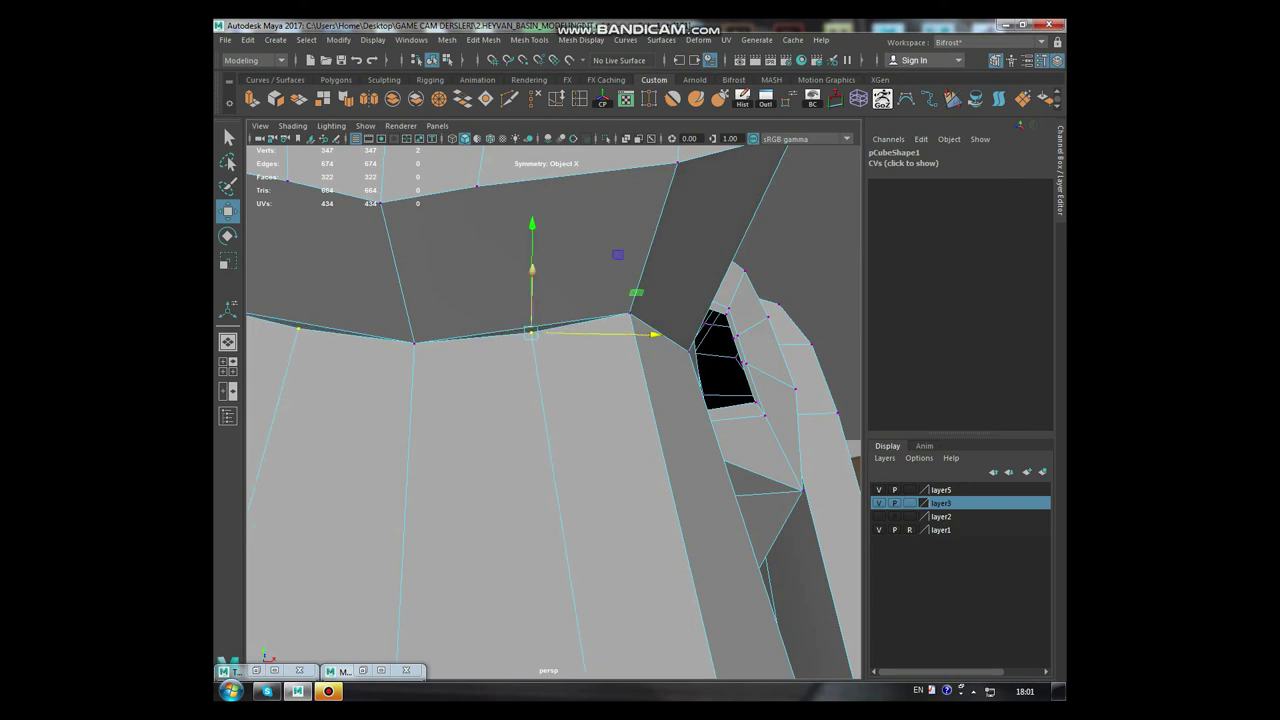
drag(532, 268, 532, 326)
Frame the brow vertex and constrain its move to the depth axis
scroll(554, 412, down, 5)
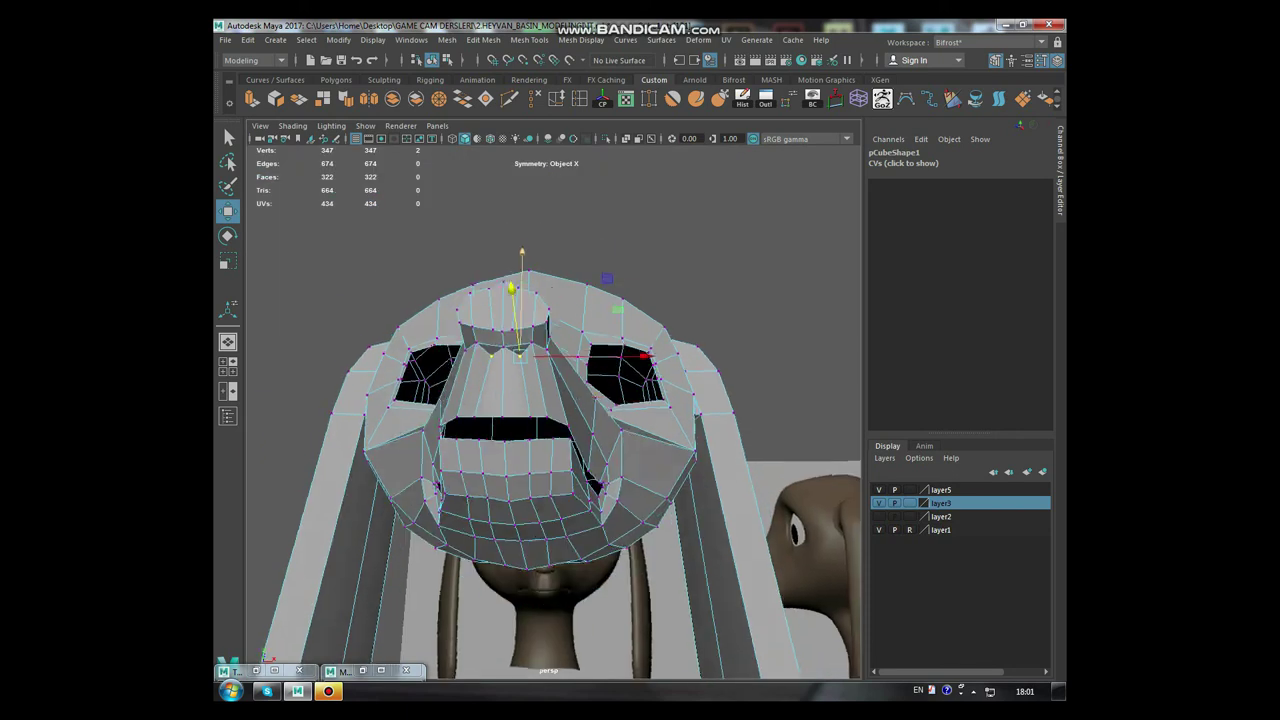
scroll(554, 412, up, 5)
key(f)
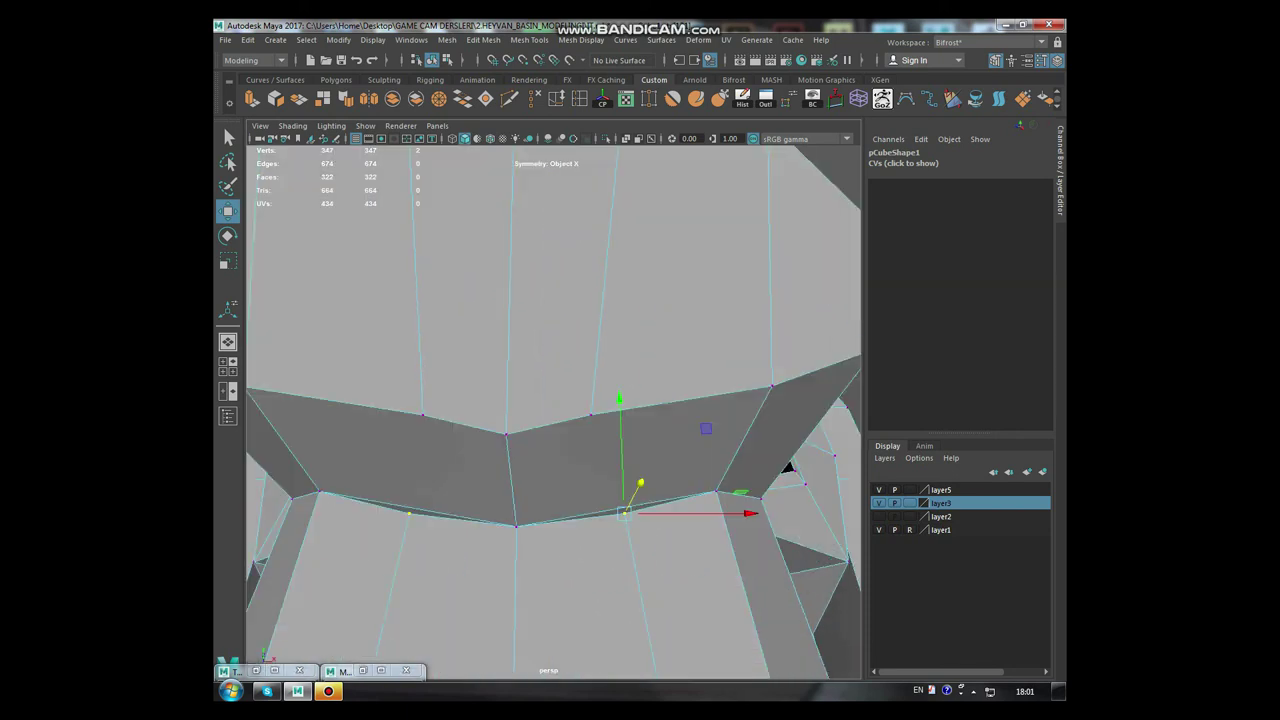
mouse_move(600, 420)
alt+mouse_down()
mouse_move(580, 420)
mouse_move(600, 460)
mouse_move(600, 520)
alt+mouse_up()
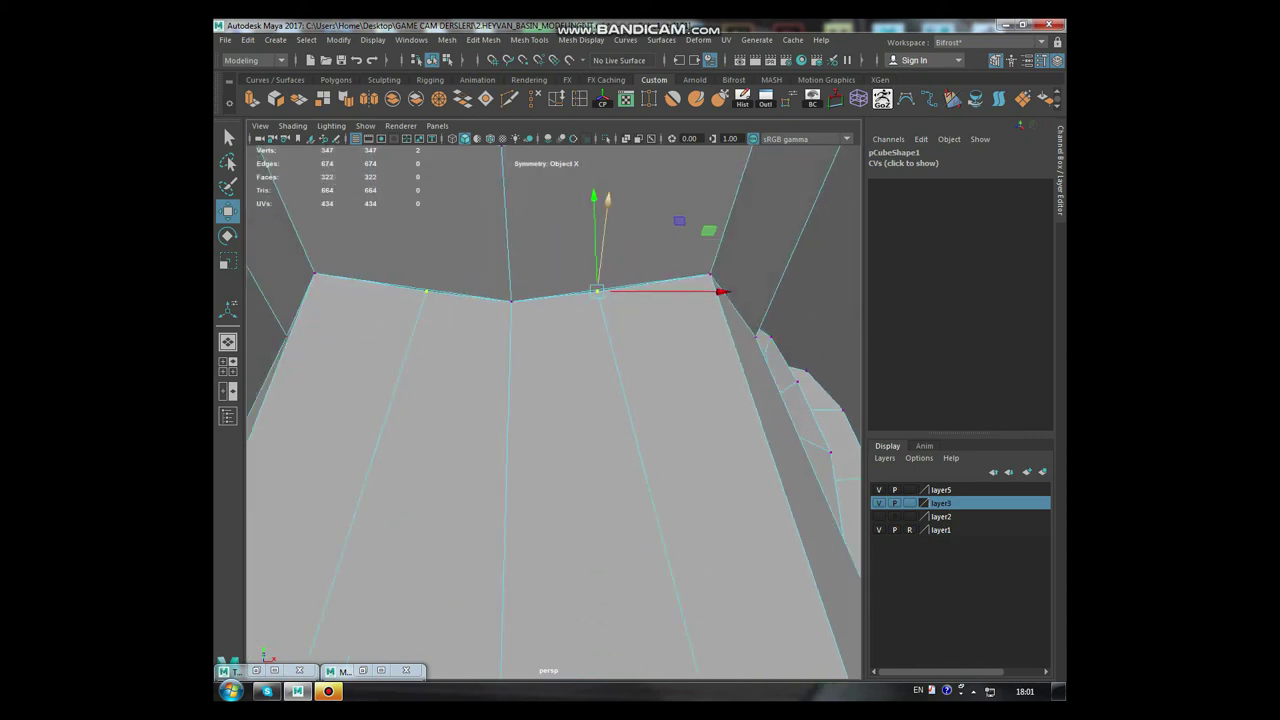
click(607, 200)
alt+drag(600, 460, 600, 410)
Cut a new edge across the face between brow and eye with Multi-Cut
click(509, 98)
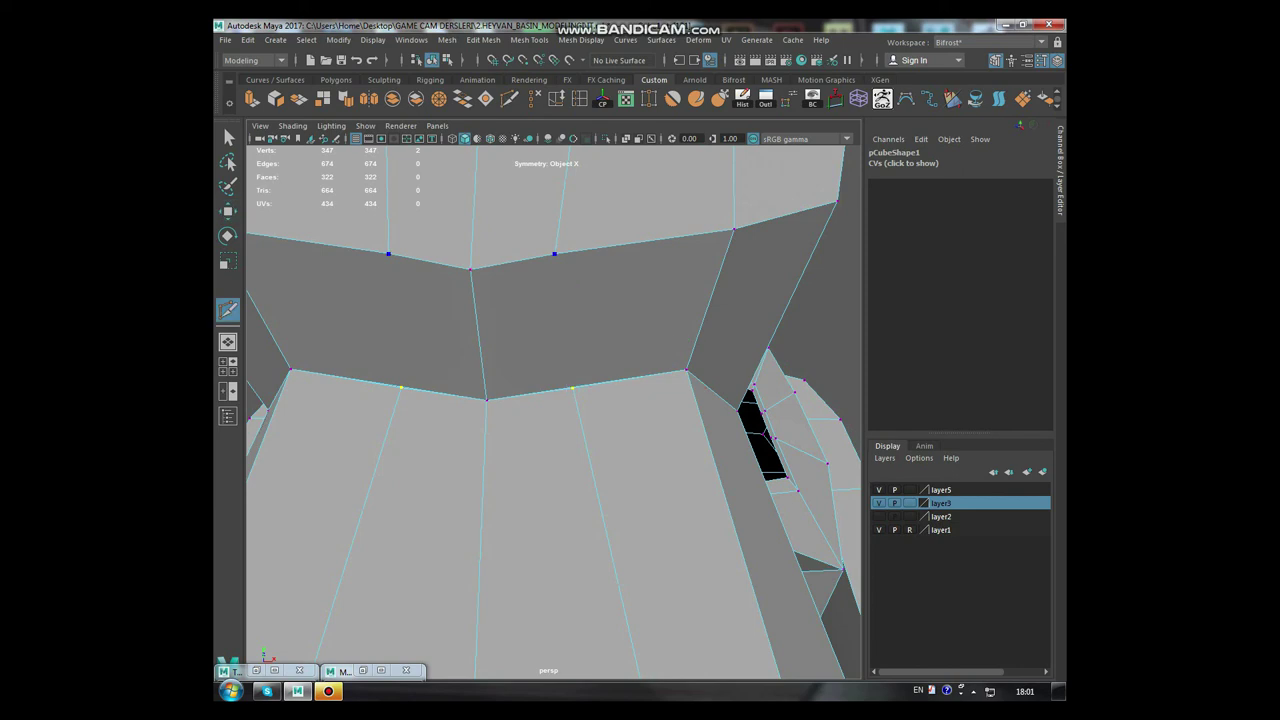
click(555, 253)
click(572, 387)
key(Return)
scroll(570, 364, down, 5)
alt+drag(520, 380, 570, 364)
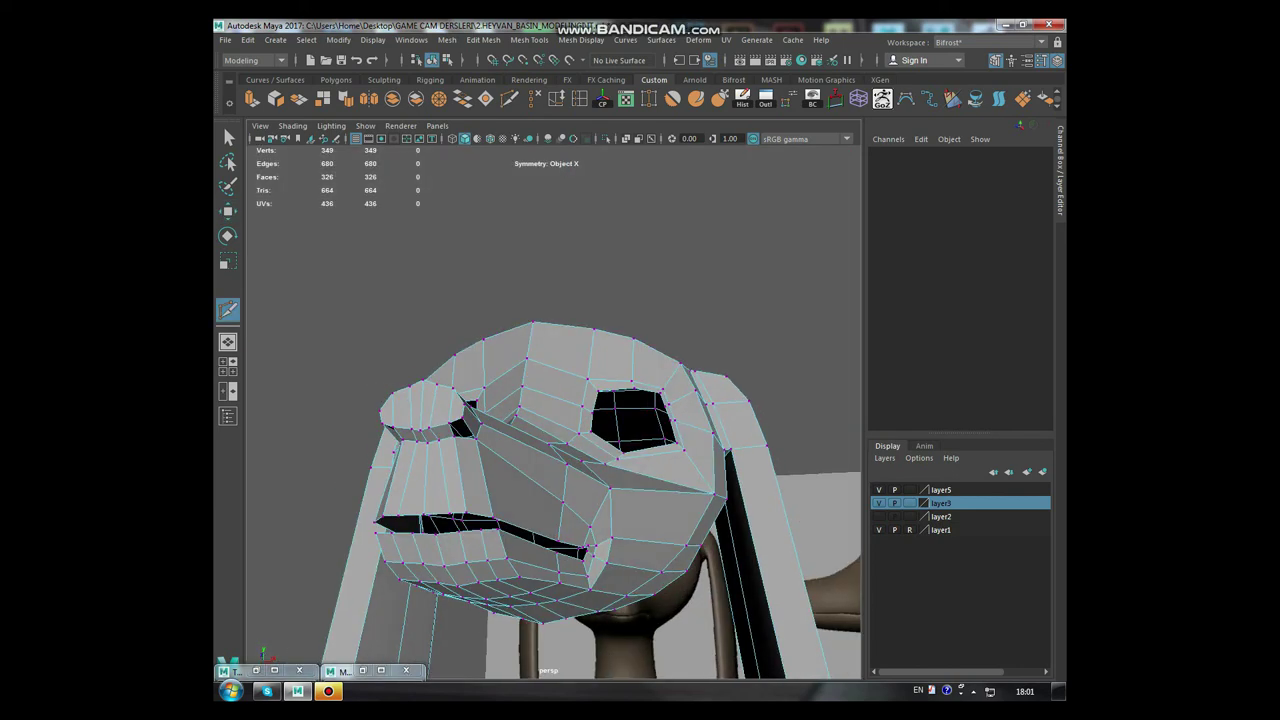
scroll(570, 364, up, 5)
Undo the bad cuts, including one that opened a hole
key(ctrl+z)
key(ctrl+z)
key(ctrl+z)
key(ctrl+z)
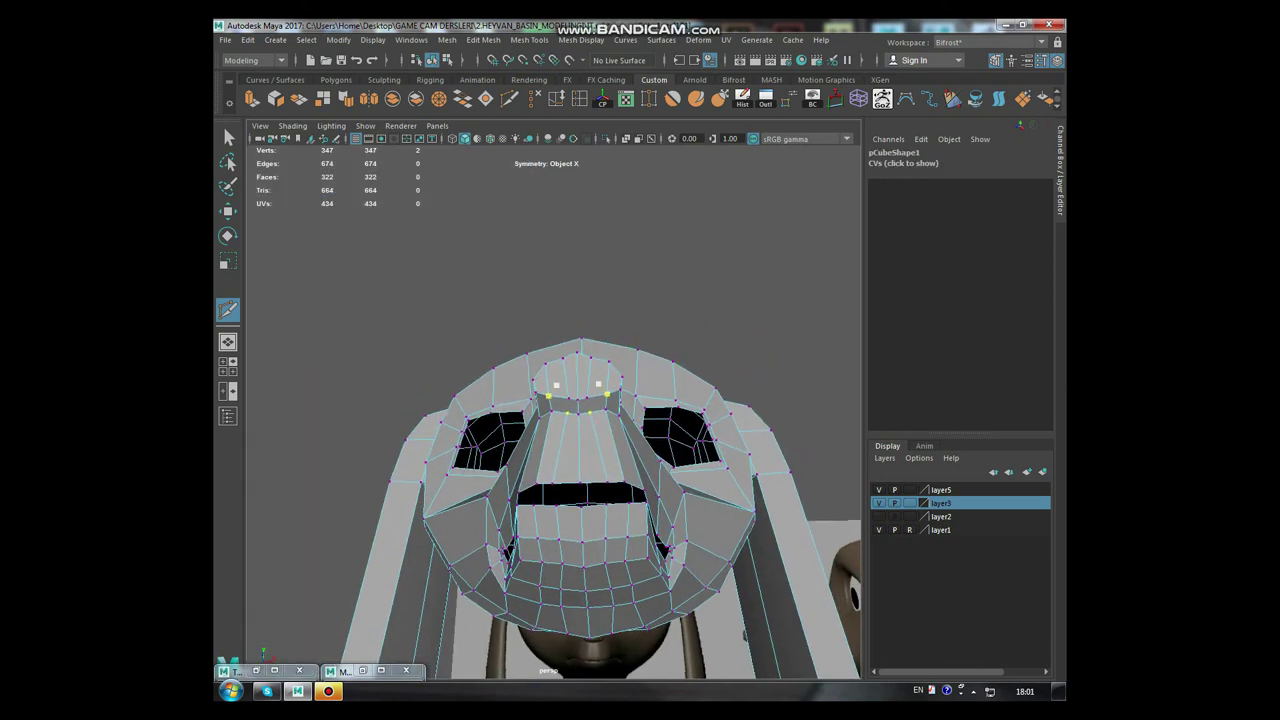
scroll(556, 384, up, 3)
scroll(556, 386, up, 4)
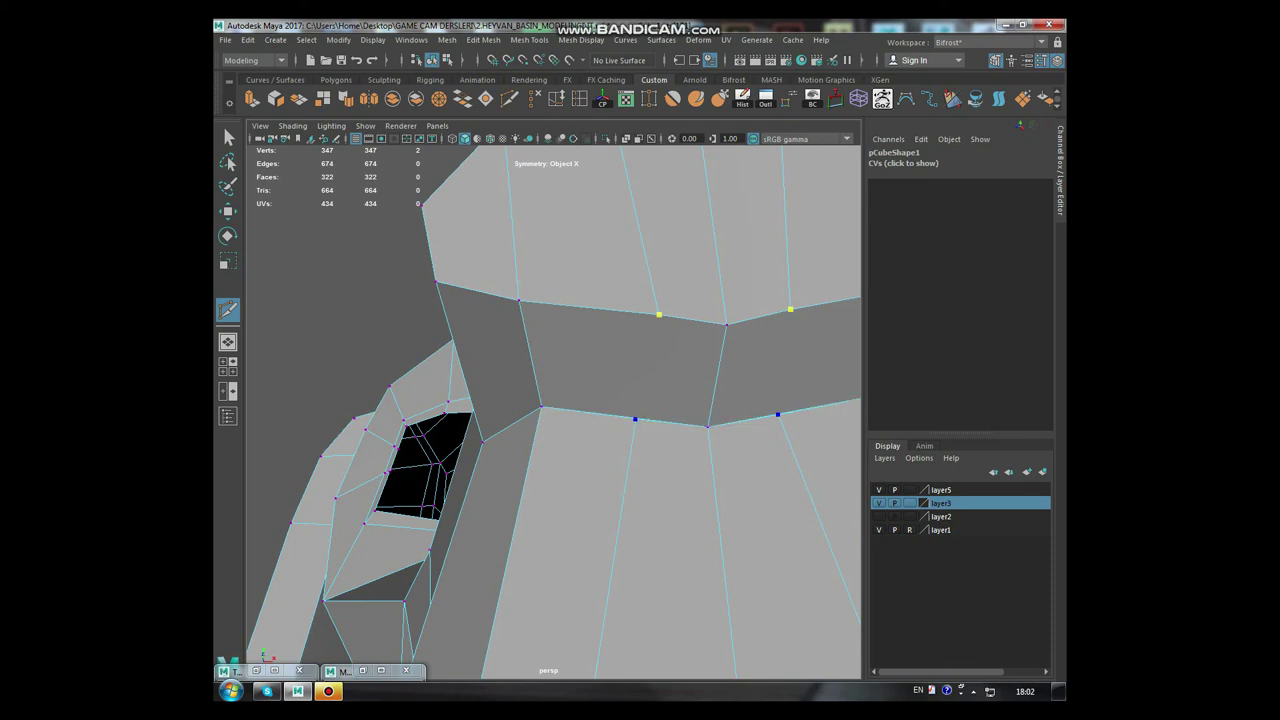
key(Return)
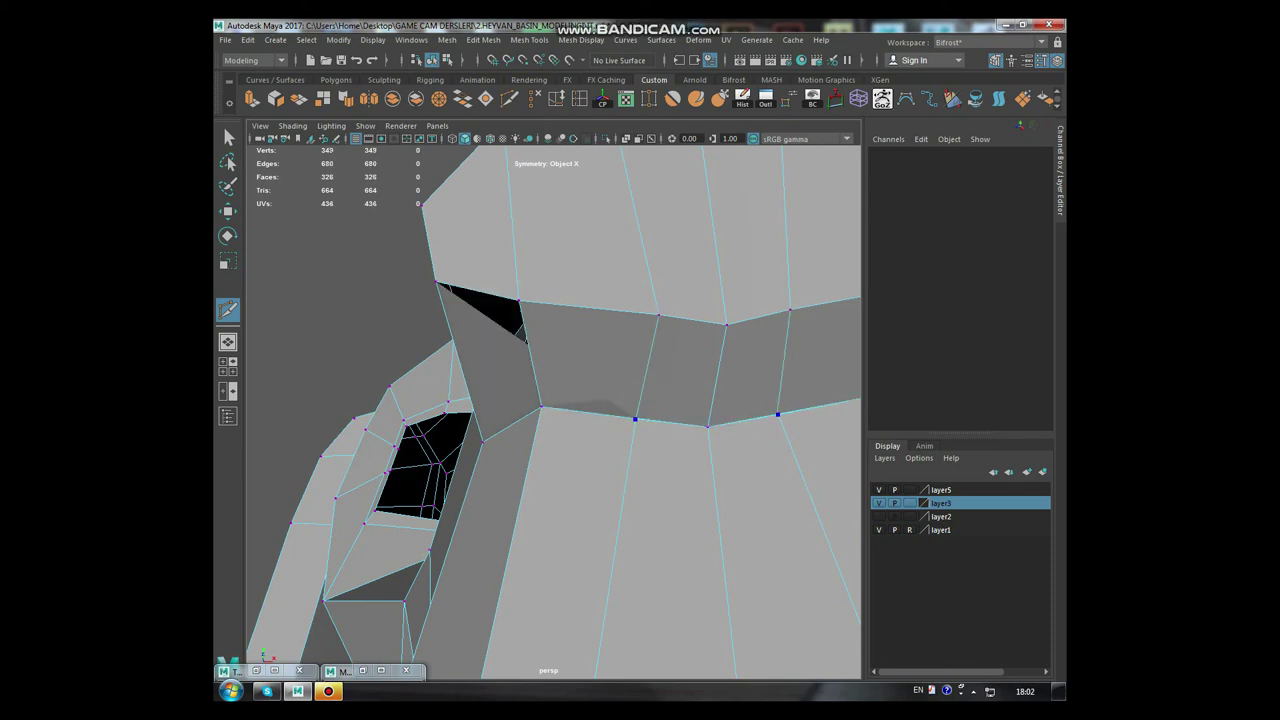
key(ctrl+z)
Cut through the faces in wireframe to add two new mirrored edges
key(4)
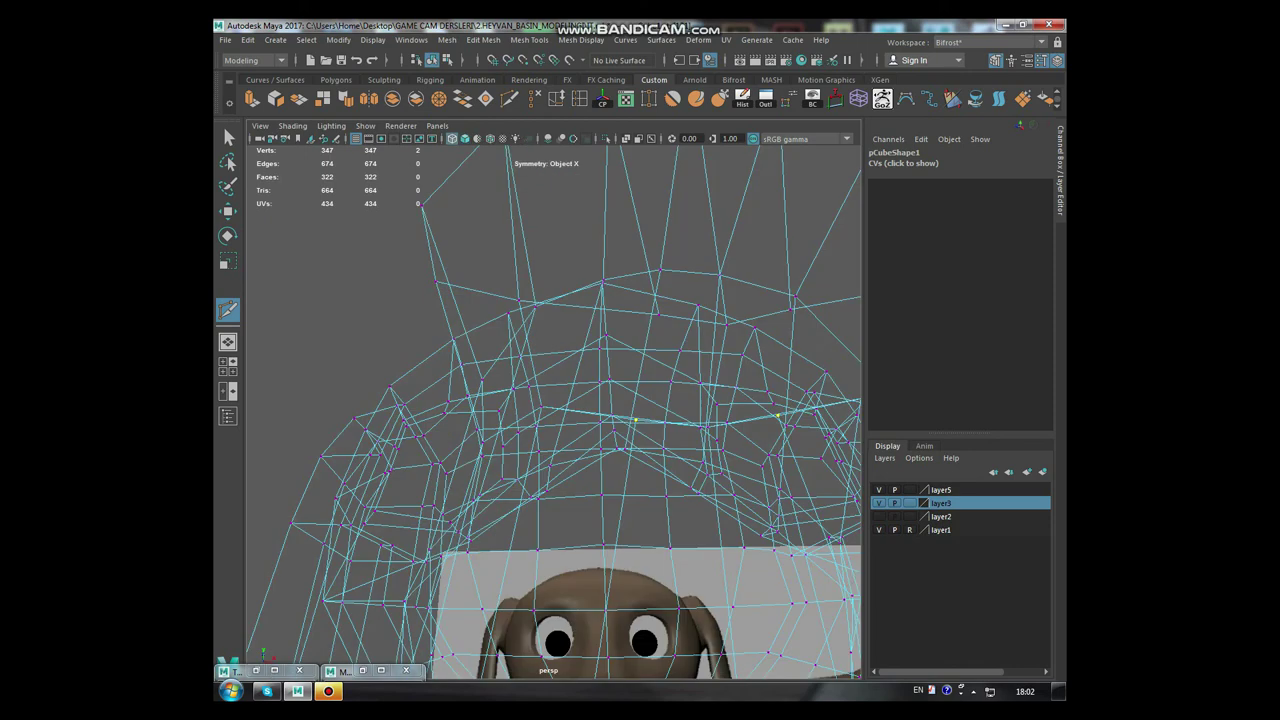
alt+drag(552, 263, 470, 270)
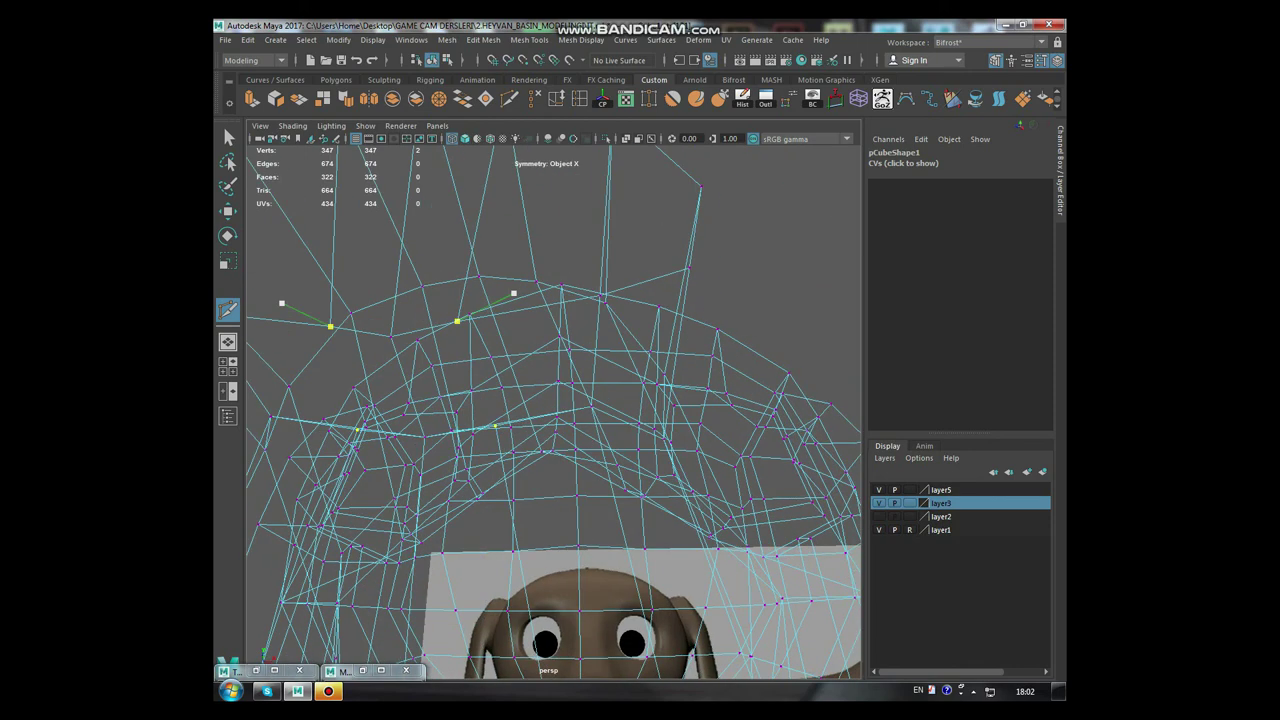
key(5)
key(Return)
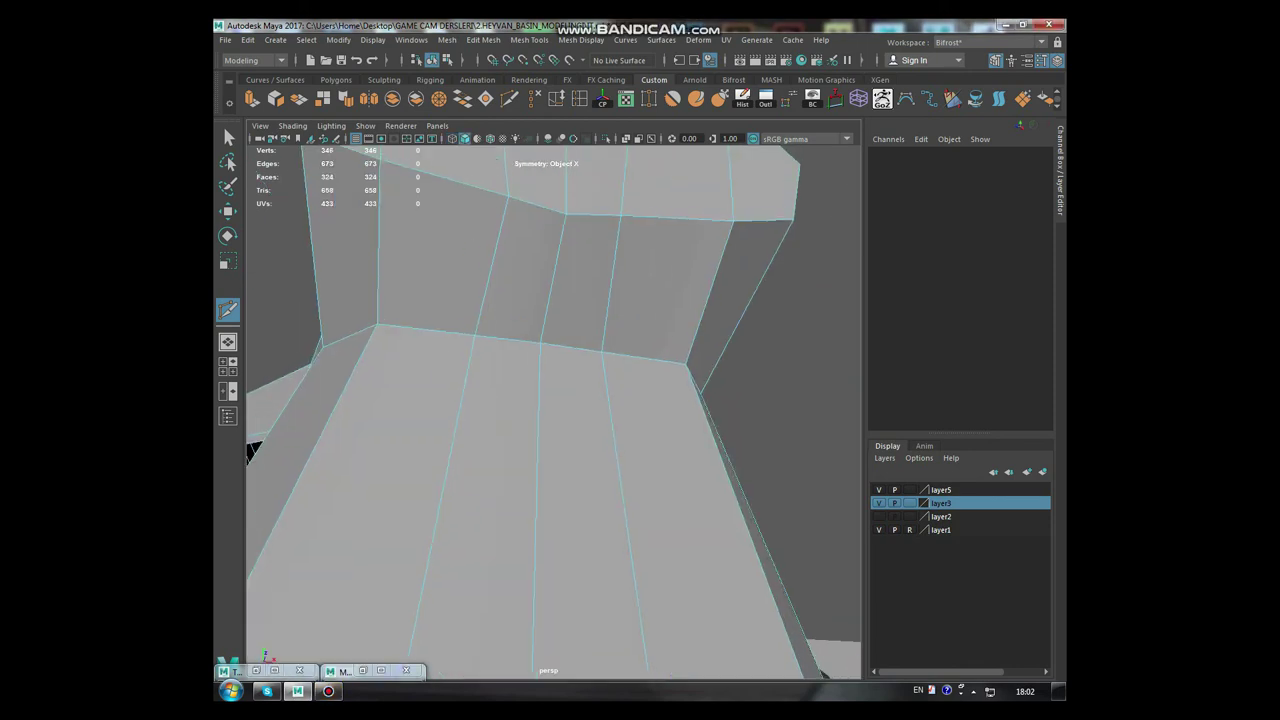
scroll(253, 450, down, 5)
key(q)
alt+drag(550, 420, 550, 360)
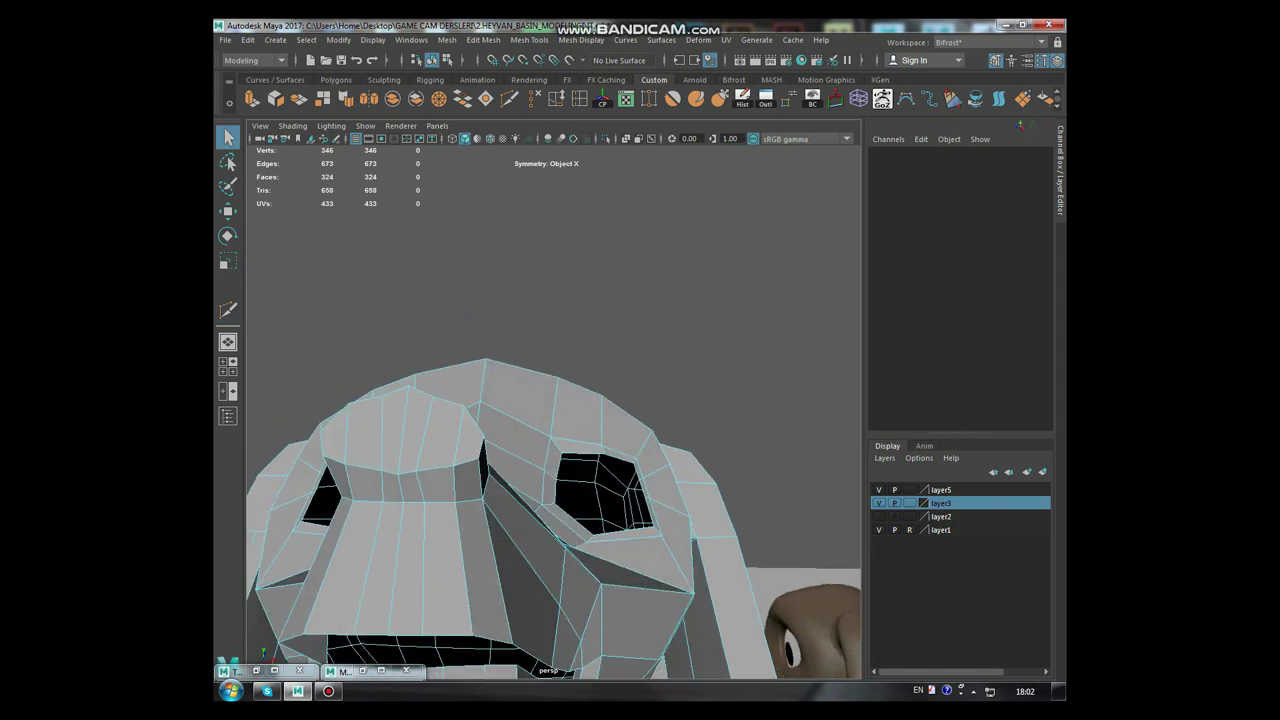
mouse_move(560, 558)
alt+mouse_down()
mouse_move(434, 558)
mouse_move(831, 297)
alt+mouse_up()
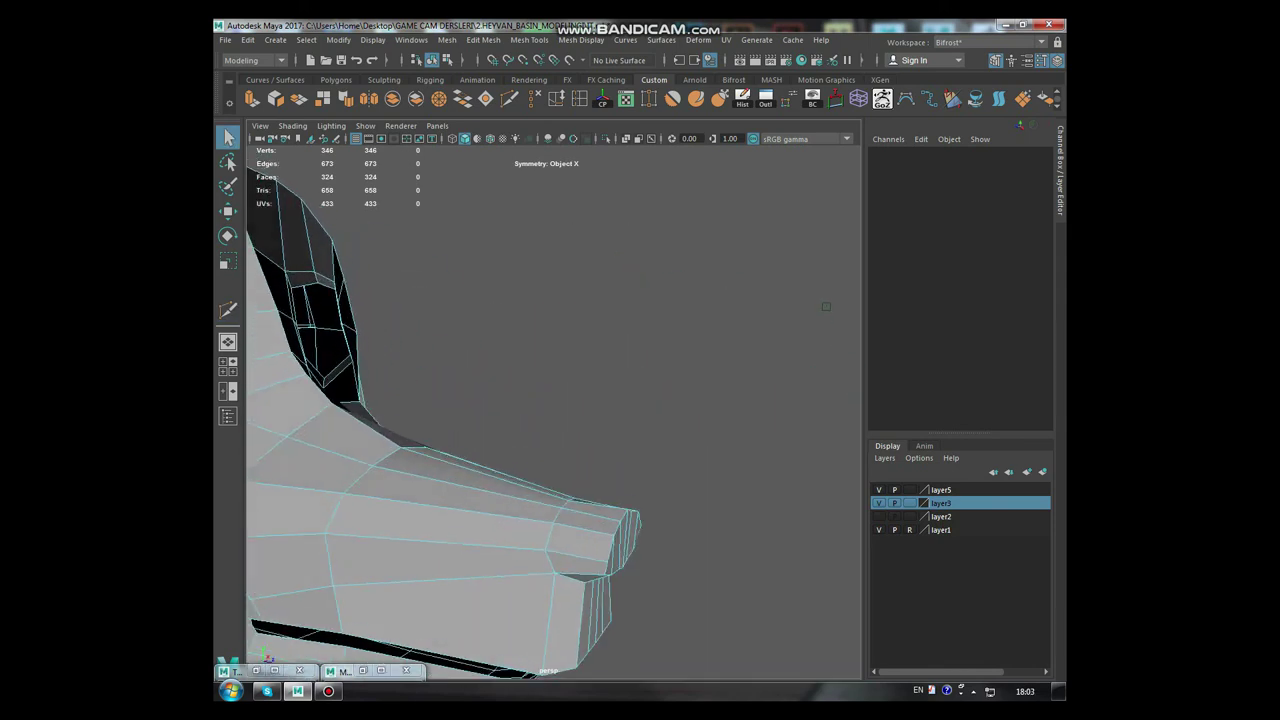
In vertex mode, move the lower mouth-corner vertex to reshape the mouth corner
scroll(831, 297, up, 2)
scroll(831, 297, up, 2)
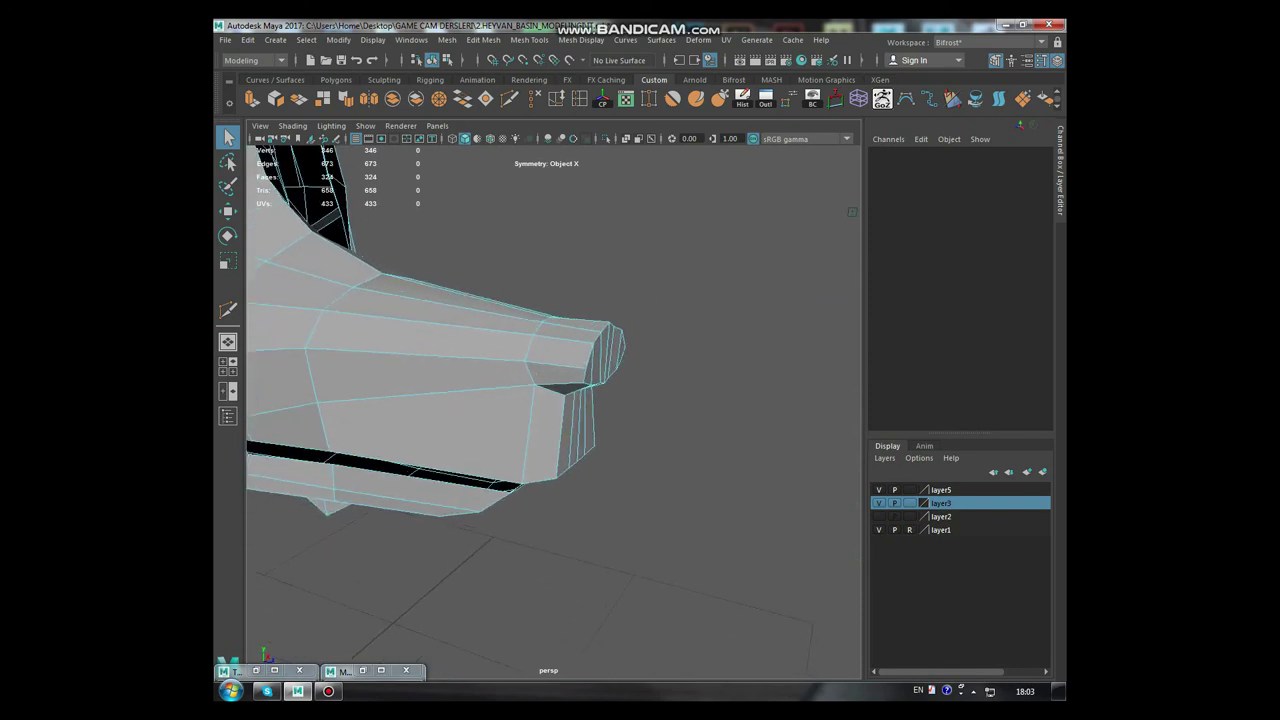
scroll(855, 209, up, 5)
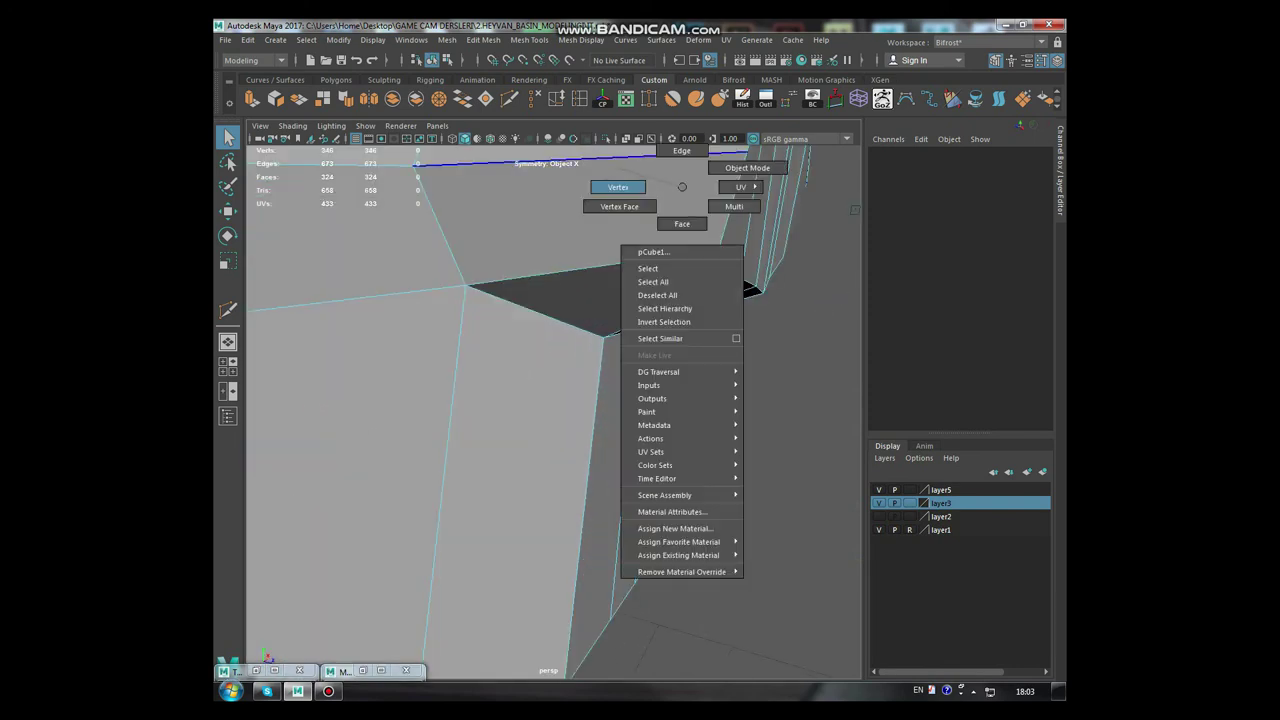
right_drag(680, 206, 614, 186)
mouse_move(614, 186)
alt+mouse_down()
mouse_move(855, 209)
mouse_move(758, 341)
alt+mouse_up()
key(w)
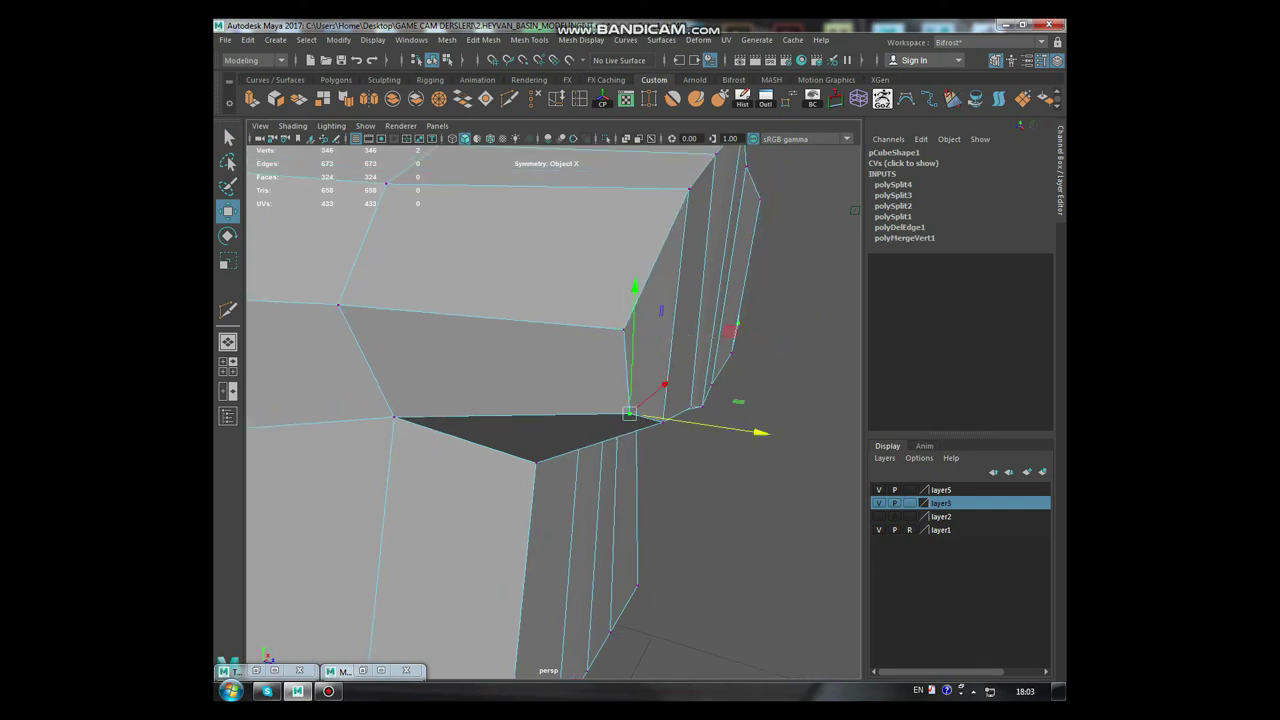
click(629, 413)
scroll(629, 413, down, 3)
scroll(629, 413, down, 3)
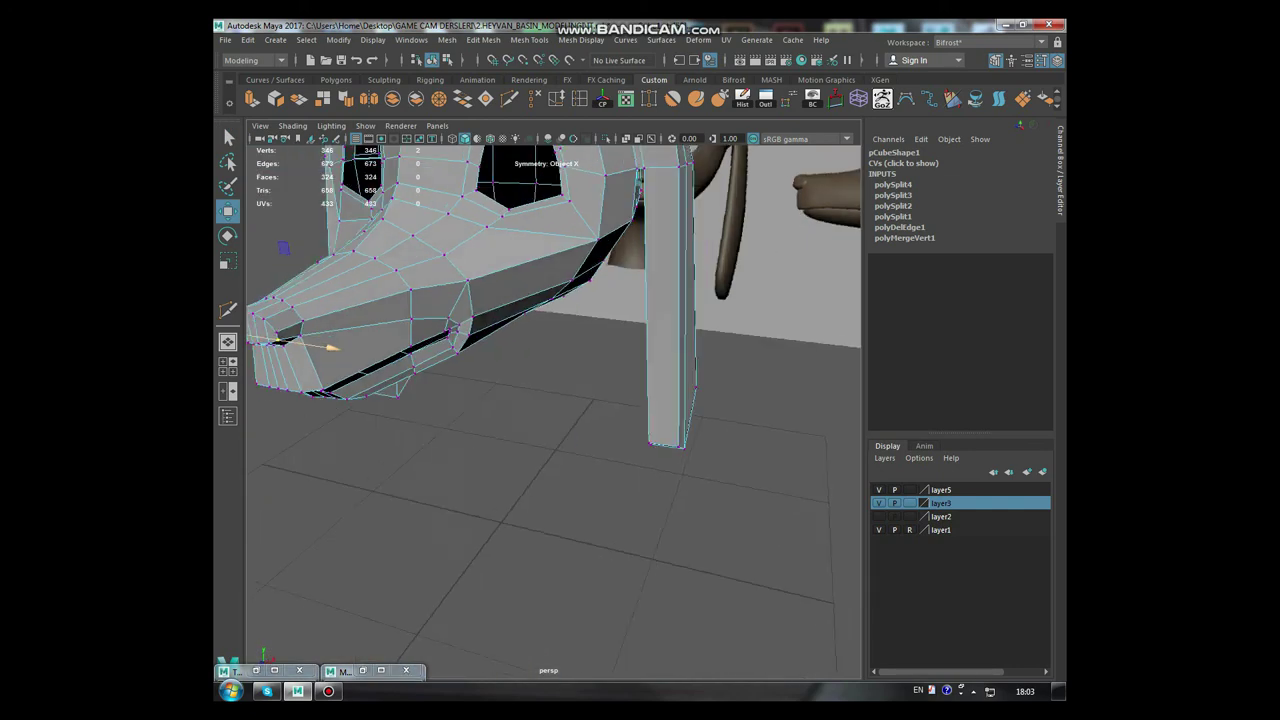
alt+drag(629, 413, 520, 400)
scroll(520, 400, up, 5)
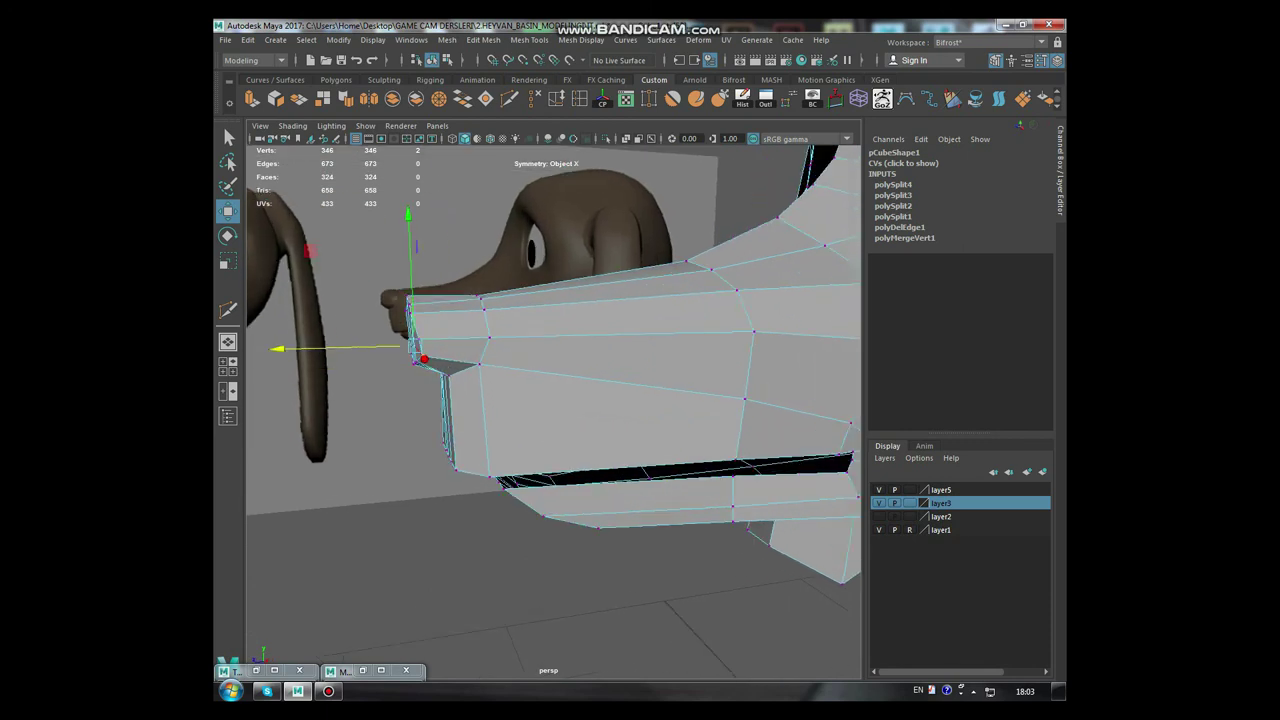
Cut new edges down the snout side with Multi-Cut, bringing the mesh to 360 vertices
key(y)
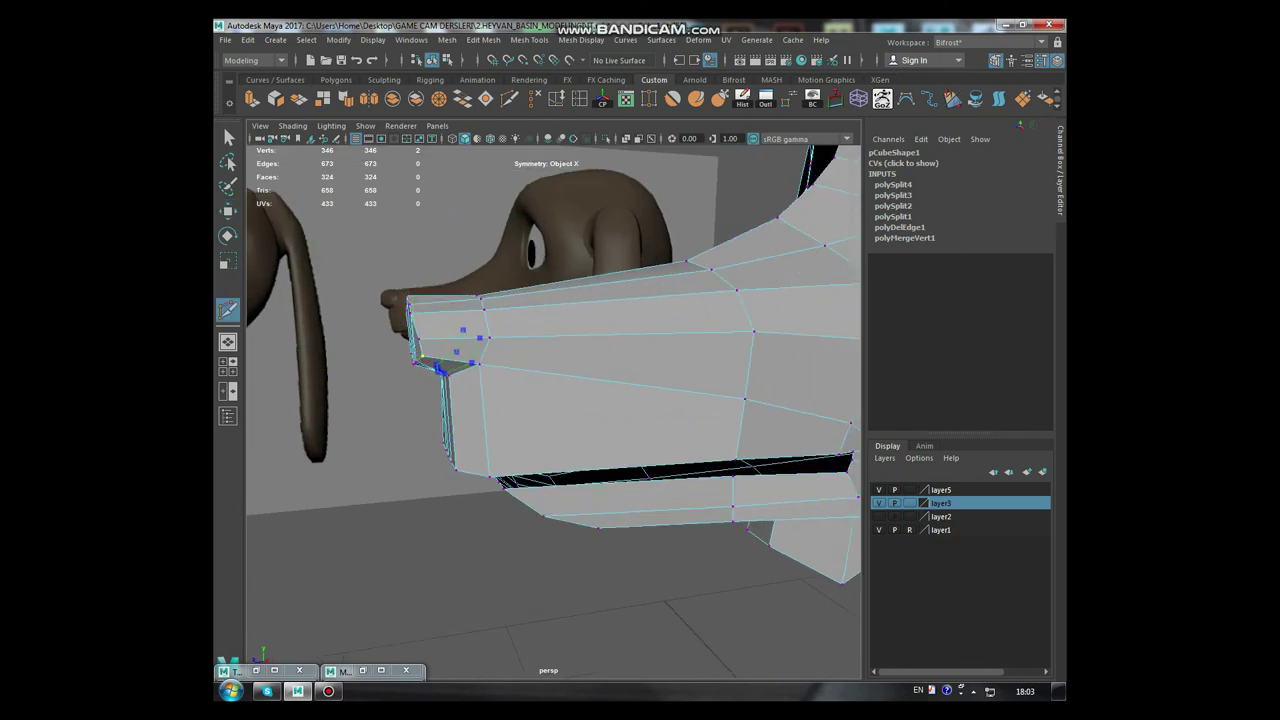
key(Return)
mouse_move(440, 368)
alt+mouse_down()
mouse_move(520, 300)
mouse_move(538, 323)
alt+mouse_up()
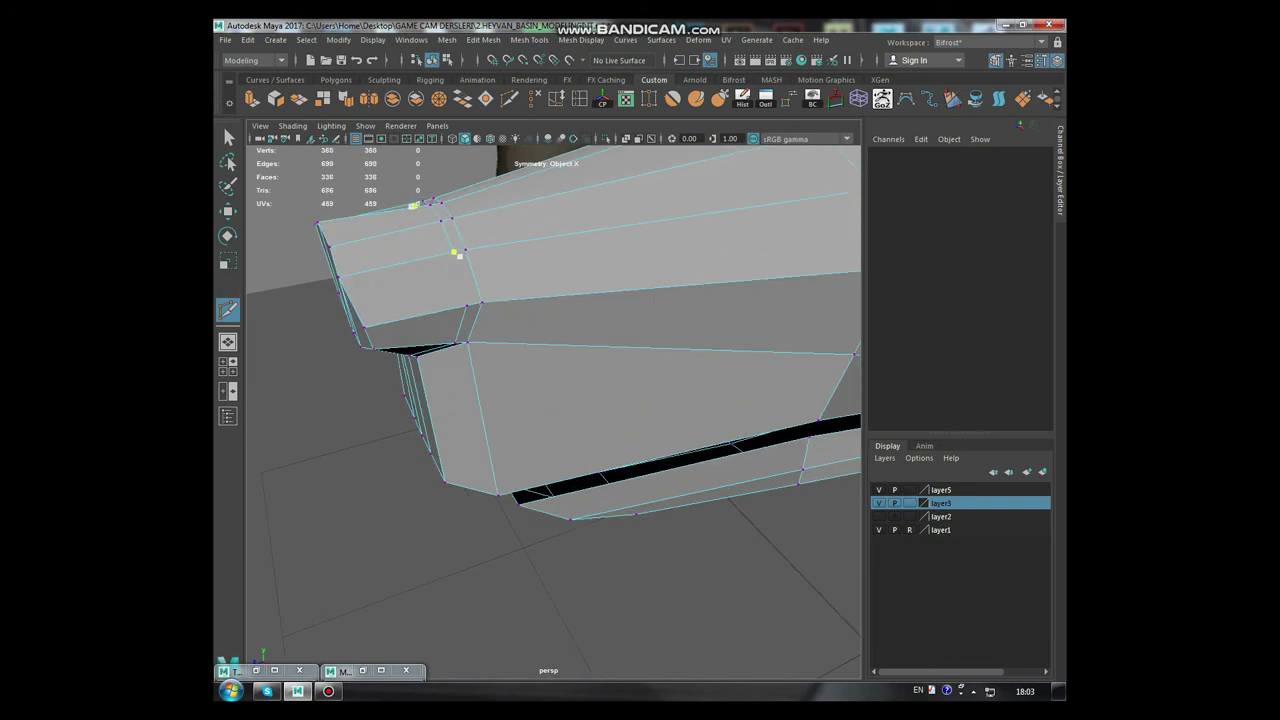
click(453, 251)
key(q)
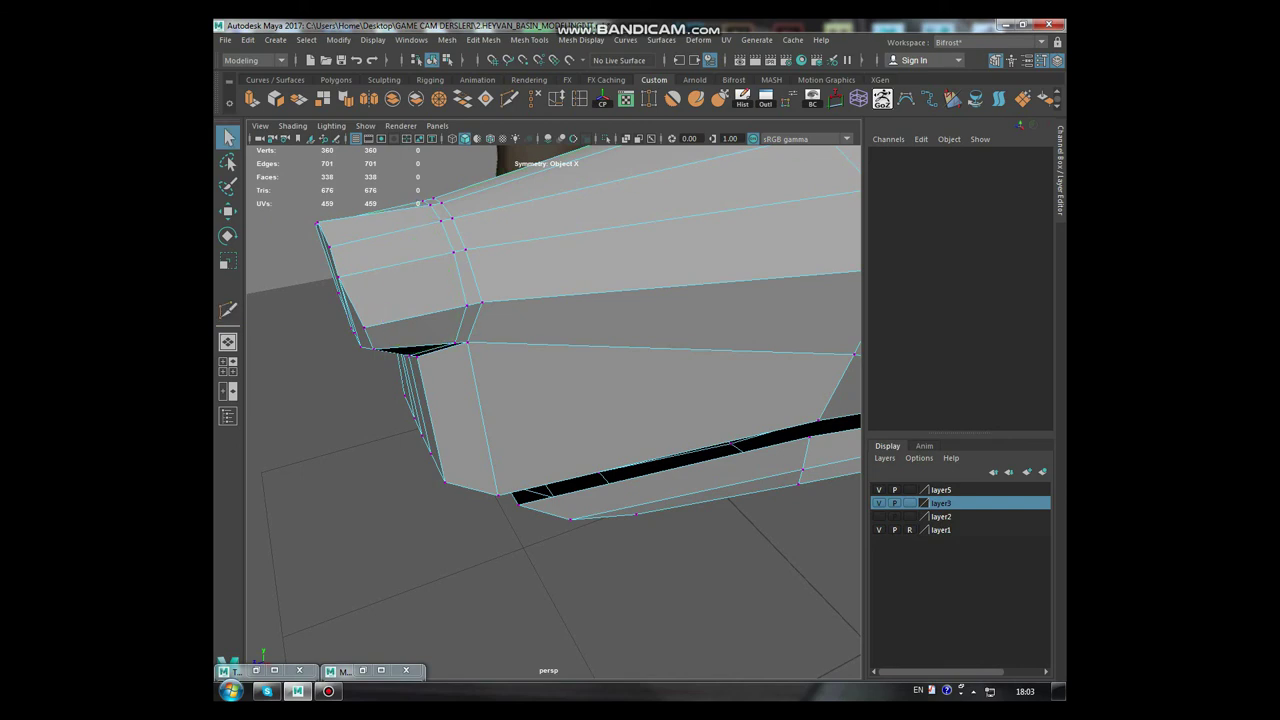
key(g)
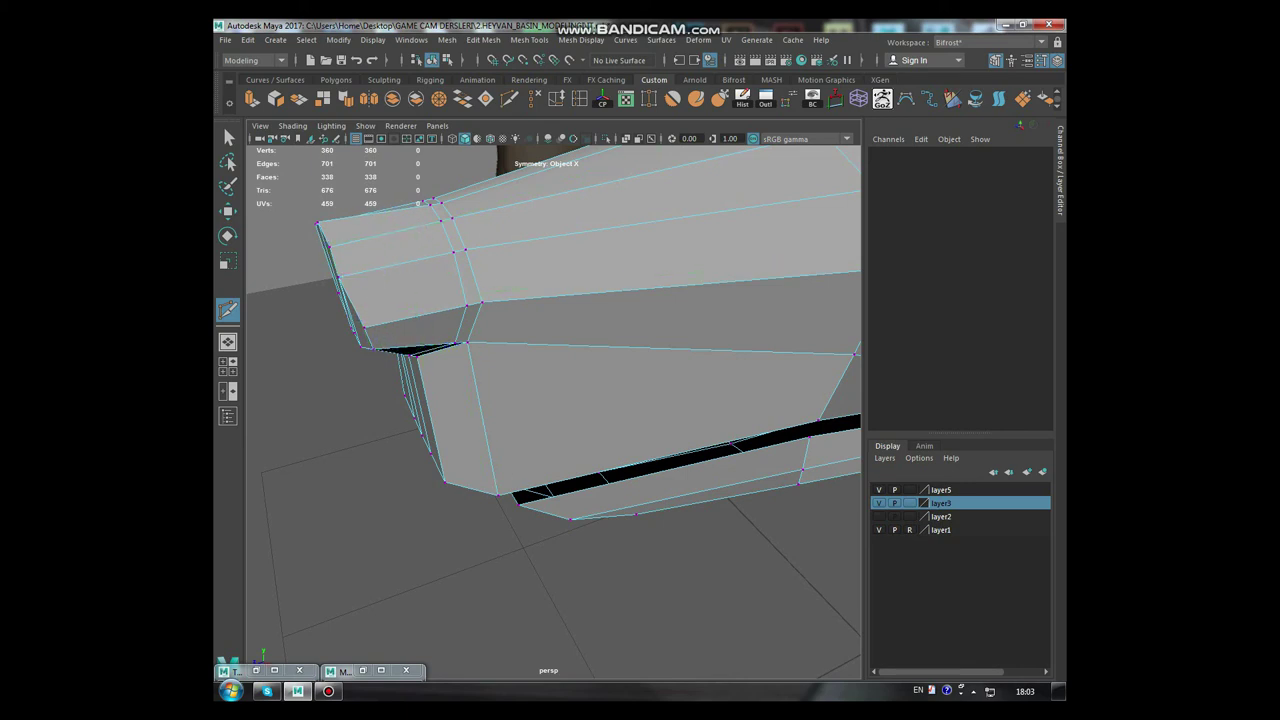
key(q)
alt+drag(600, 350, 514, 286)
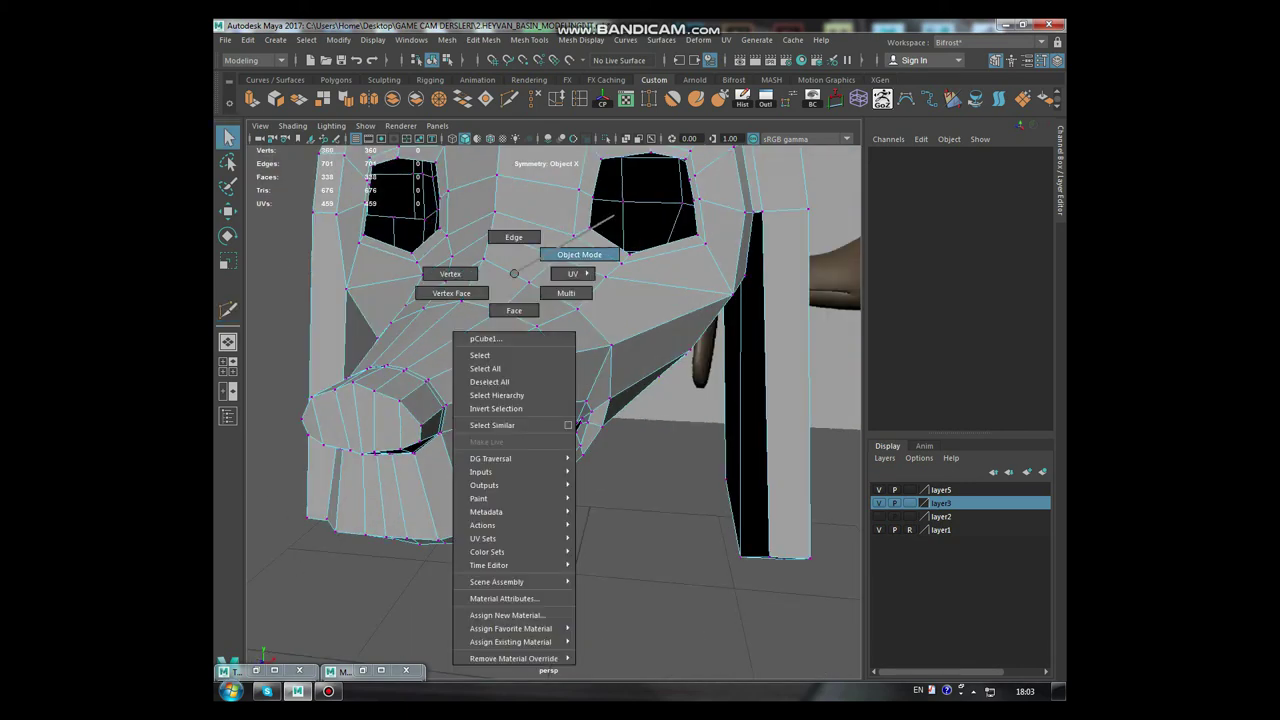
Select the pCube1 head object, delete its construction history, and soften its edges
right_drag(514, 286, 586, 251)
alt+drag(500, 350, 570, 345)
key(alt+shift+d)
mouse_move(550, 400)
alt+mouse_down()
mouse_move(600, 400)
mouse_move(520, 390)
mouse_move(580, 420)
alt+mouse_up()
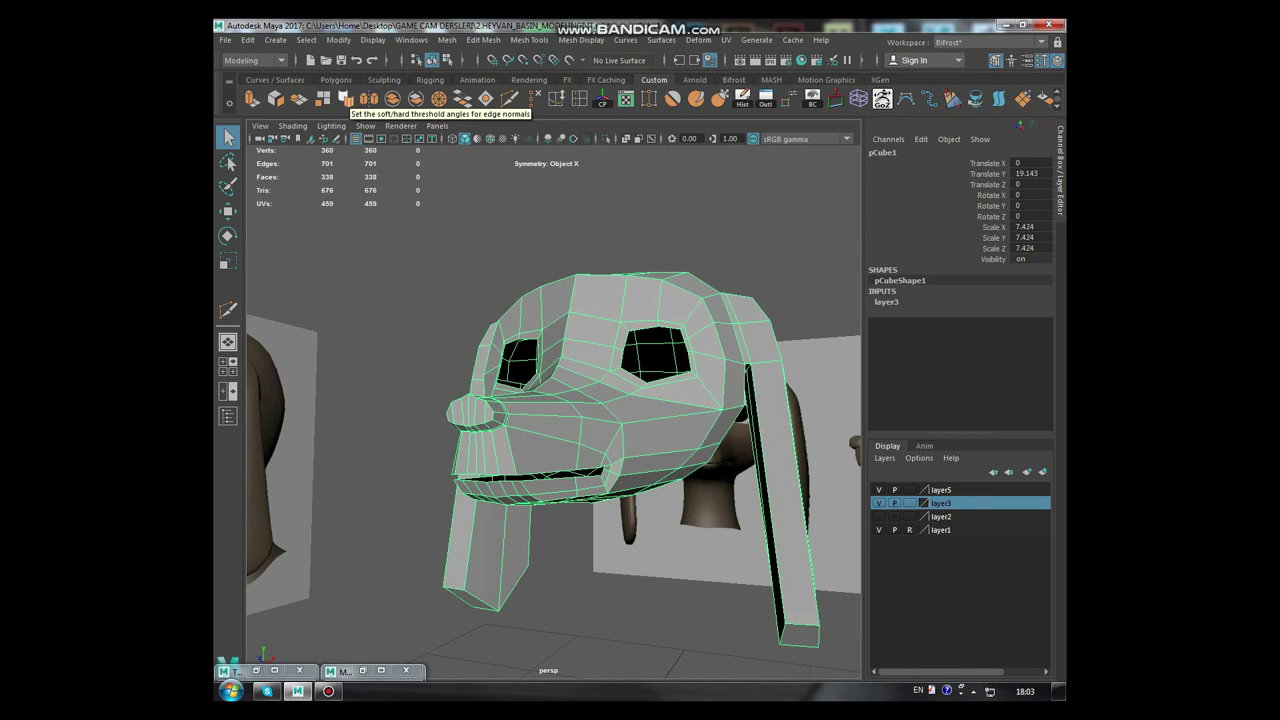
mouse_move(550, 400)
alt+mouse_down()
mouse_move(470, 400)
mouse_move(430, 420)
alt+mouse_up()
scroll(480, 420, up, 3)
scroll(480, 420, up, 3)
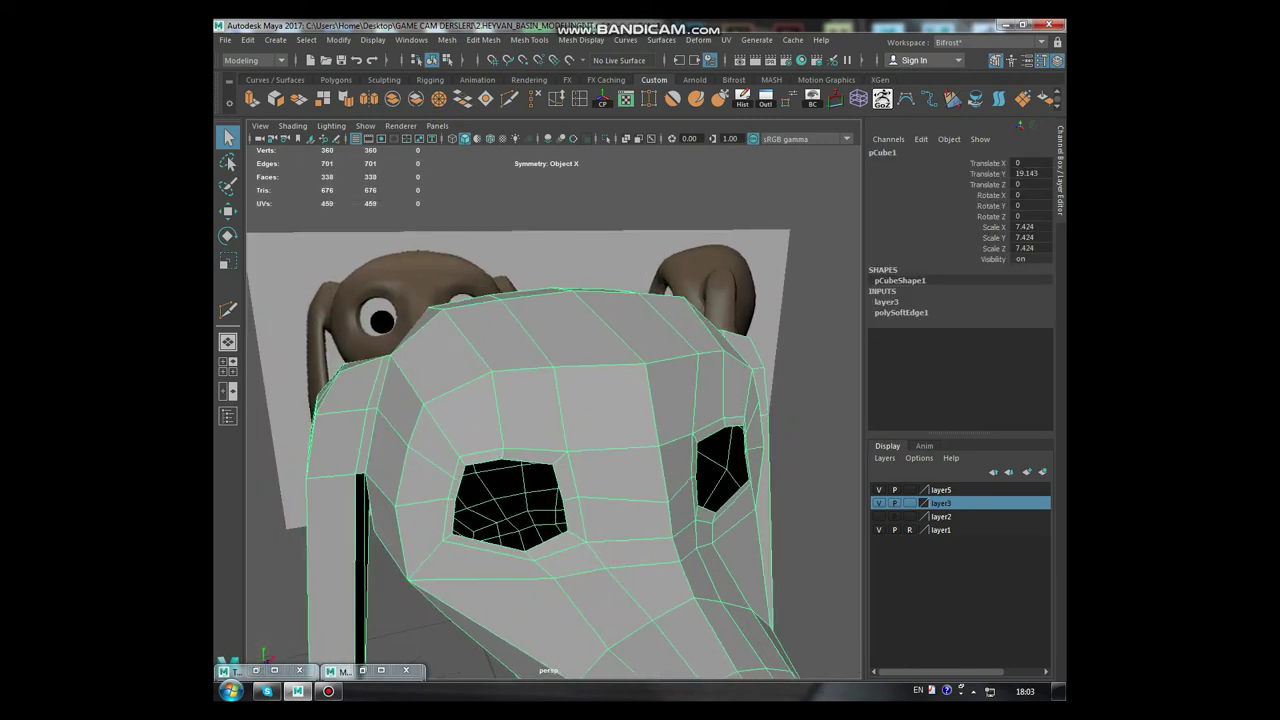
scroll(480, 420, up, 4)
key(y)
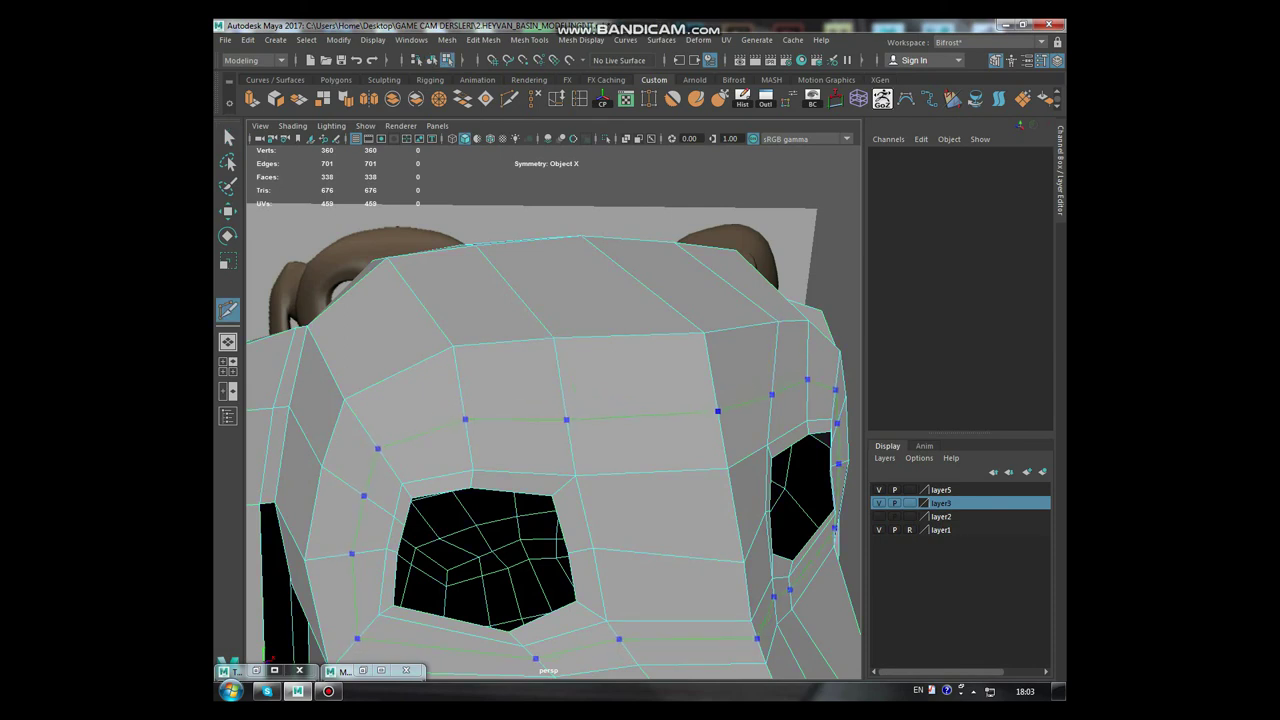
key(q)
alt+drag(550, 420, 265, 373)
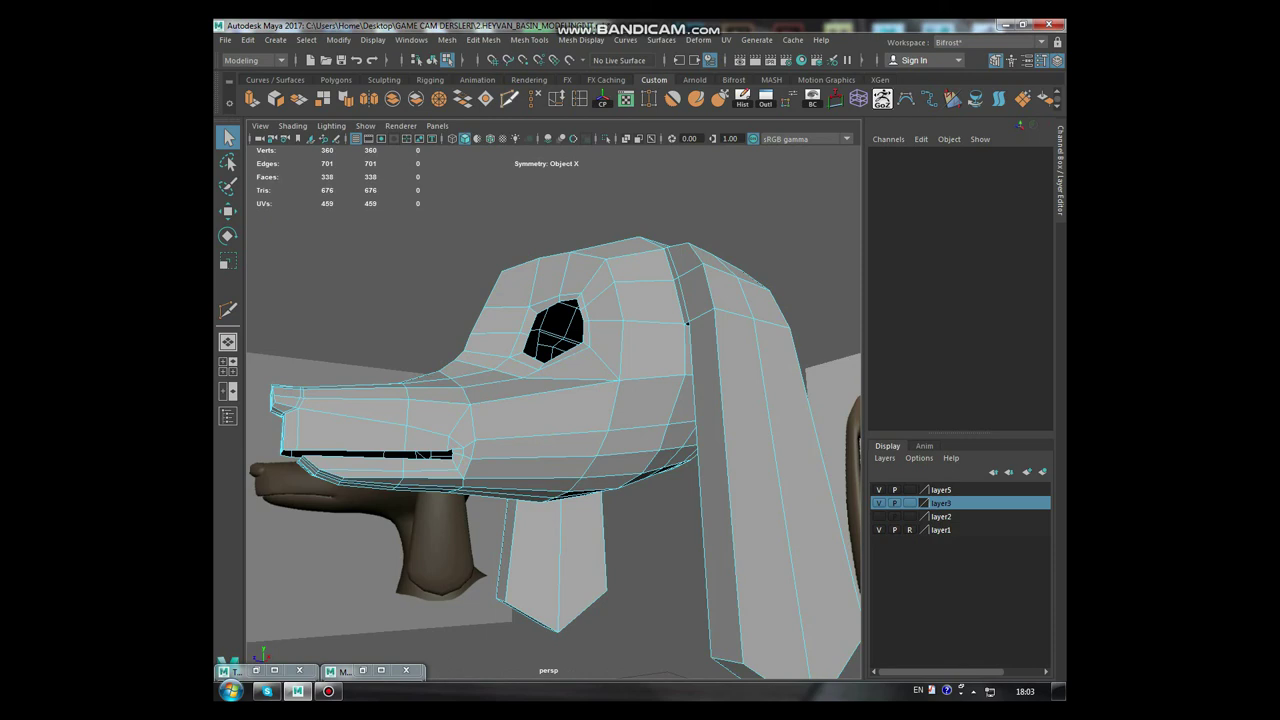
Insert an edge loop along the snout's side, raising the head to 378 vertices
key(y)
alt+drag(530, 455, 488, 455)
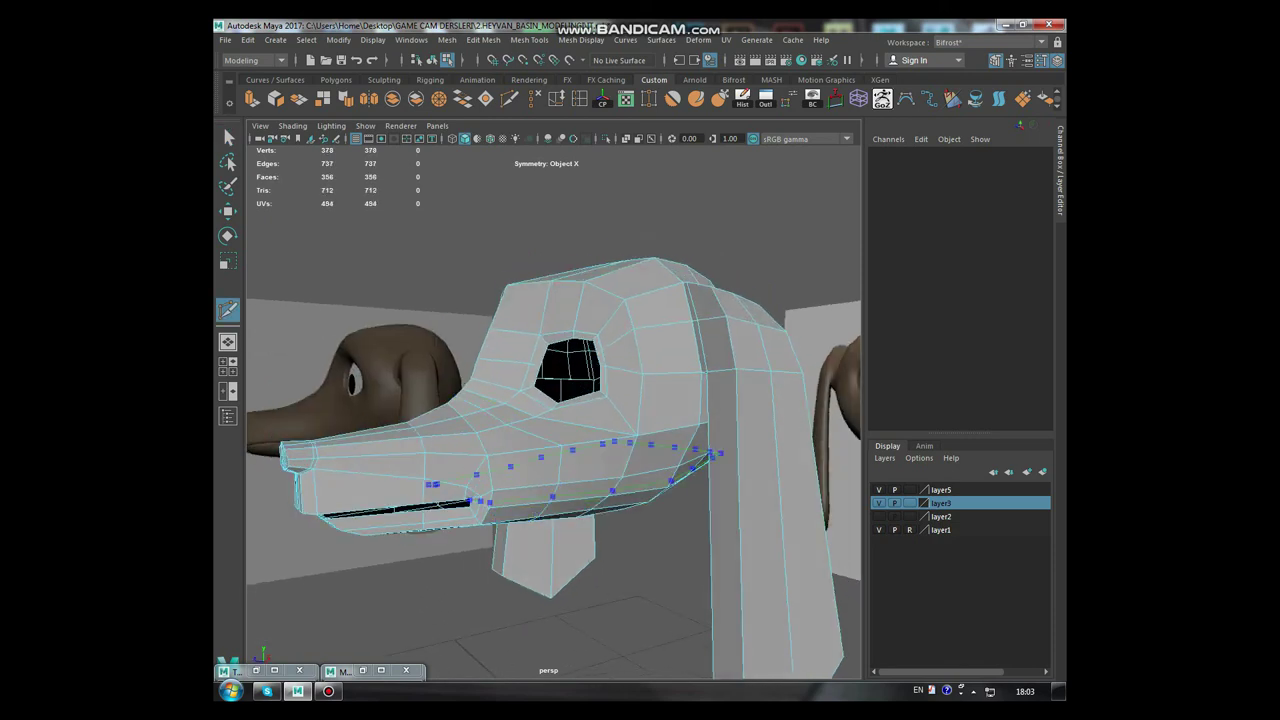
alt+drag(440, 505, 530, 550)
key(q)
alt+drag(500, 450, 625, 450)
scroll(475, 390, up, 5)
scroll(575, 380, up, 1)
mouse_move(550, 400)
alt+mouse_down()
mouse_move(600, 410)
mouse_move(570, 410)
alt+mouse_up()
scroll(571, 300, down, 2)
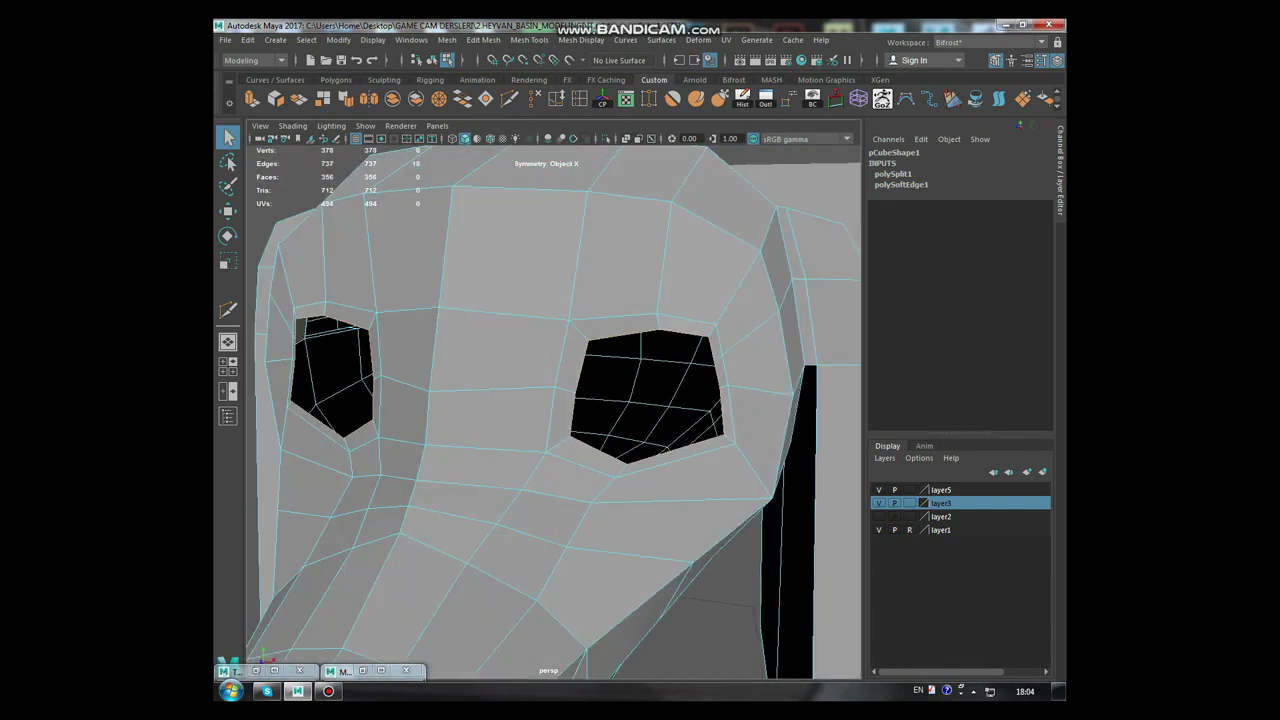
In Object Mode, frame the whole head and orbit around it to review the finished model
right_drag(571, 257, 617, 240)
key(f)
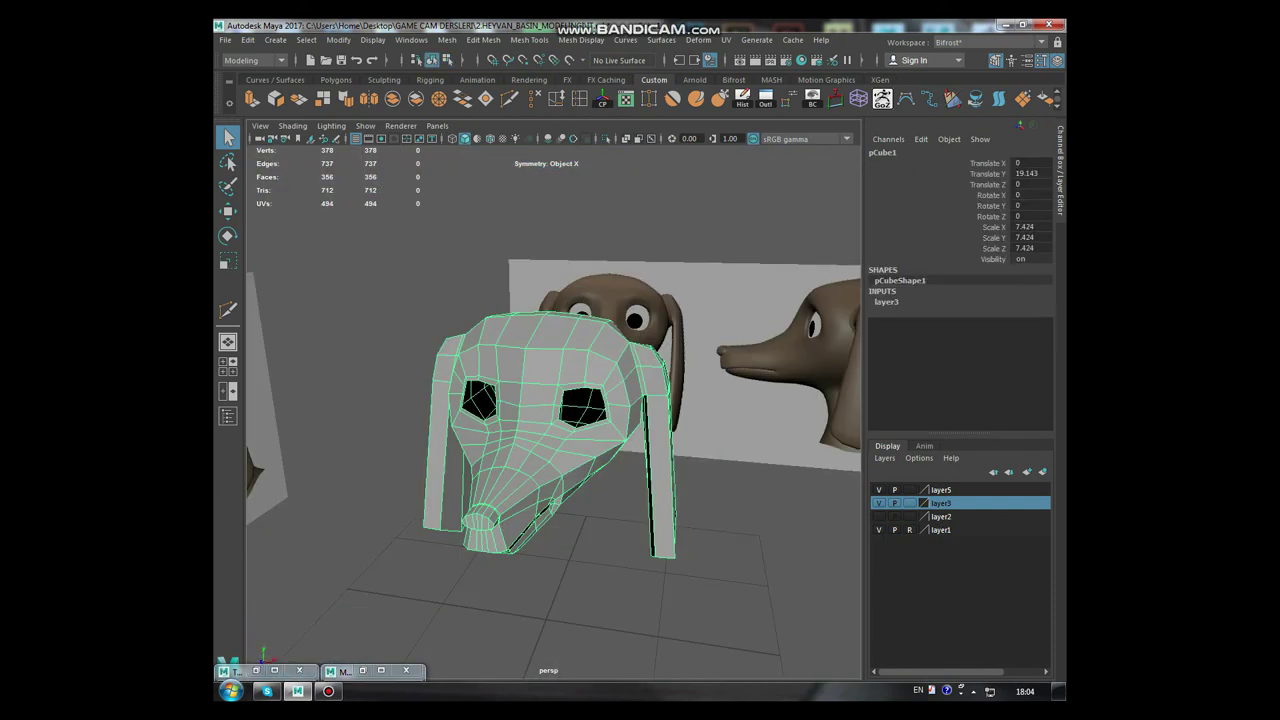
alt+drag(550, 400, 455, 405)
mouse_move(550, 400)
alt+mouse_down()
mouse_move(640, 405)
mouse_move(500, 400)
alt+mouse_up()
click(560, 250)
key(q)
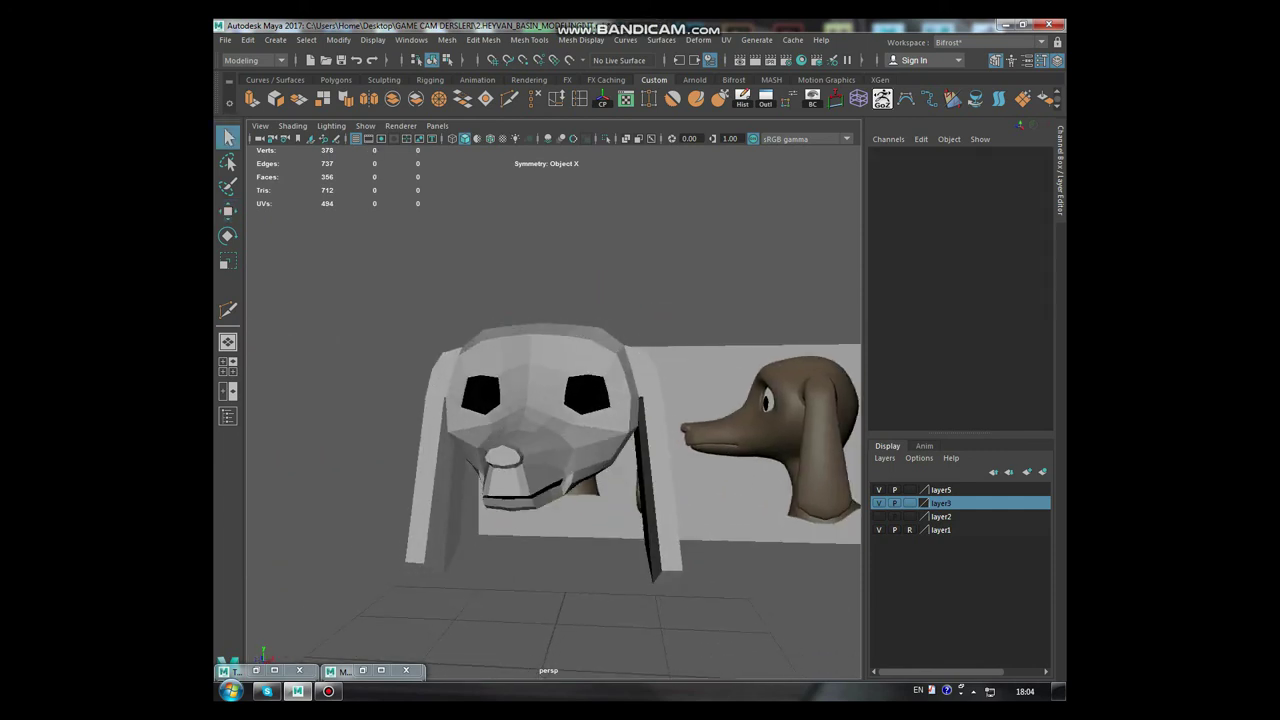
scroll(530, 420, up, 2)
click(530, 420)
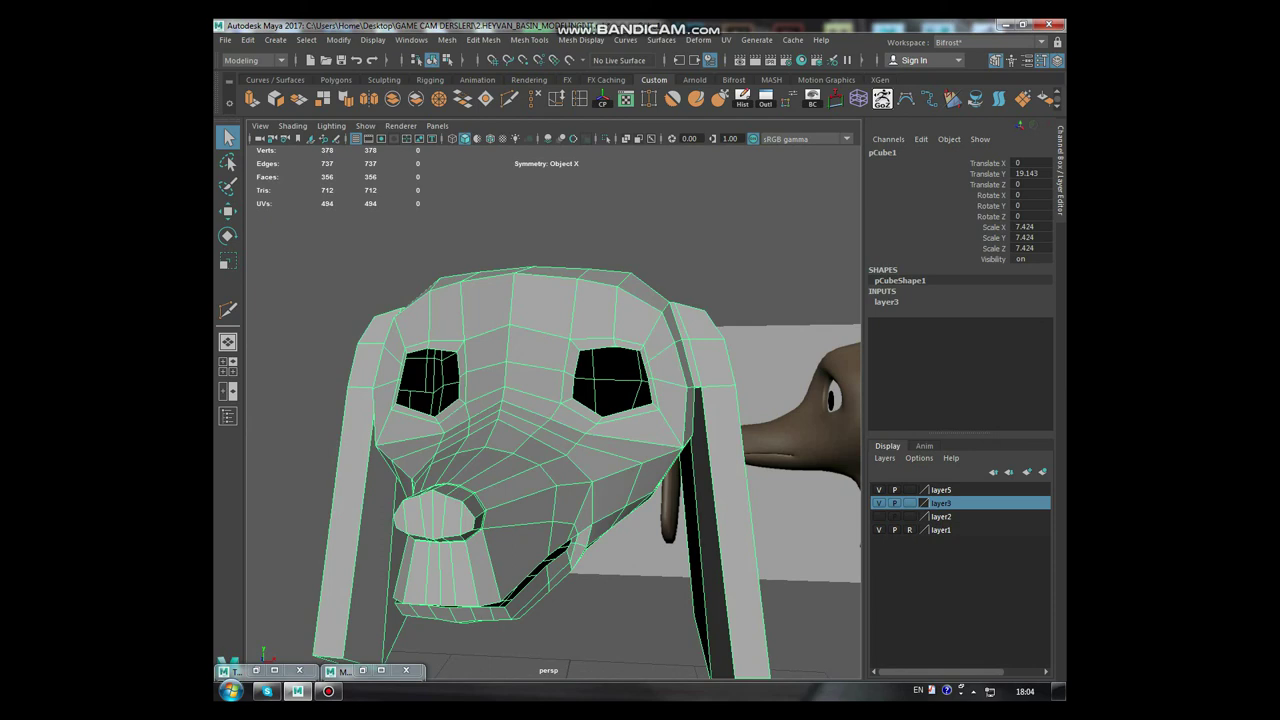